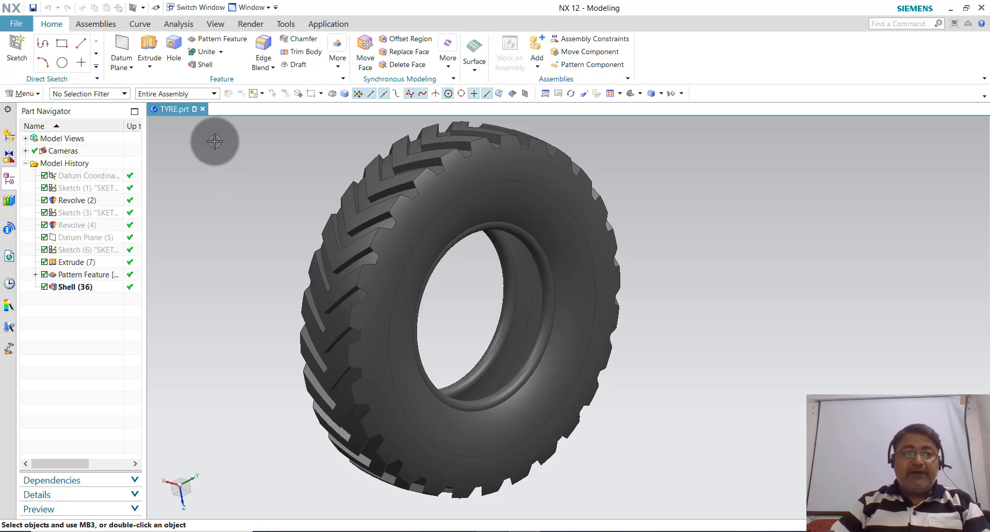
Close TYRE.prt without saving and create a new part from the Model template in millimetres
left_click(202, 109)
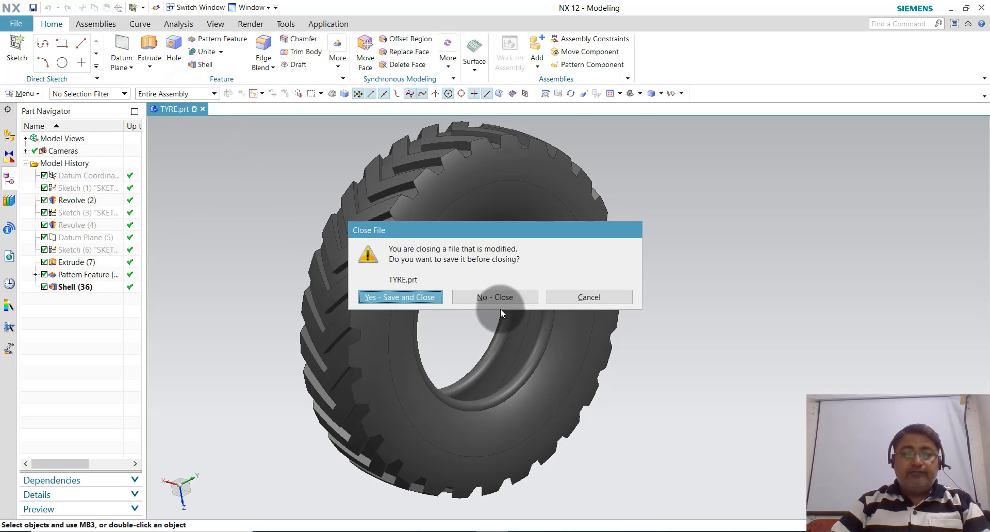
left_click(501, 298)
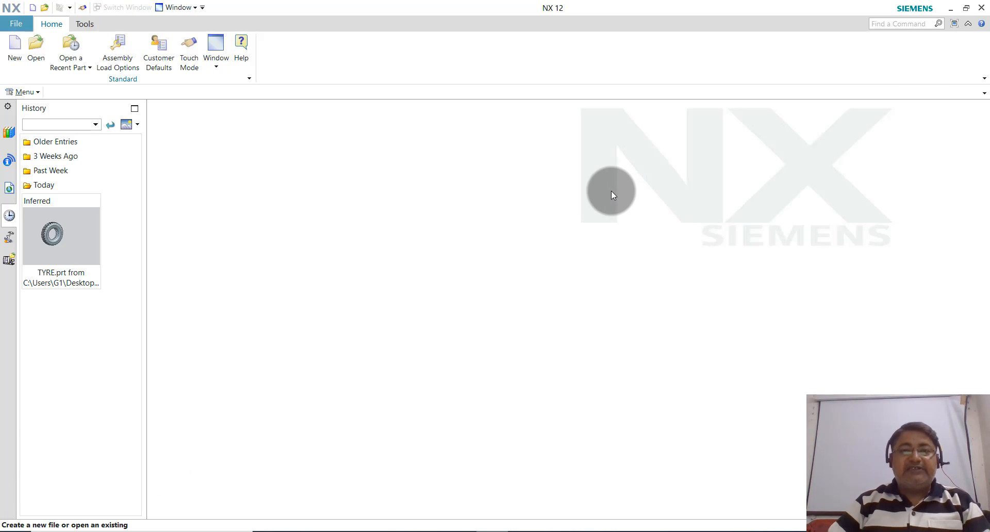
left_click(18, 55)
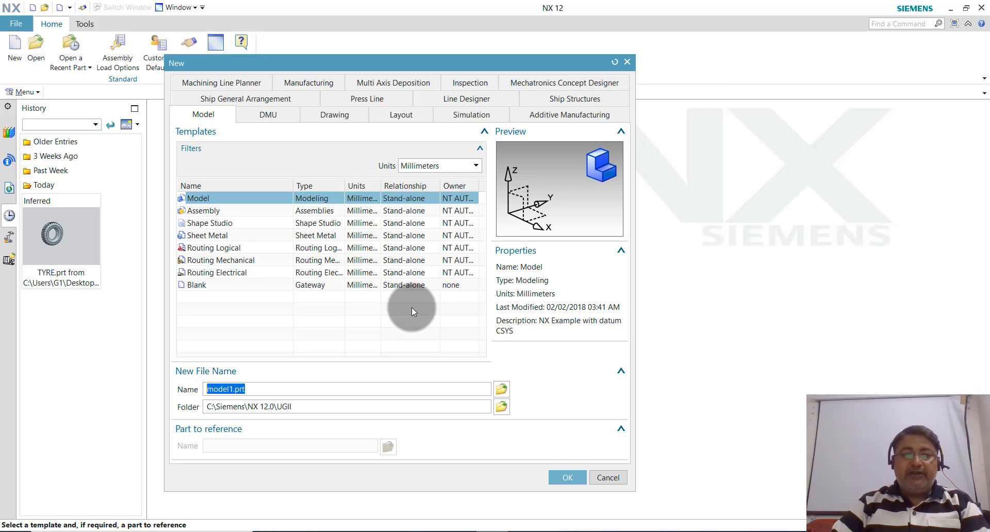
left_click(567, 477)
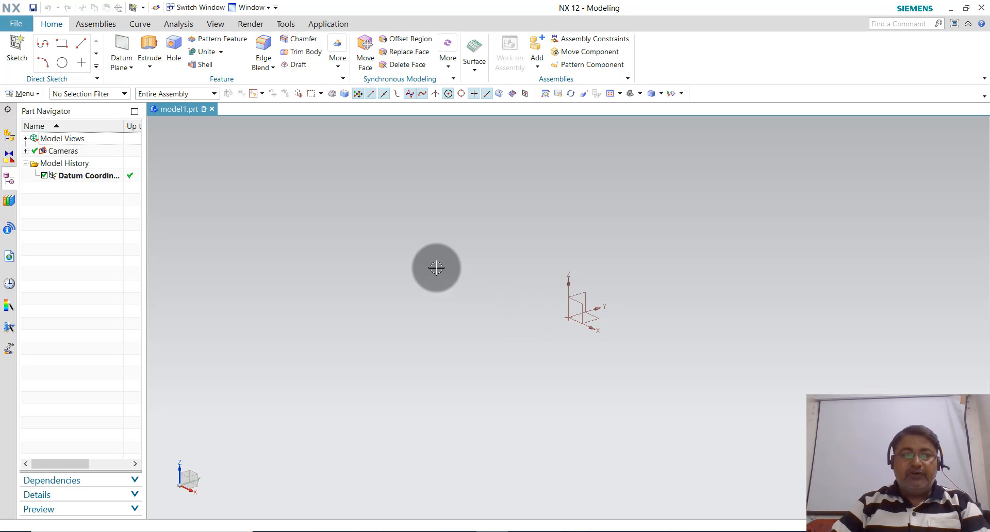
Start a new sketch on the XZ plane of the datum coordinate system
left_click(15, 43)
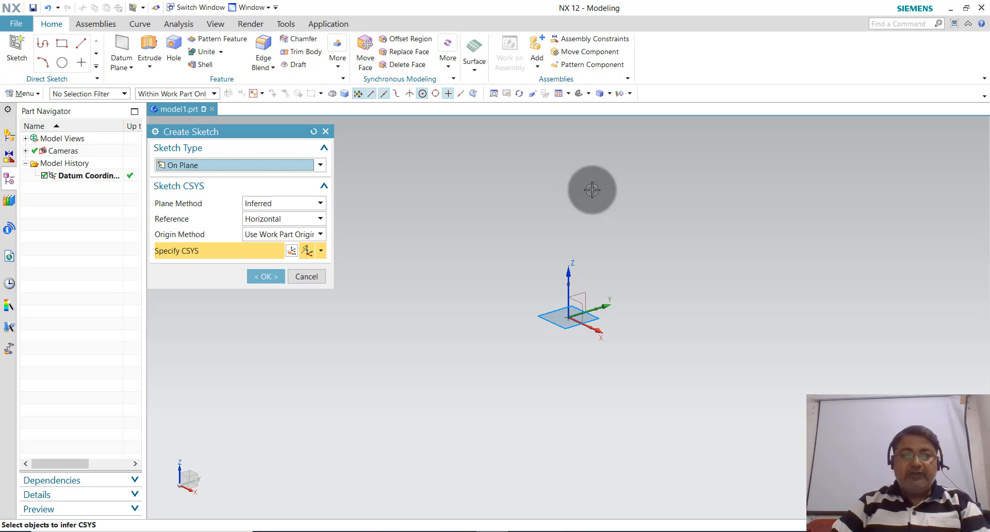
left_click(582, 302)
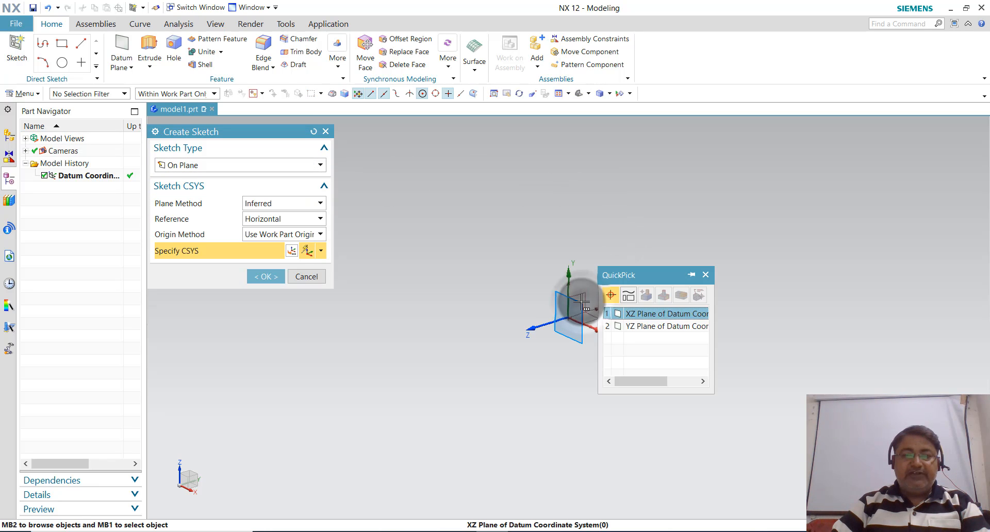
left_click(624, 317)
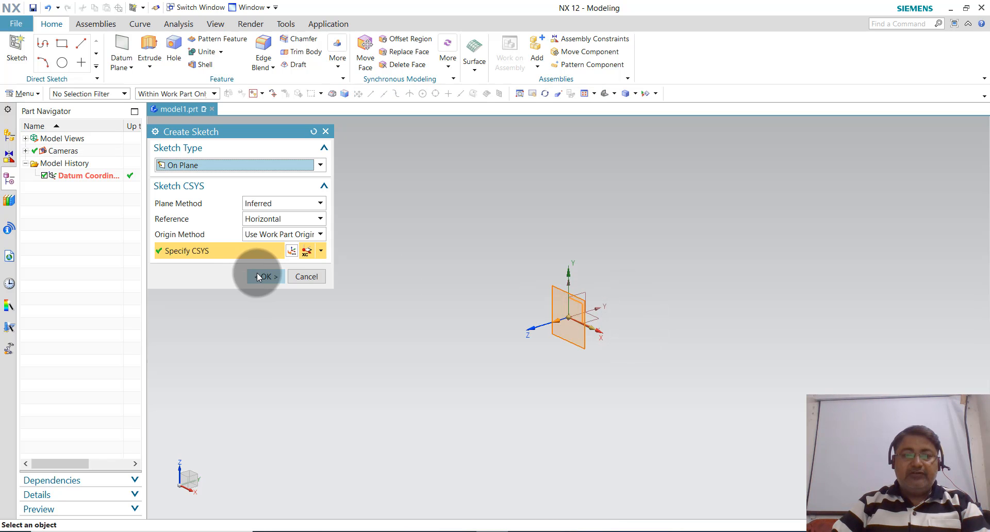
left_click(263, 277)
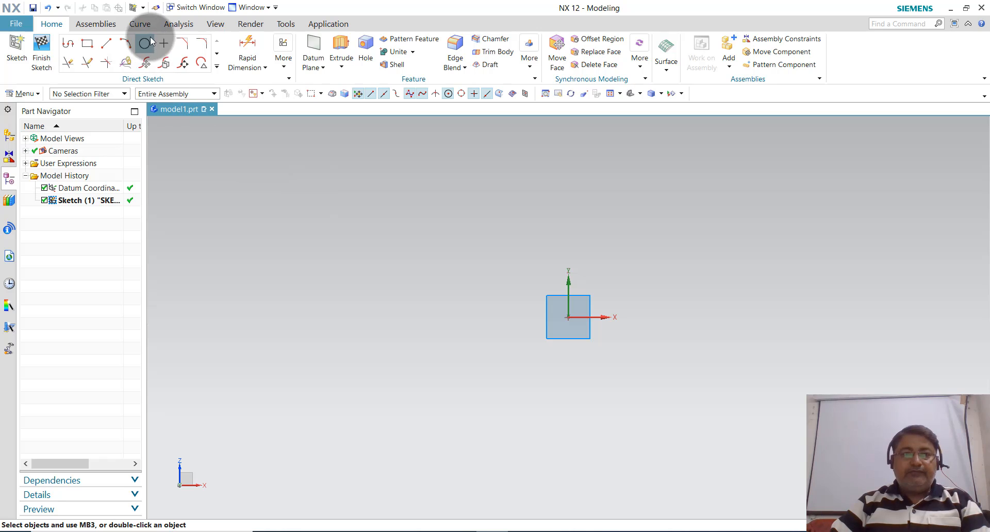
Draw a rectangle from its centre, about 92 by 63 mm, centred on the vertical axis about 71 mm above the origin
left_click(87, 45)
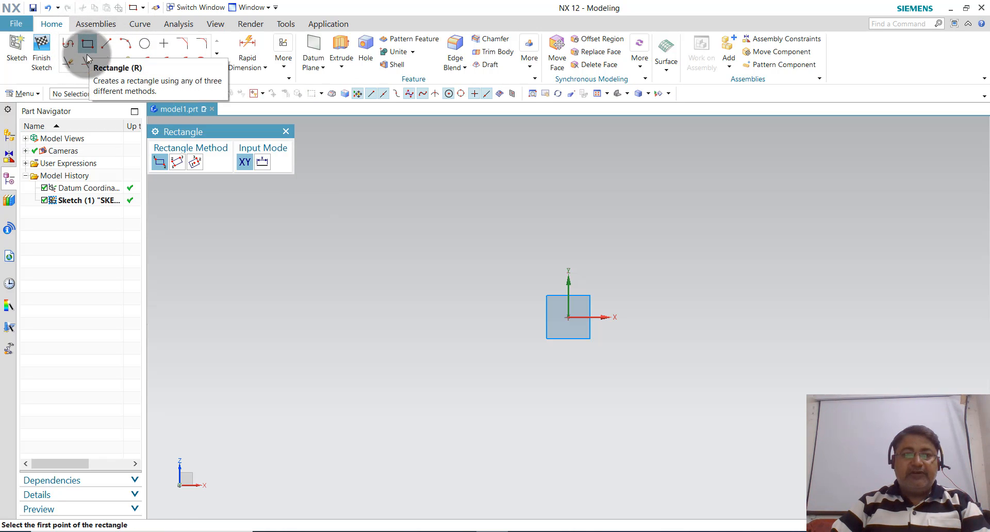
left_click(195, 162)
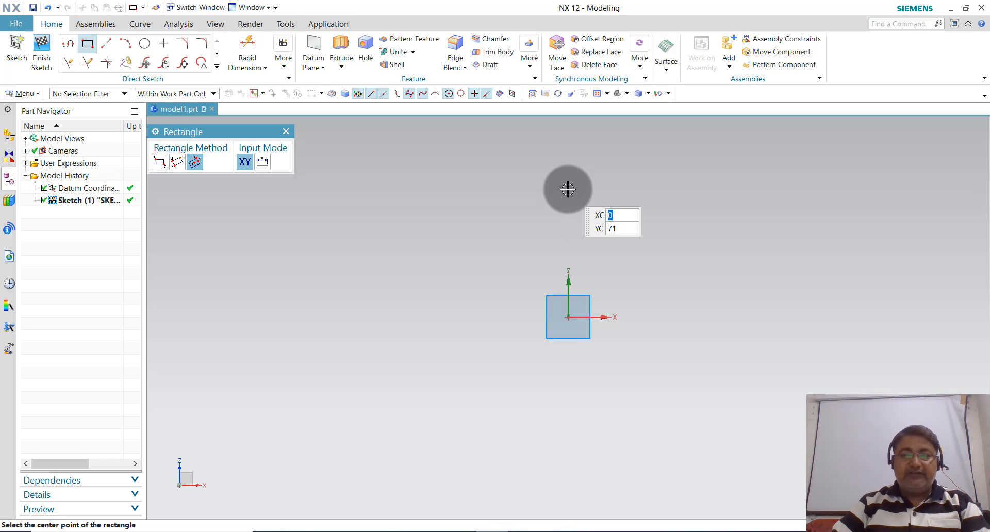
left_click(568, 189)
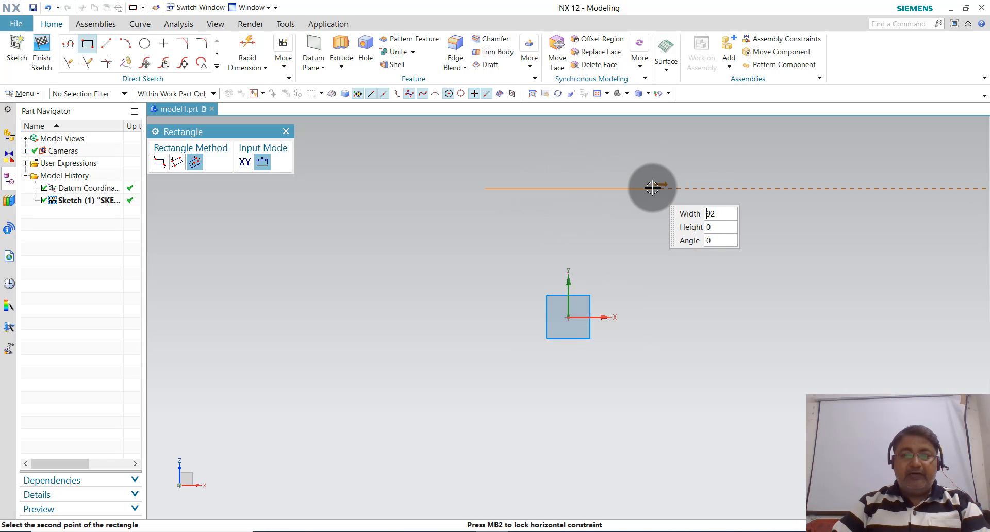
left_click(653, 187)
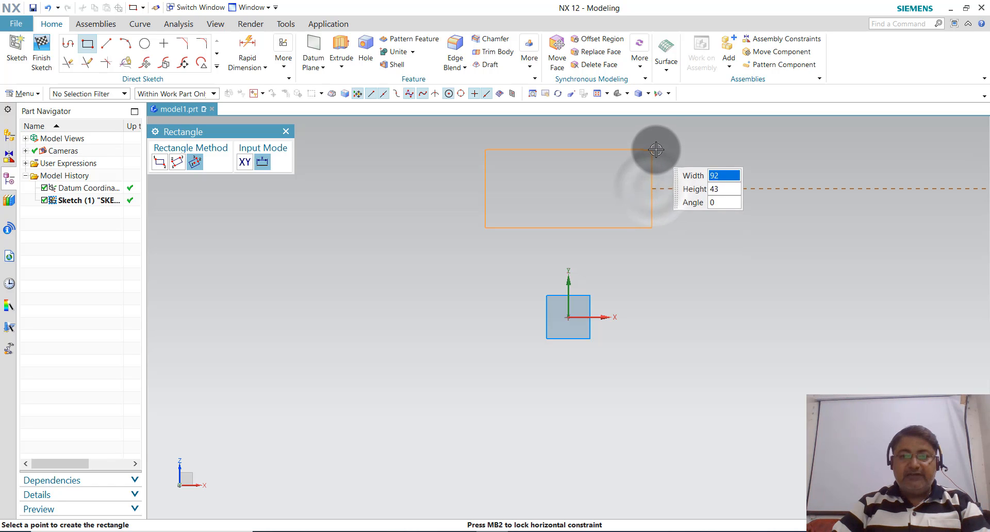
left_click(655, 132)
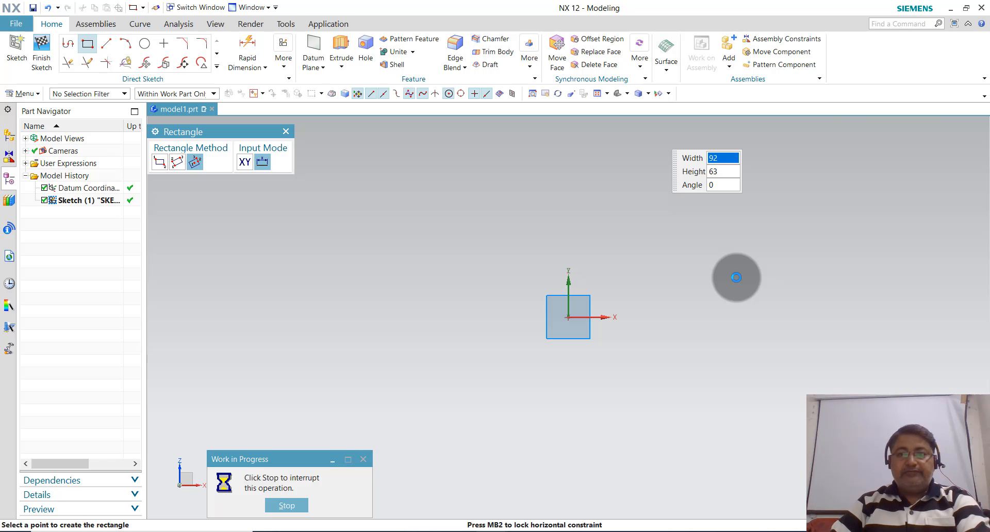
key("Escape")
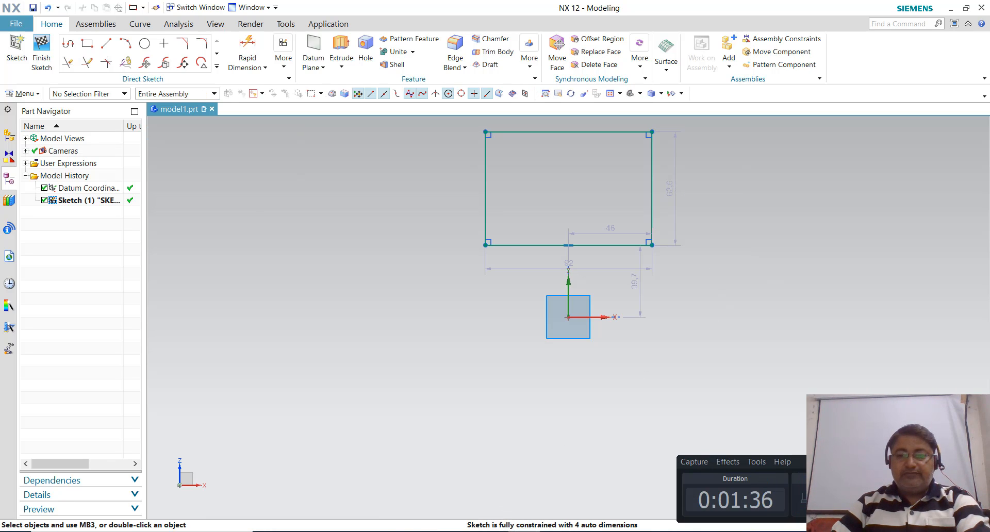
Set the vertical distance from the origin to the rectangle's lower edge to 200 mm
scroll(591, 278, "down", 2)
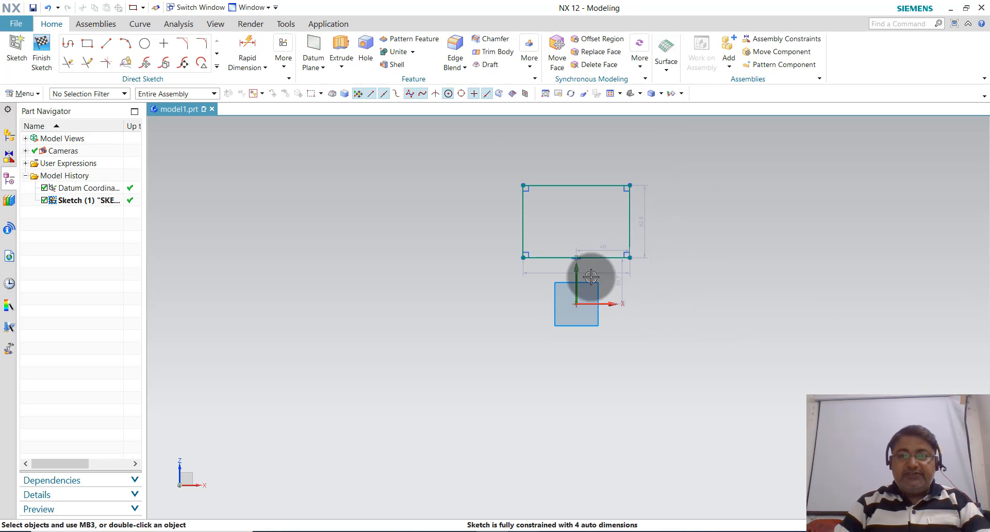
scroll(591, 278, "up", 2)
scroll(671, 219, "up", 1)
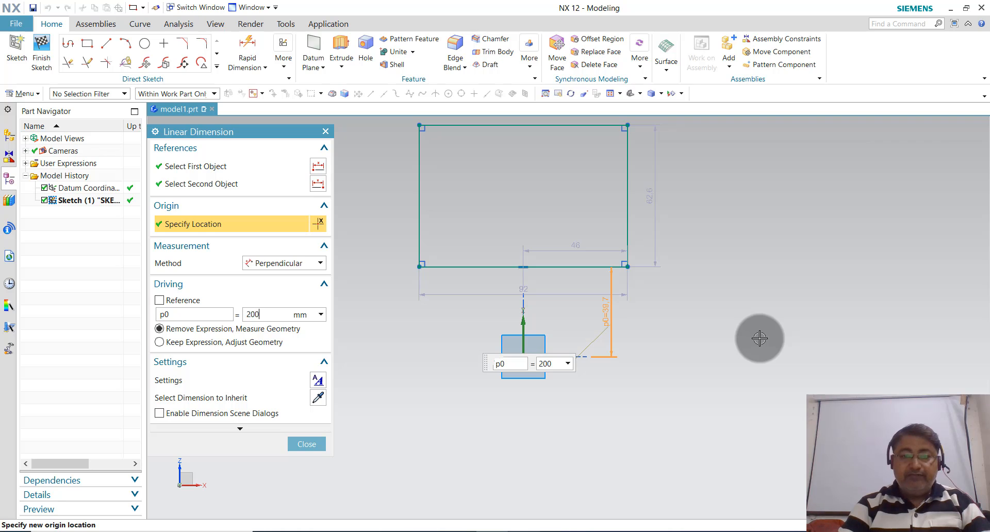
key("Return")
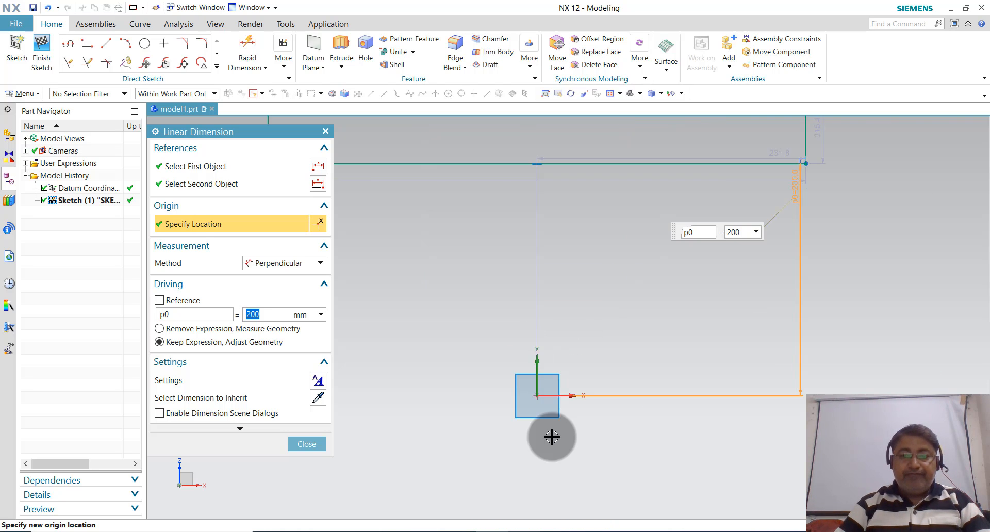
scroll(551, 437, "down", 4)
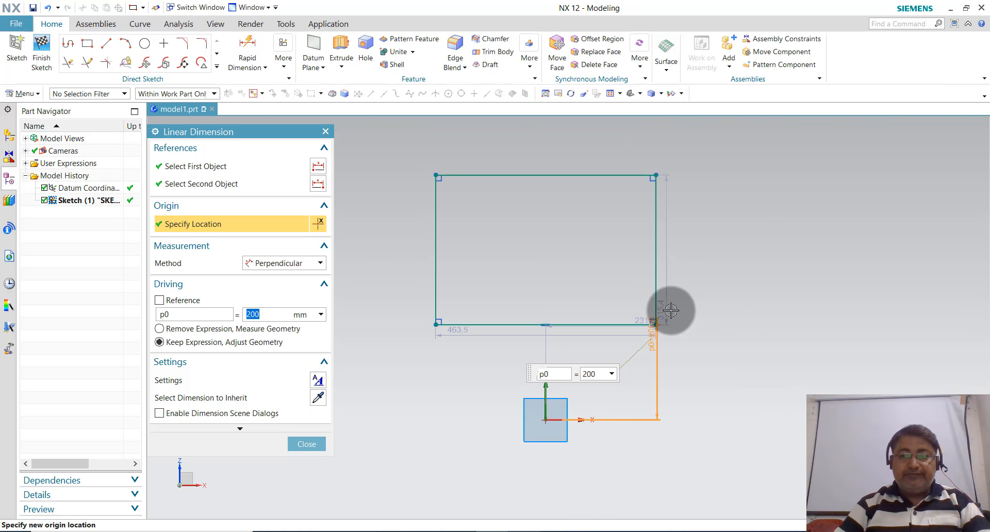
left_click(665, 307)
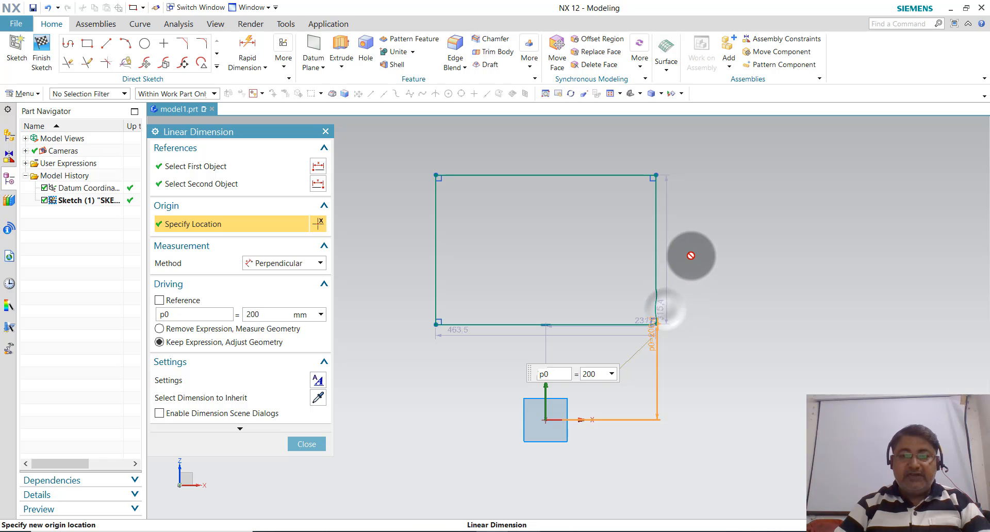
middle_click(695, 290)
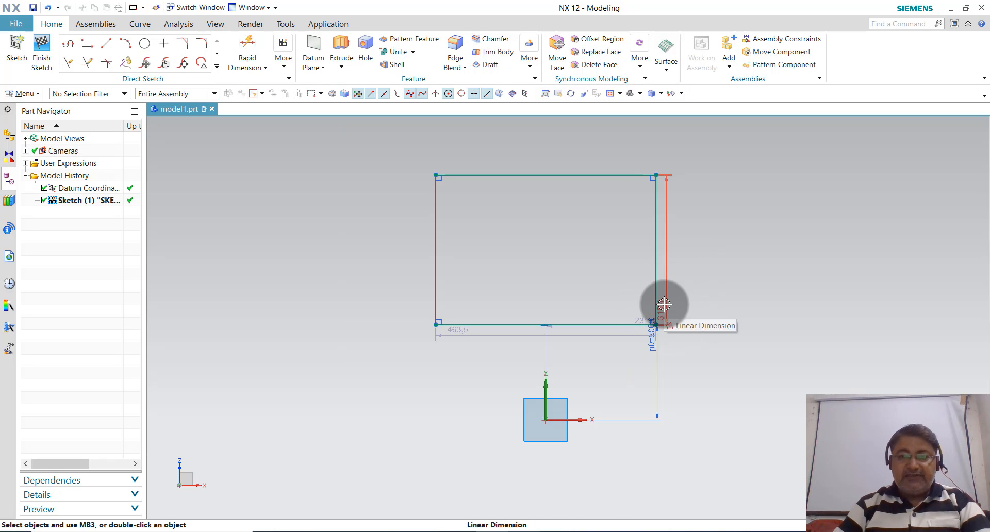
Spread out the sketch dimensions, placing the height beside, the offsets below and the width inside the rectangle
left_click_drag(661, 305, 692, 243)
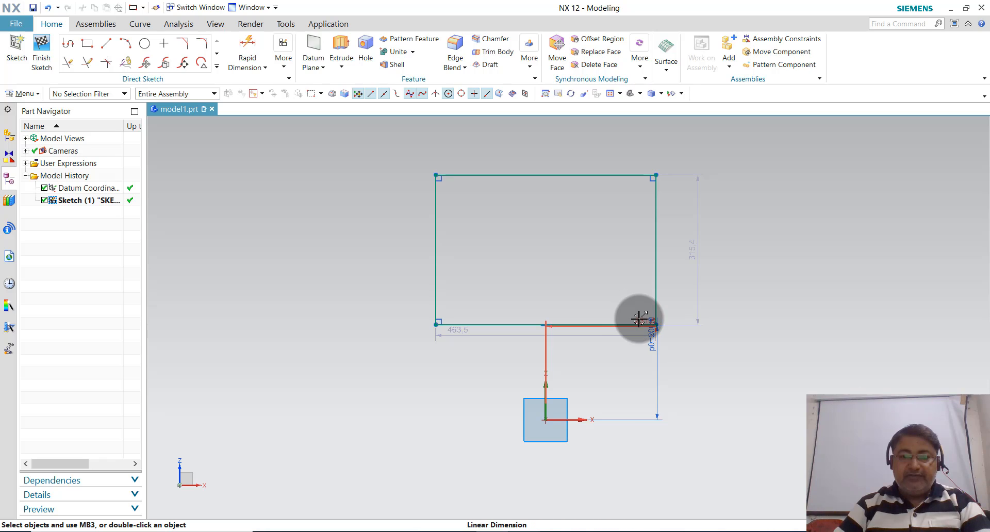
mouse_move(640, 319)
left_mouse_down()
mouse_move(620, 291)
mouse_move(602, 365)
mouse_move(635, 356)
mouse_move(626, 349)
mouse_move(641, 358)
mouse_move(625, 358)
left_mouse_up()
left_click_drag(477, 337, 565, 248)
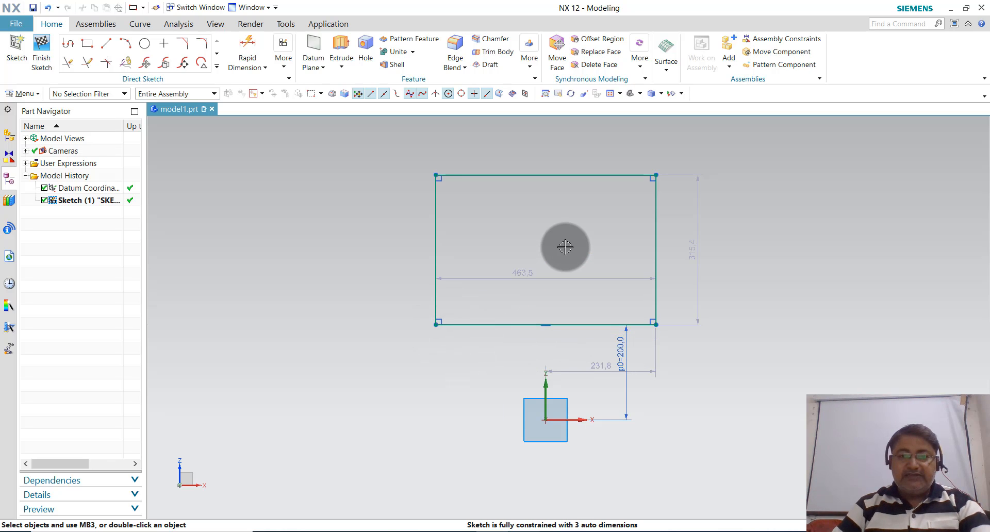
Set both the rectangle's width and its height to 200 mm
double_click(519, 270)
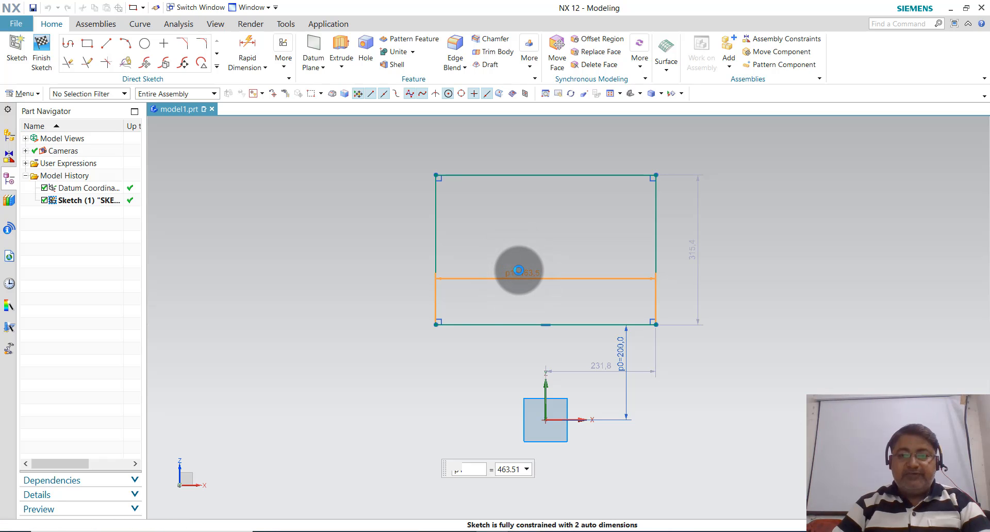
type("2")
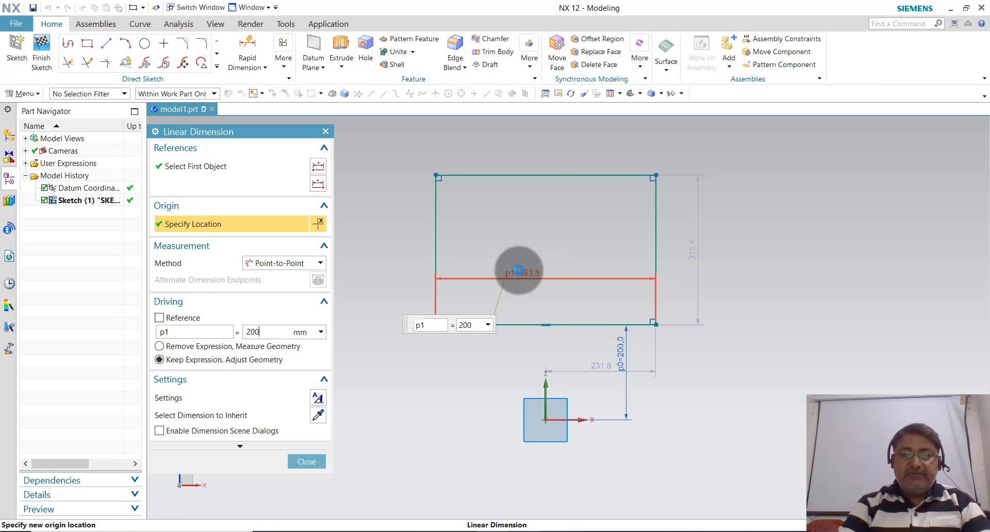
type("00")
key("Return")
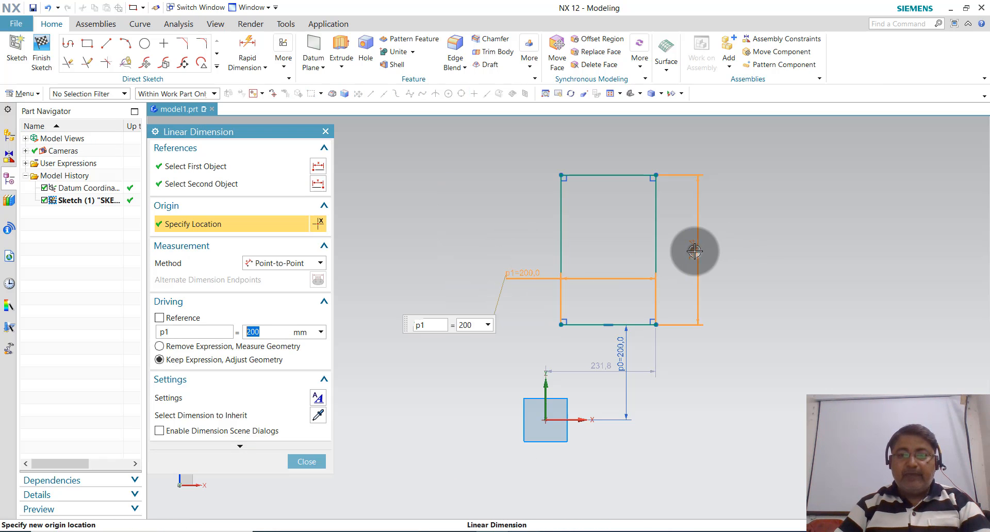
double_click(695, 251)
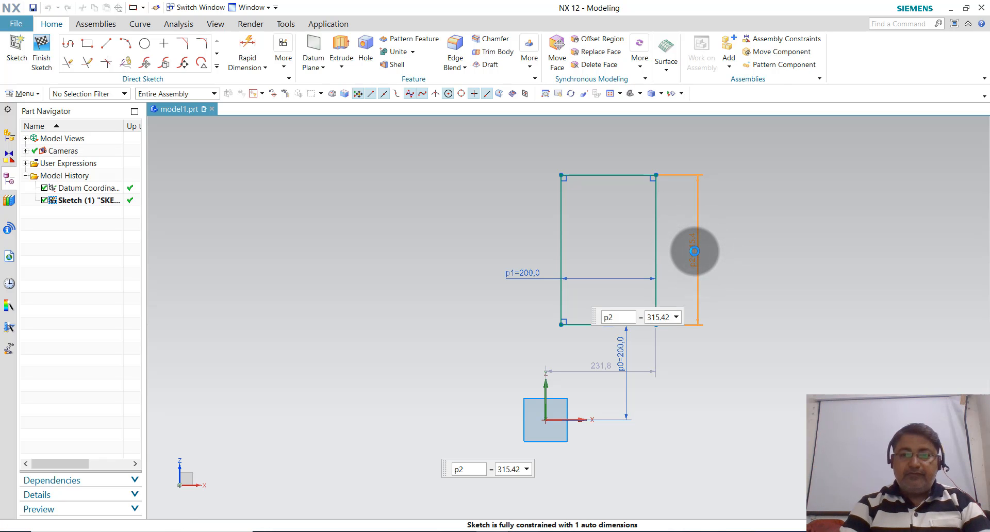
type("200")
key("Return")
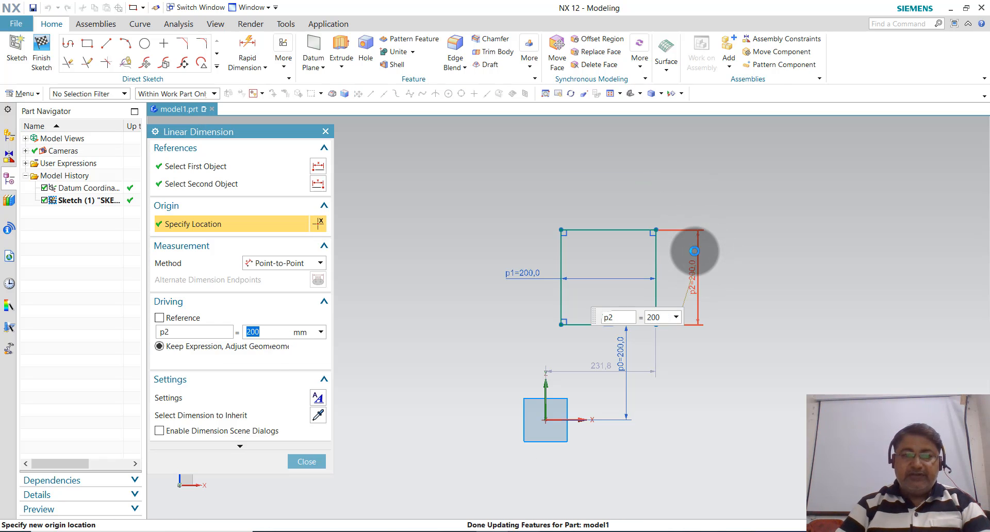
middle_click(722, 394)
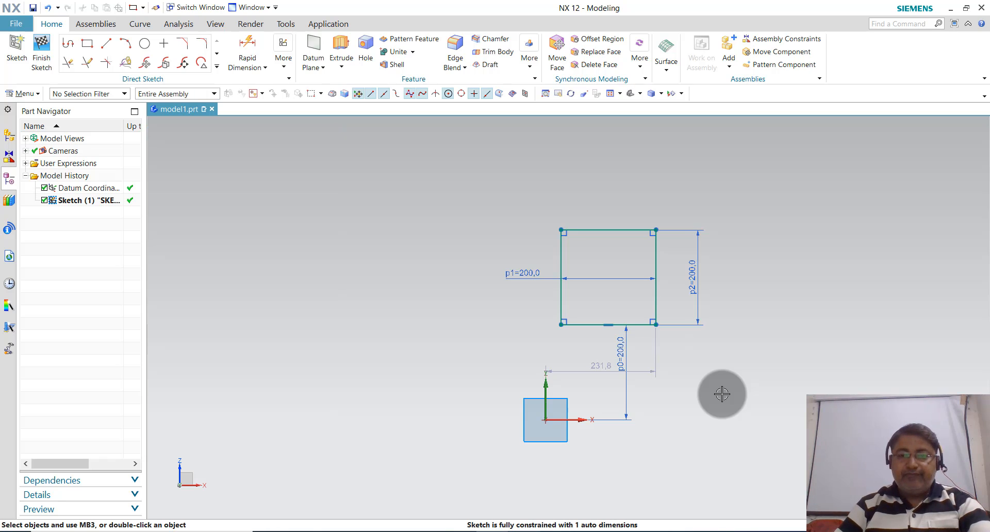
Set the horizontal distance from the vertical axis to the rectangle's right edge to 100 mm
double_click(601, 366)
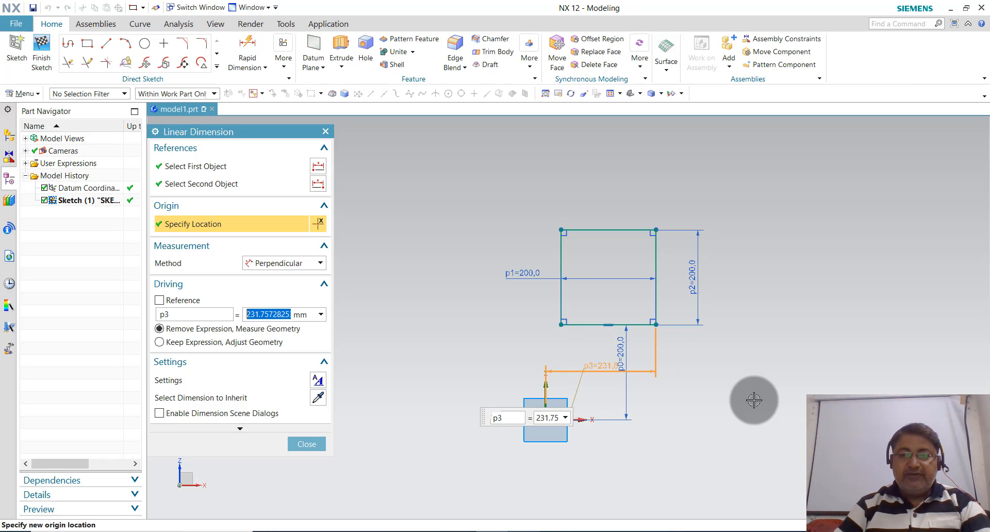
type("100")
key("Return")
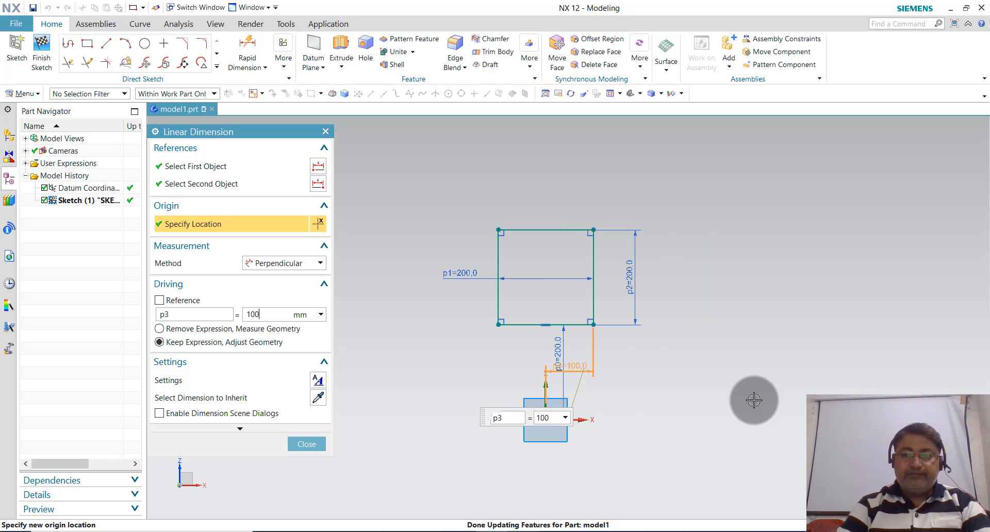
middle_click(750, 399)
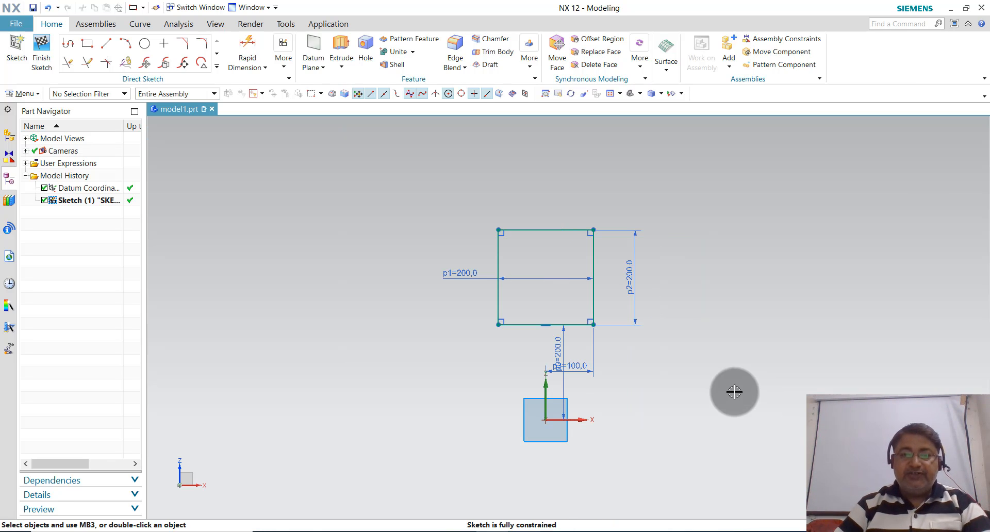
Move the 100 mm horizontal offset dimension up inside the rectangle, clear of the vertical offset dimension
scroll(653, 304, "up", 1)
scroll(534, 320, "up", 1)
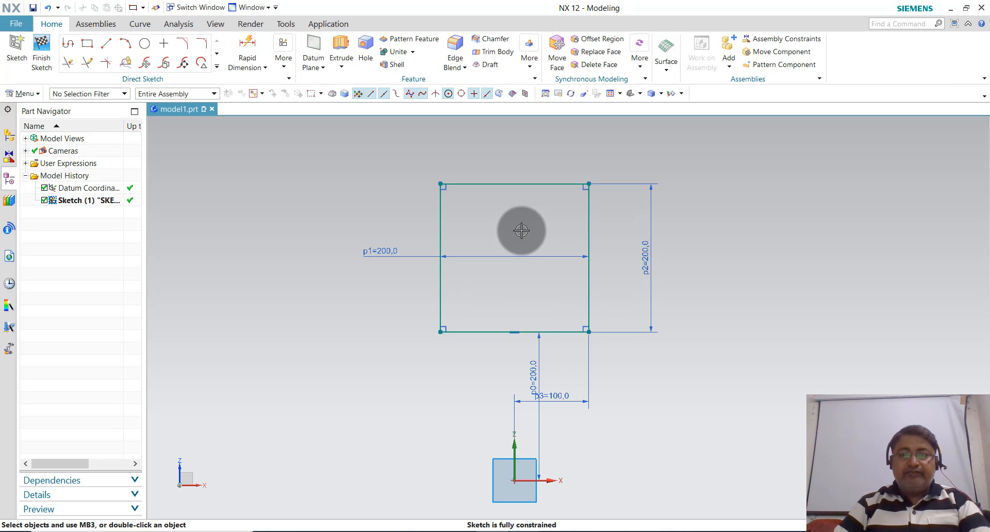
scroll(517, 219, "down", 1)
scroll(523, 249, "up", 1)
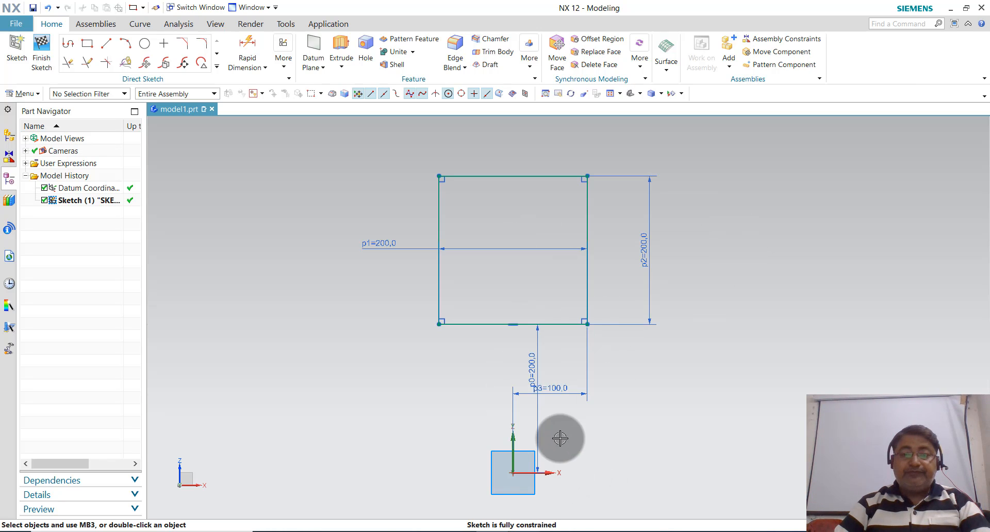
left_click_drag(552, 390, 550, 290)
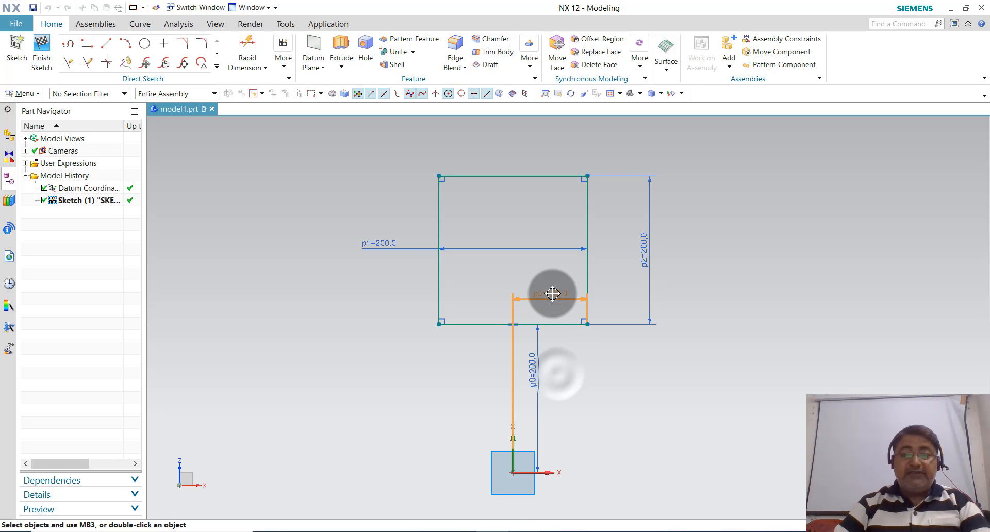
right_click(742, 305)
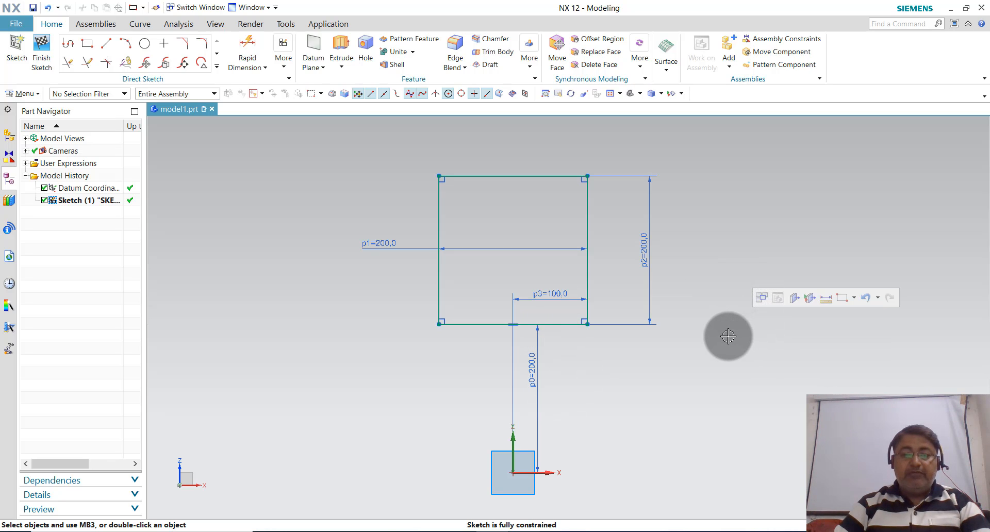
Sketch a shallow three-point arc of about 120 mm radius inside the square, its crown passing through the midpoint of the upper edge
left_click(126, 45)
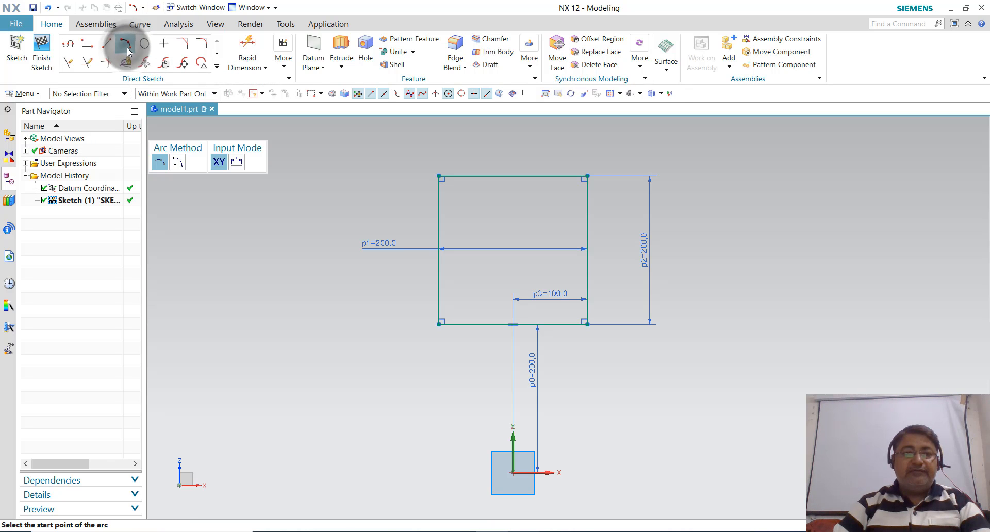
left_click(464, 191)
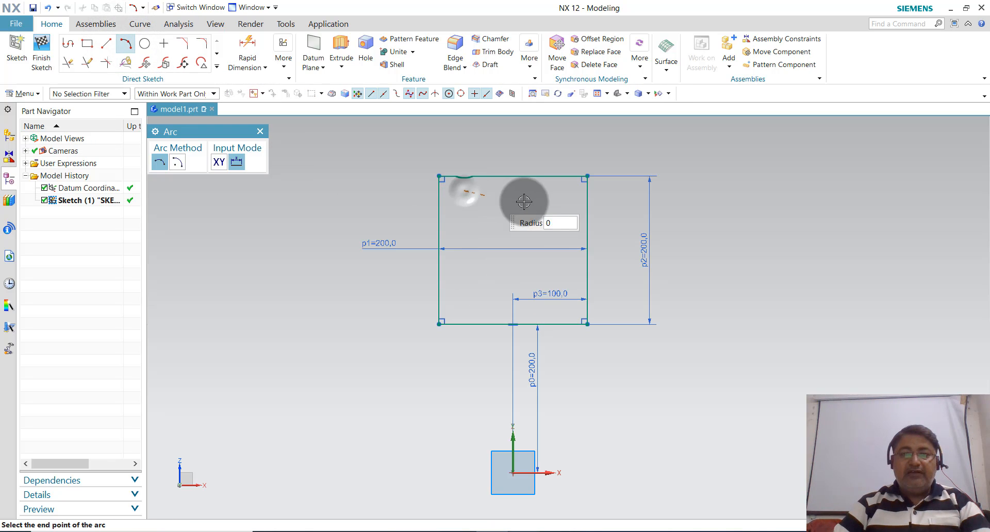
left_click(562, 190)
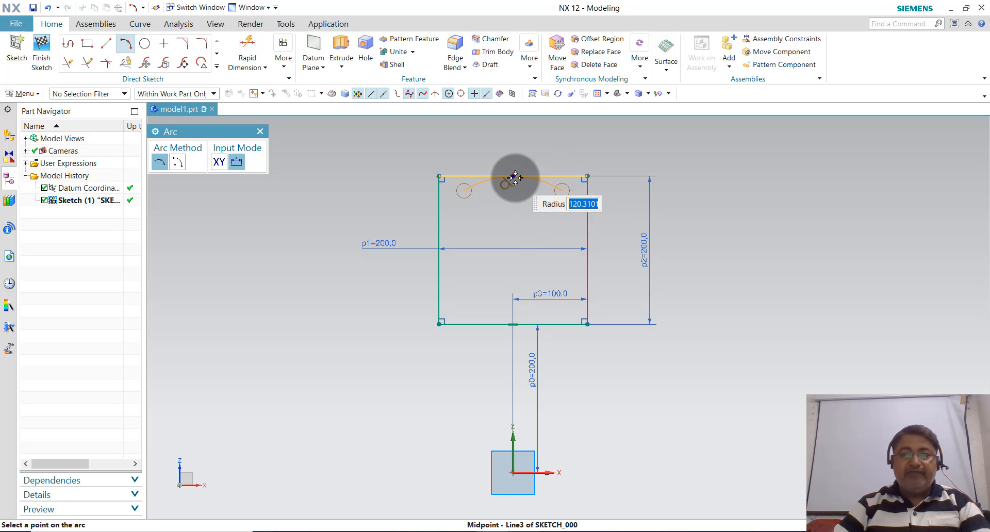
mouse_move(515, 178)
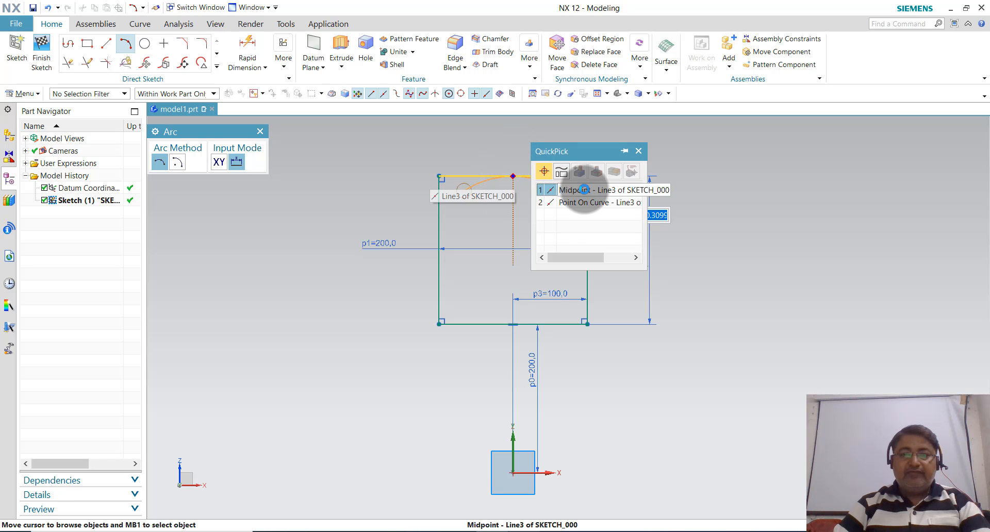
left_click(583, 189)
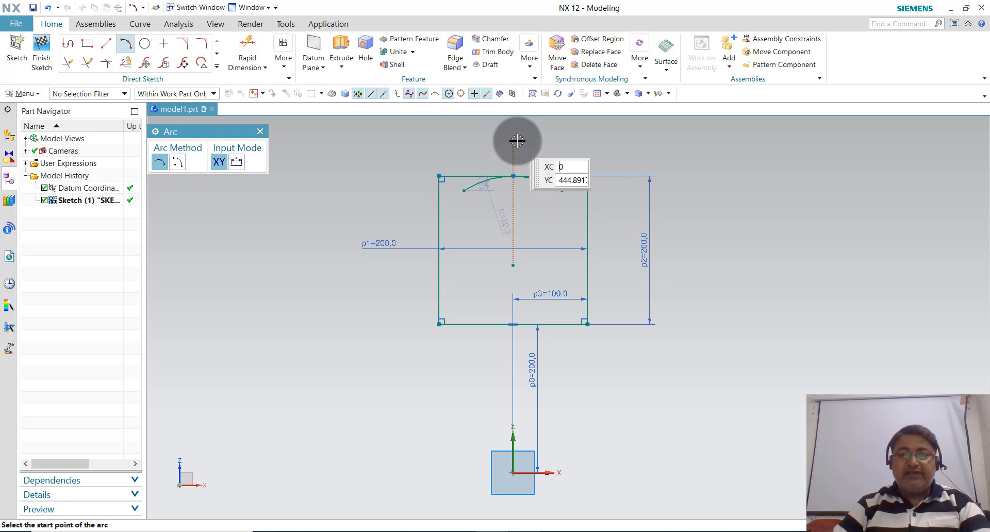
key("Escape")
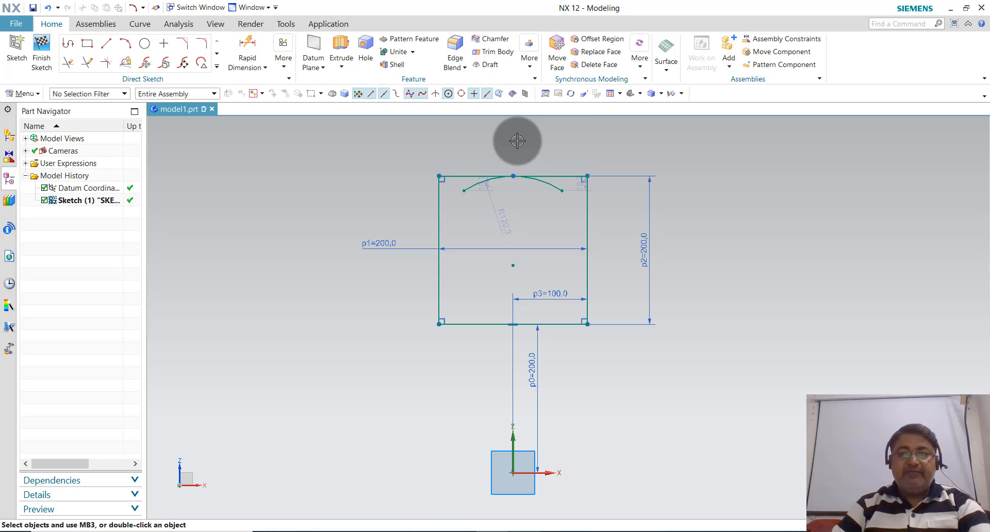
Set the vertical distance from the square's upper edge to the arc's right endpoint to 8 mm
scroll(556, 165, "up", 2)
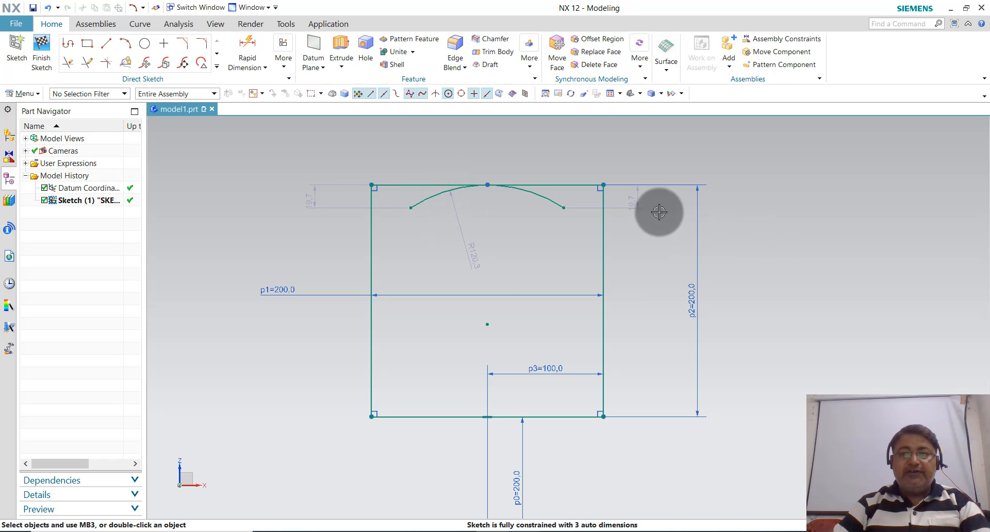
double_click(633, 201)
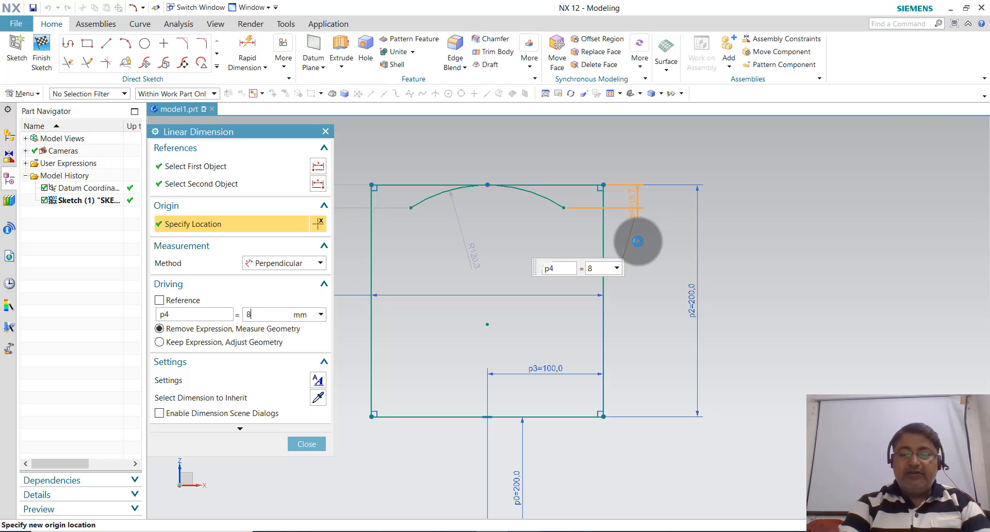
key("Return")
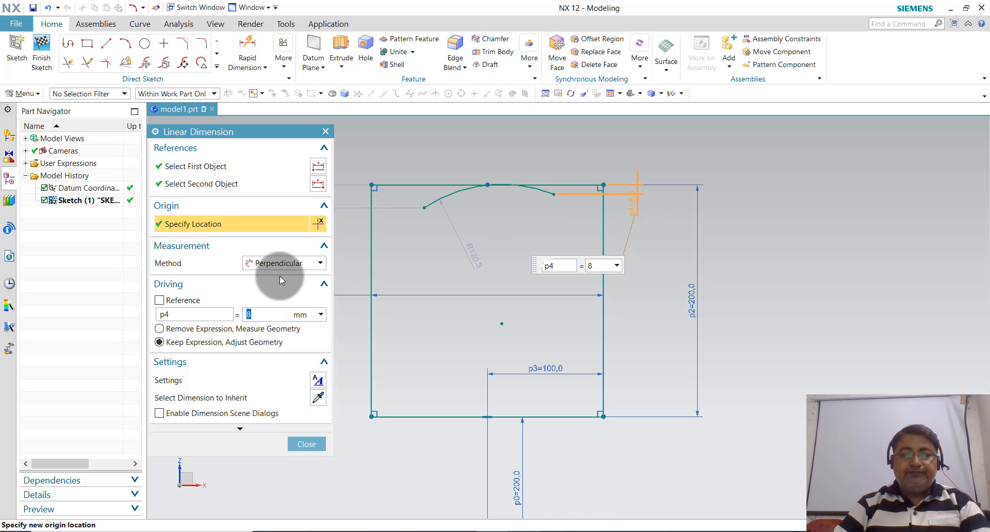
scroll(454, 254, "down", 2)
scroll(392, 229, "up", 1)
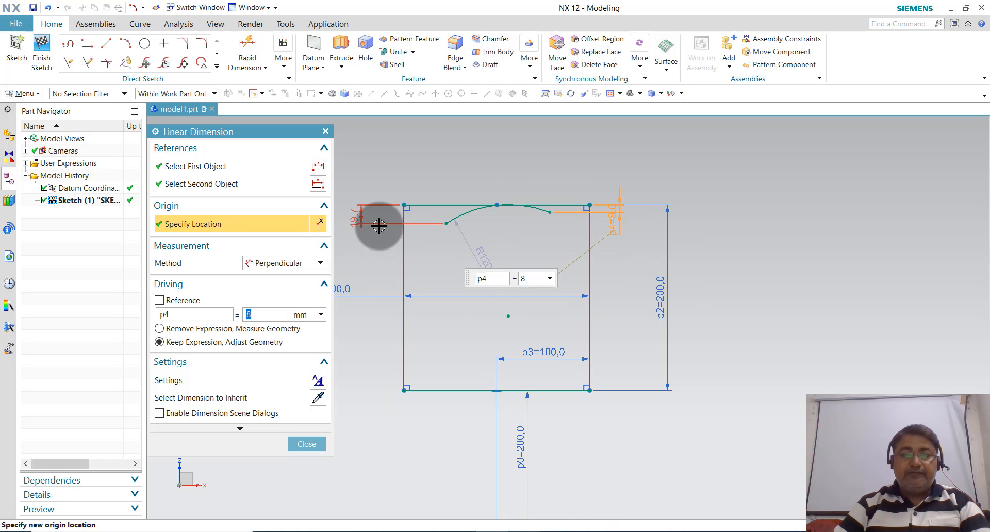
middle_click(354, 215)
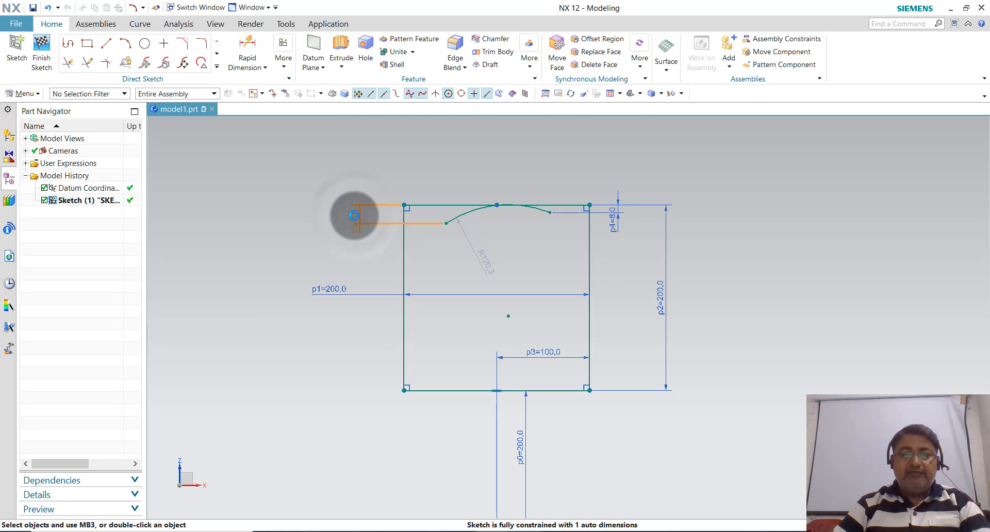
Set the vertical distance from the square's upper edge to the arc's left endpoint to 8 mm
double_click(354, 215)
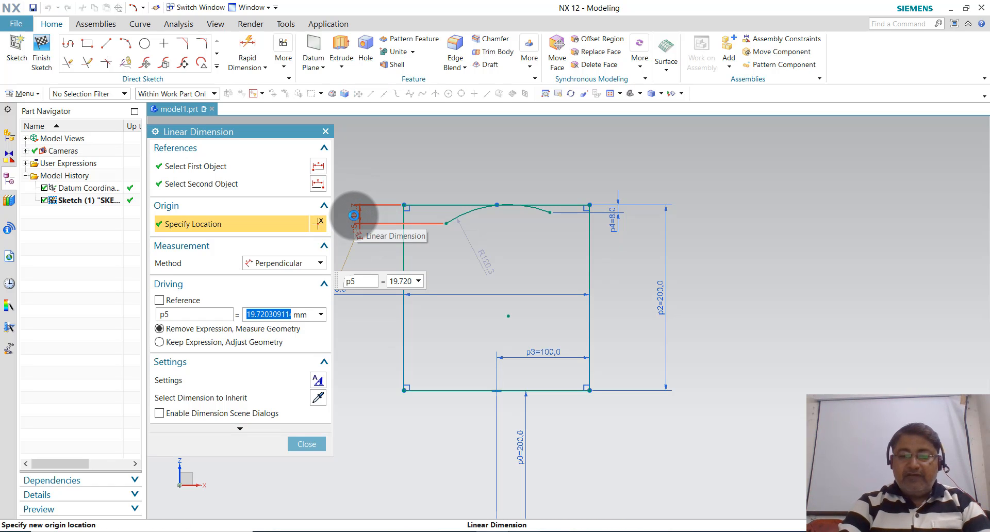
type("8")
key("Return")
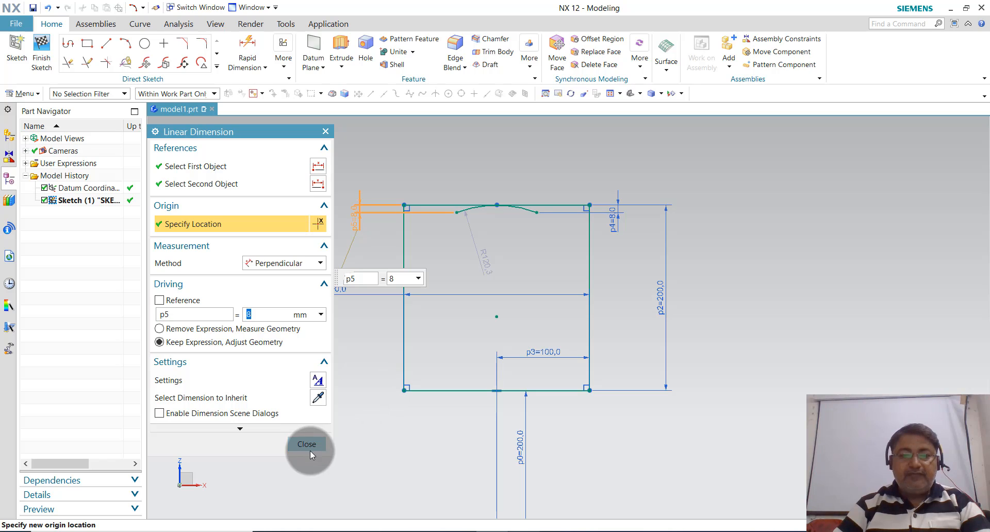
left_click(307, 444)
Dimension the horizontal distance between the two endpoints of the crown arc and set it to 150 mm
scroll(526, 222, "up", 2)
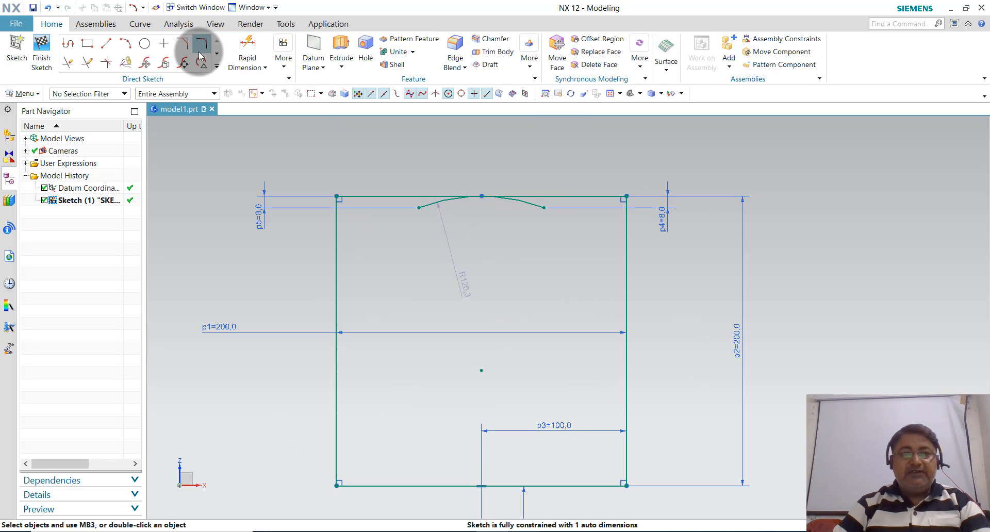
left_click(260, 44)
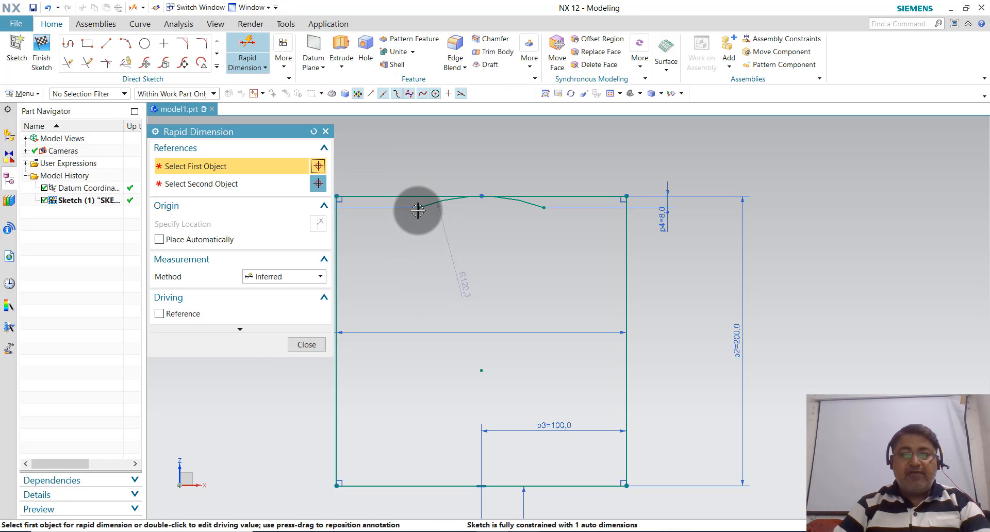
left_click(547, 208)
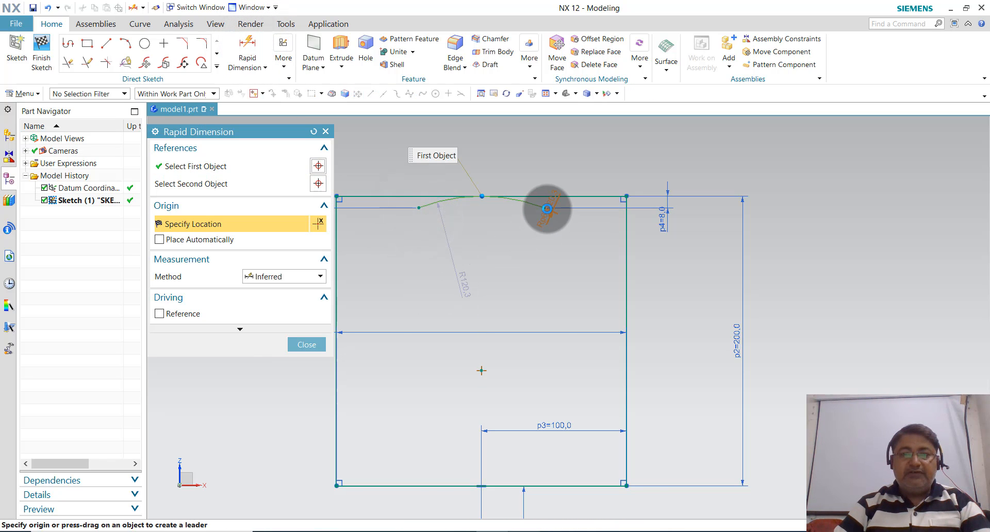
left_click(545, 209)
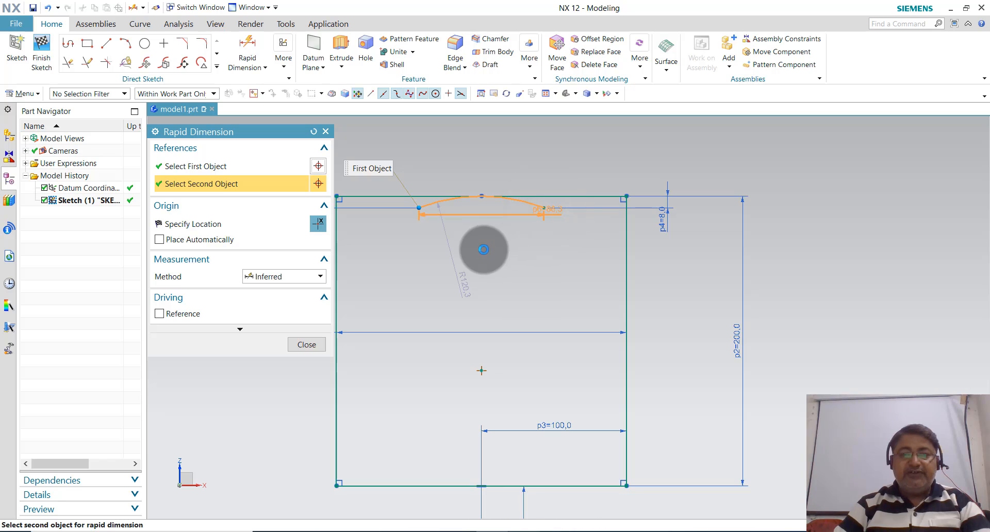
left_click(482, 256)
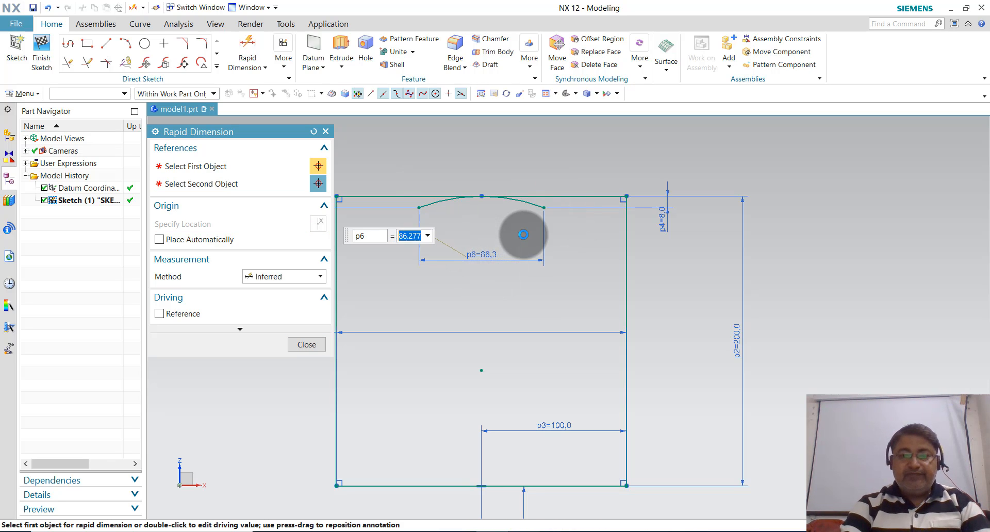
type("150")
key("Return")
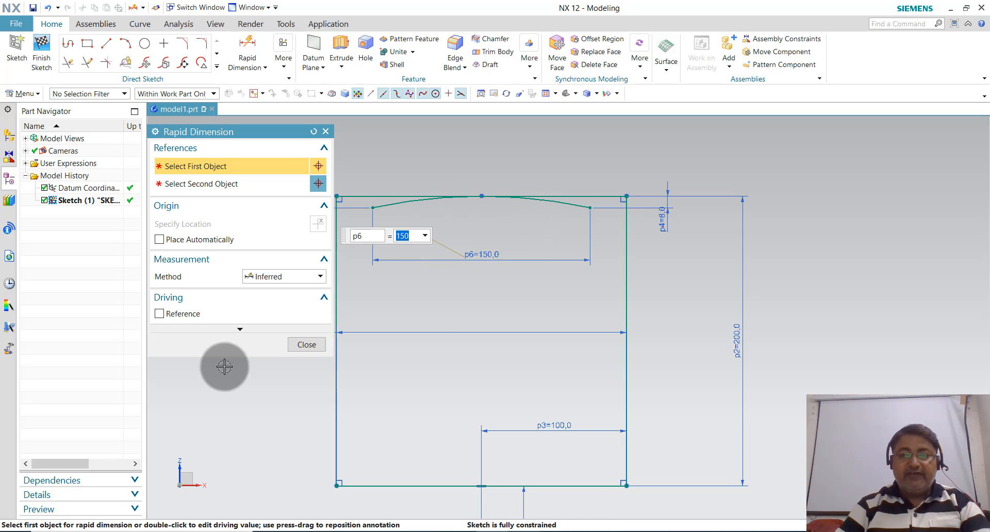
left_click(309, 344)
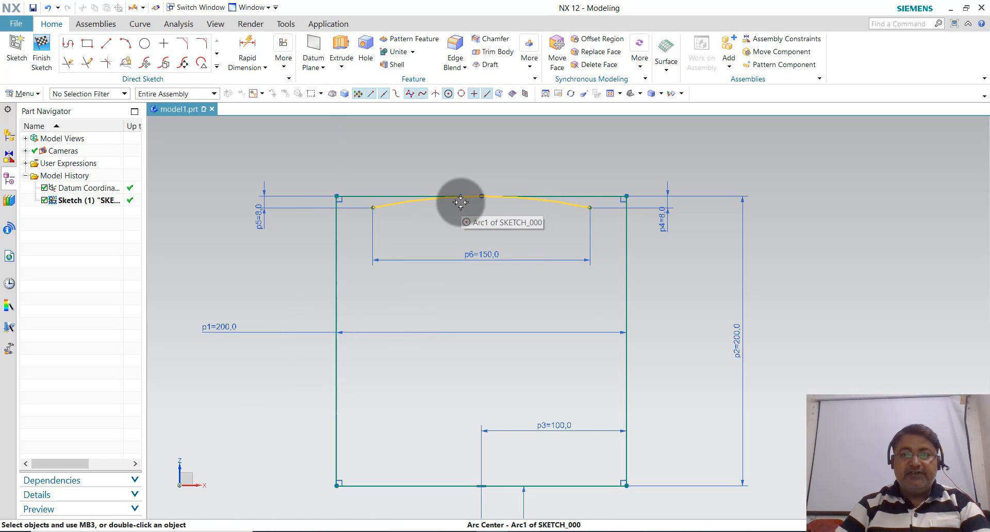
Sketch a side arc of about 161 mm radius from the crown arc's left endpoint down to near the lower edge, touching the square's left edge
scroll(458, 200, "down", 1)
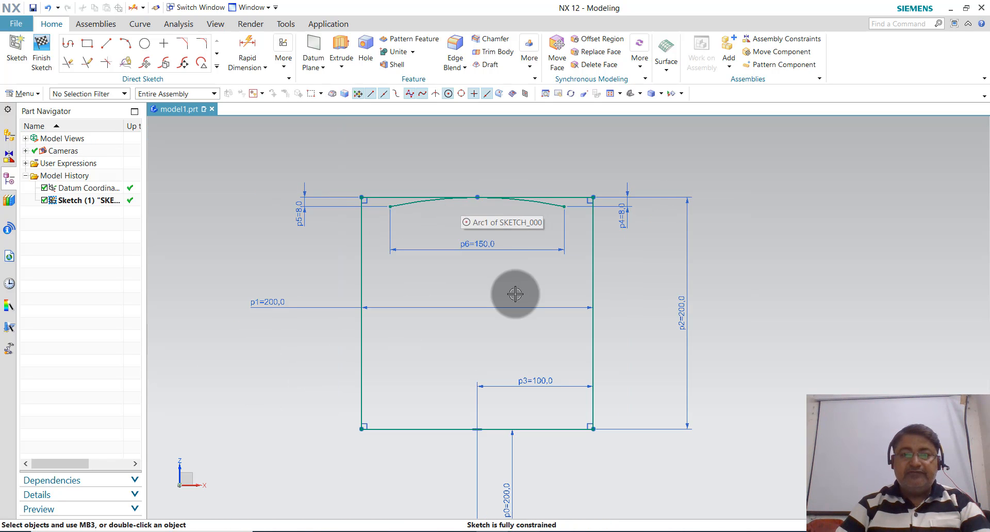
left_click(478, 198)
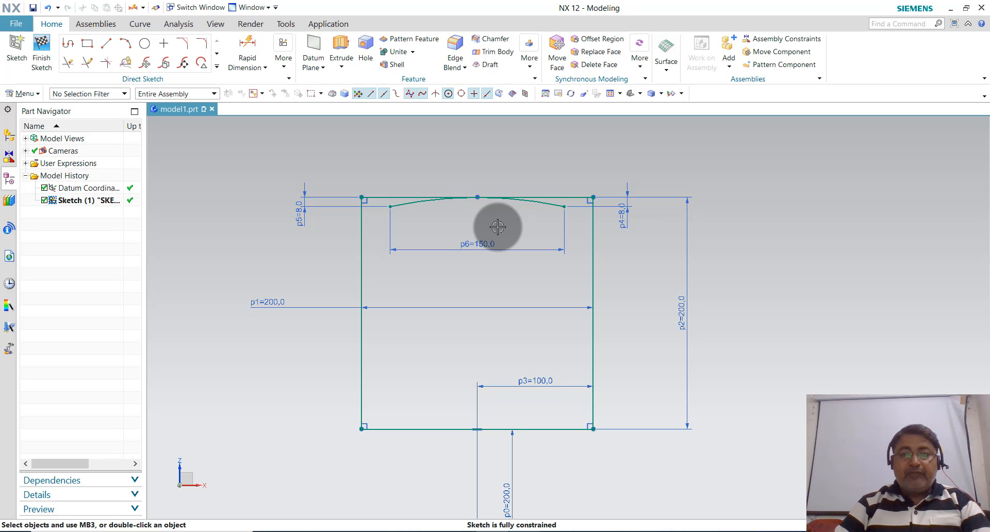
left_click(125, 46)
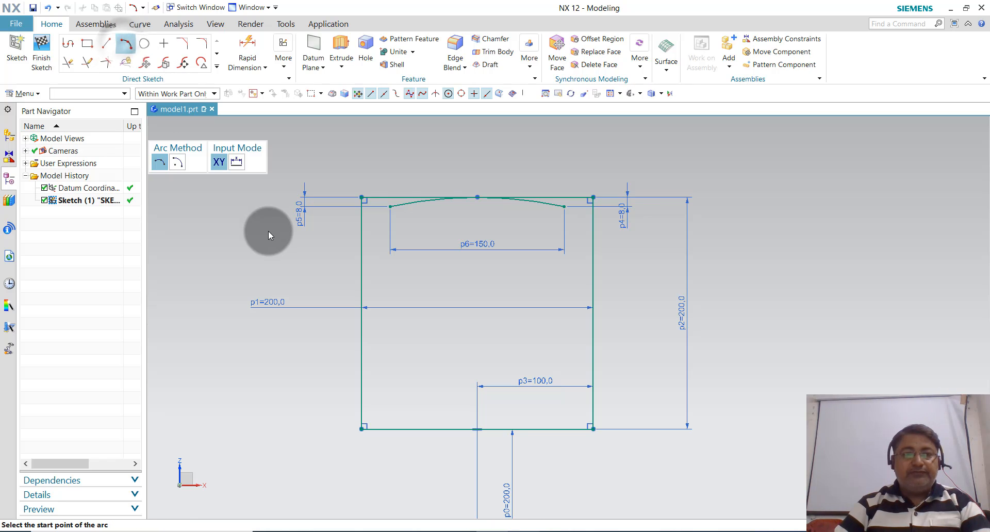
left_click(388, 207)
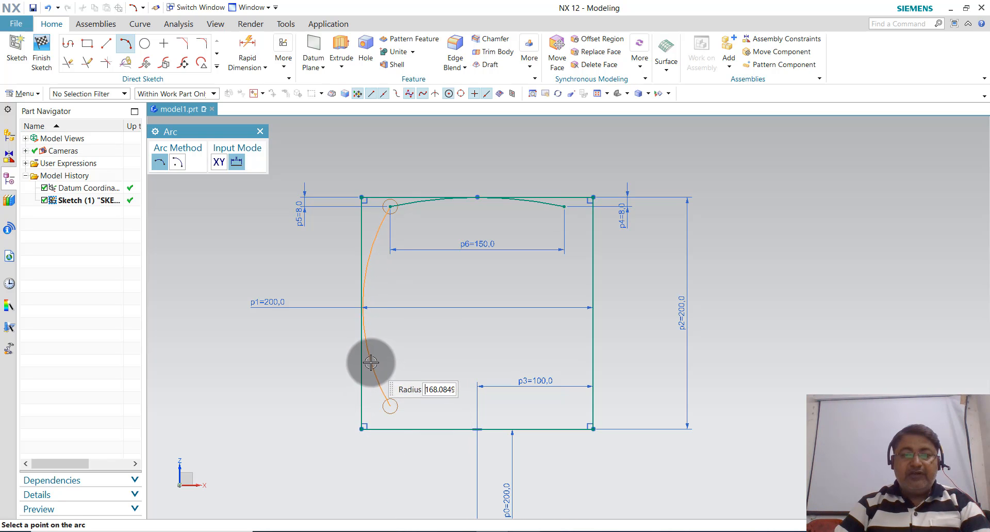
left_click(368, 309)
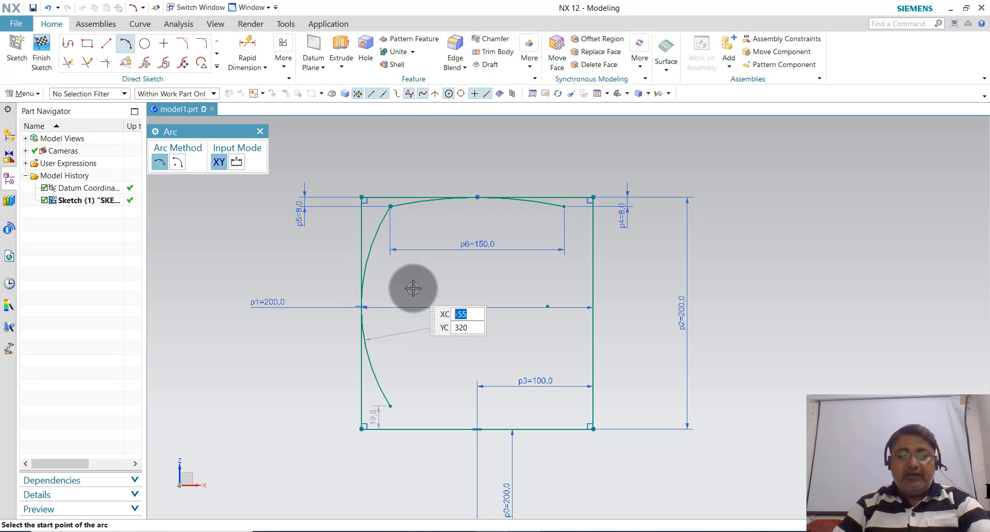
key("Escape")
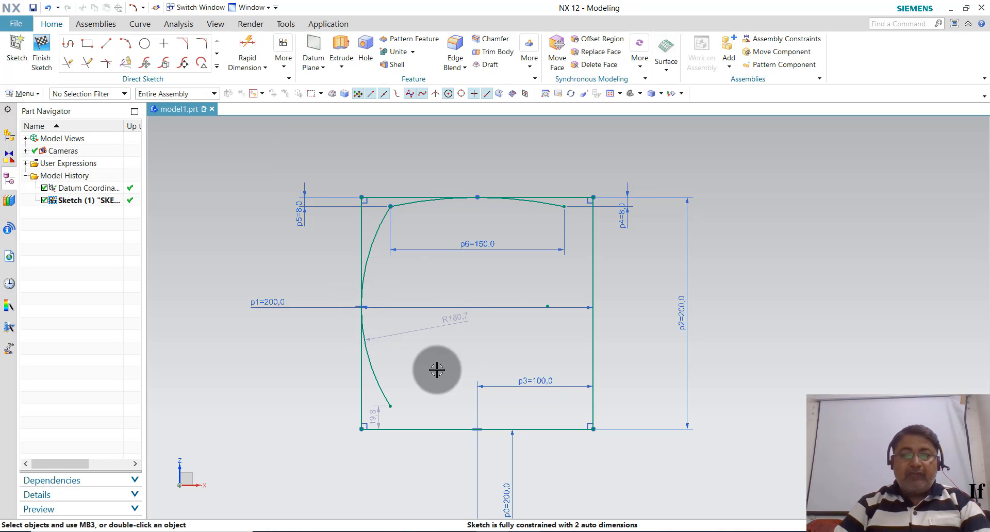
Dimension the vertical distance between the side arc's upper and lower endpoints and set it to 184 mm
left_click(255, 56)
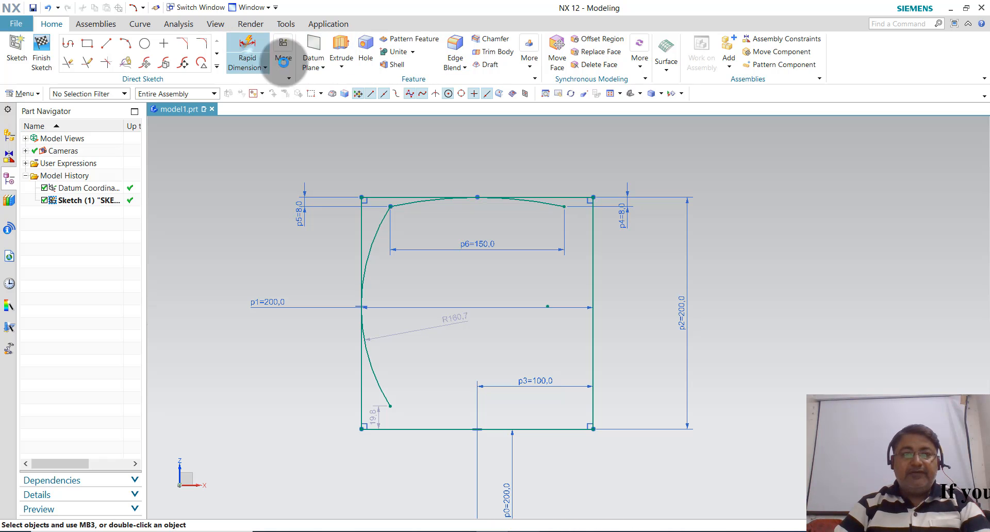
left_click(390, 206)
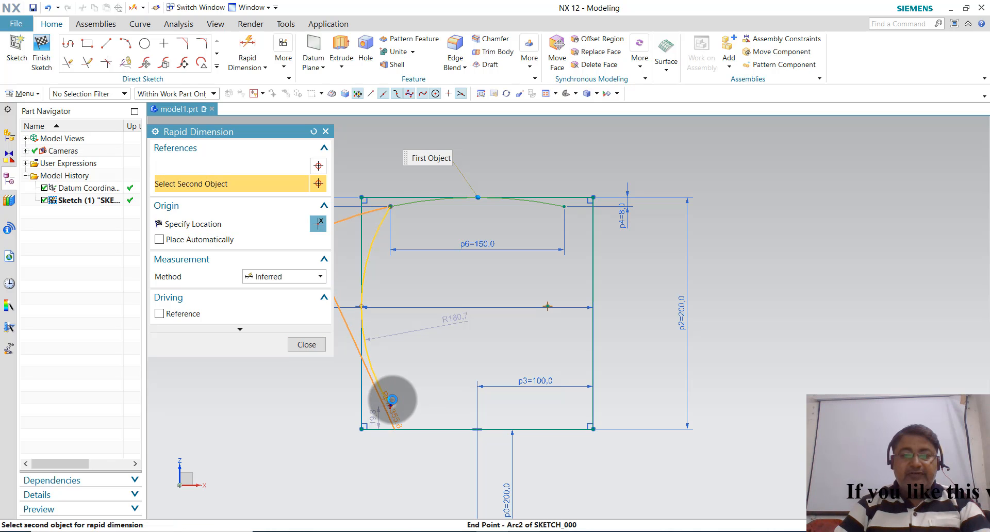
left_click(392, 399)
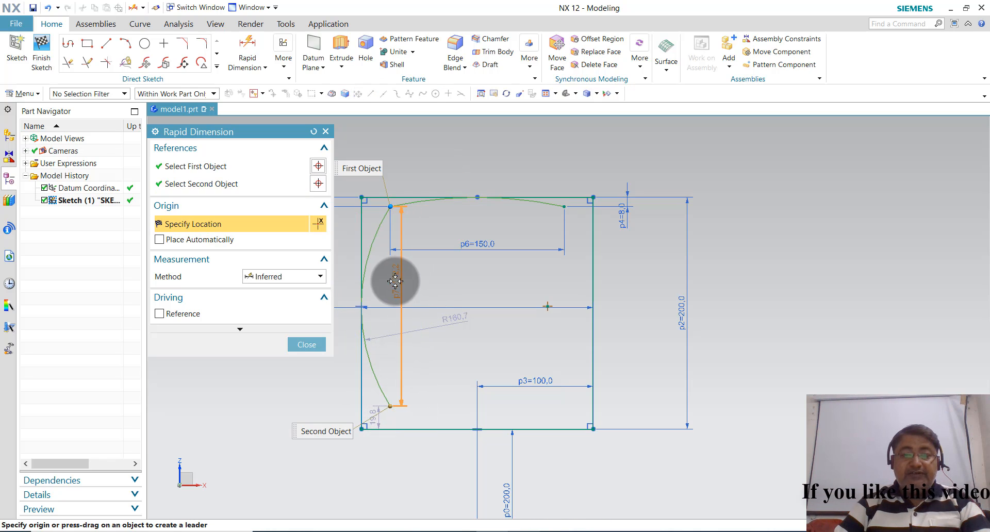
left_click(422, 278)
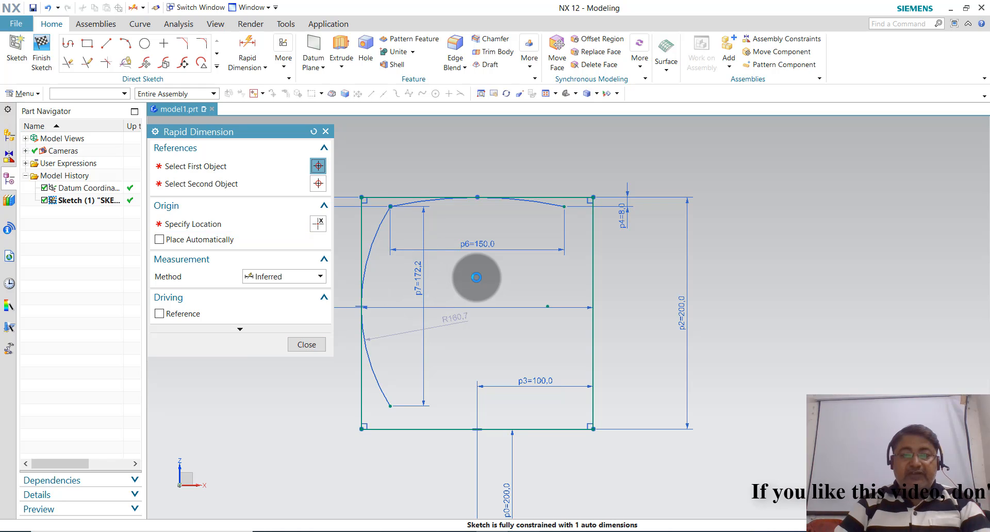
type("18")
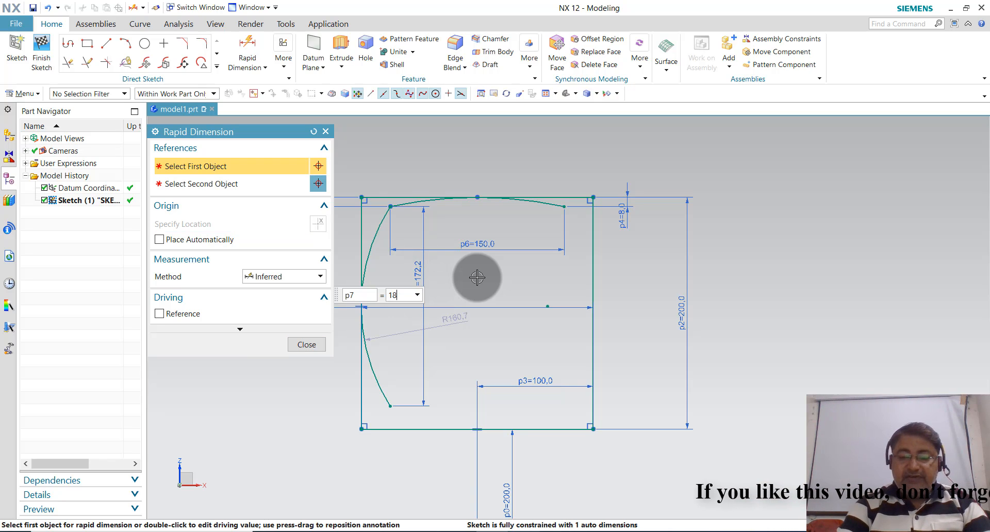
type("4")
key("Return")
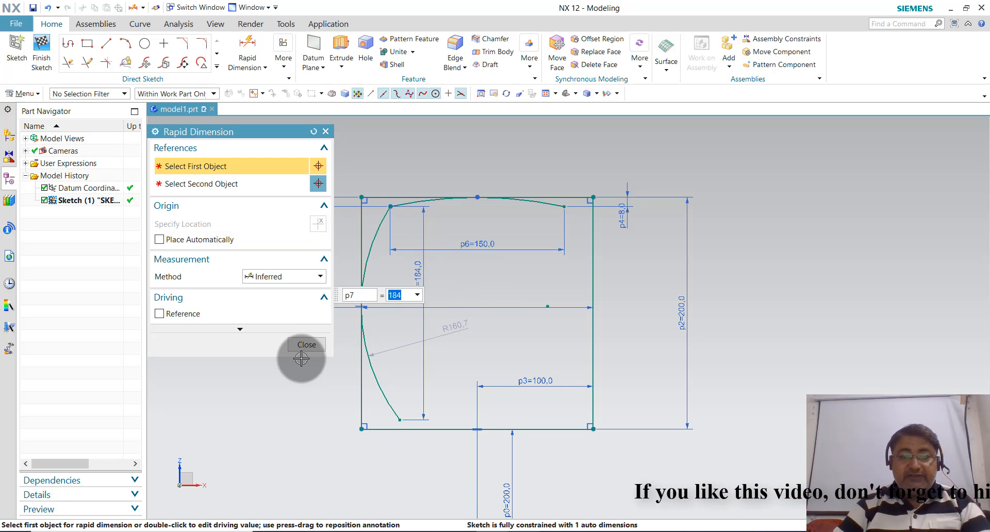
left_click(310, 346)
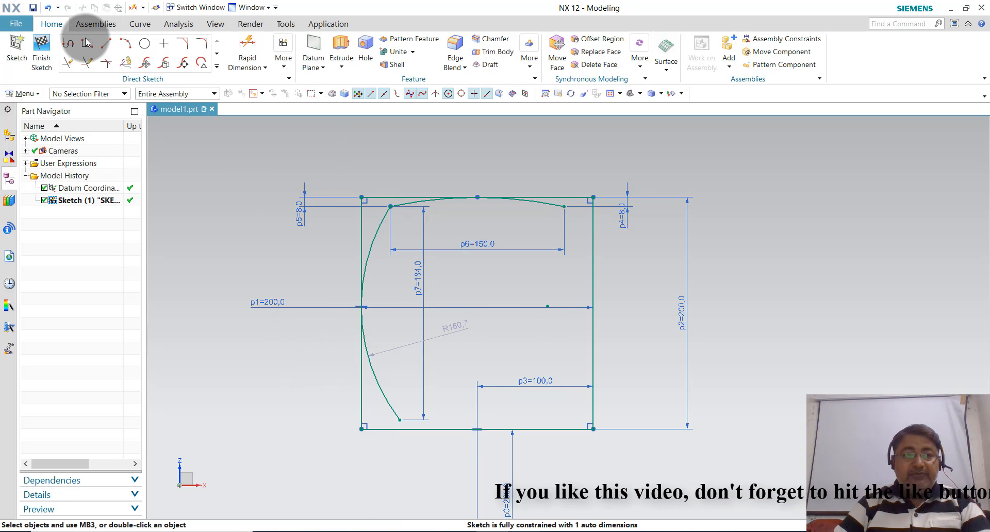
left_click(69, 44)
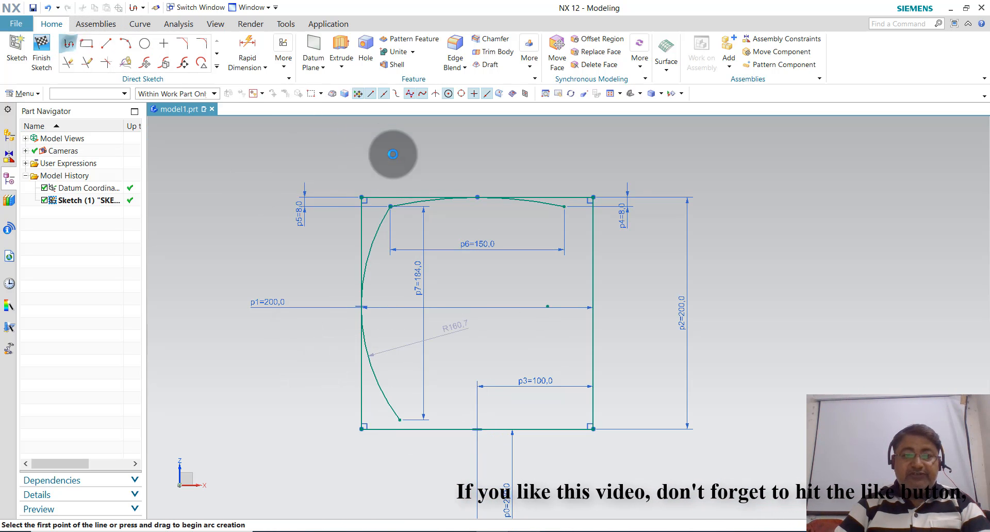
left_click(390, 207)
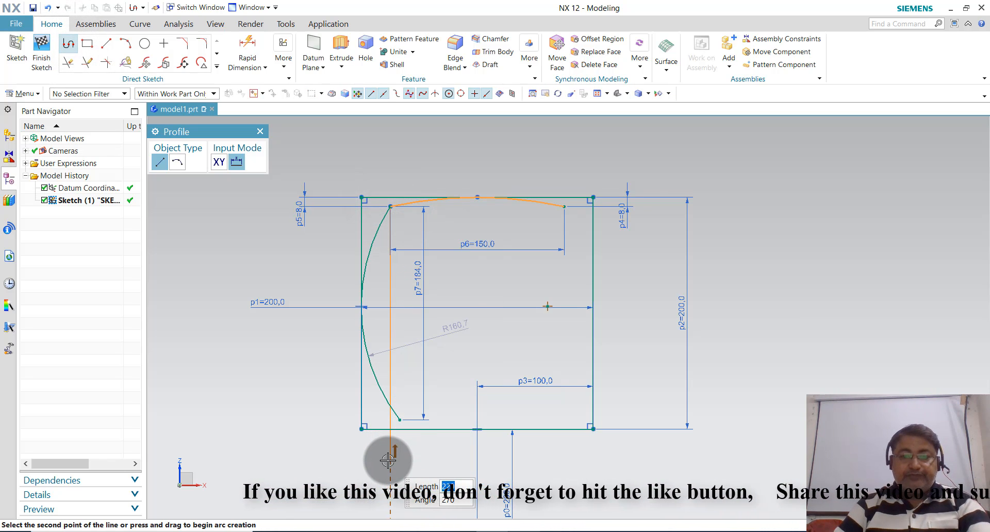
key("Escape")
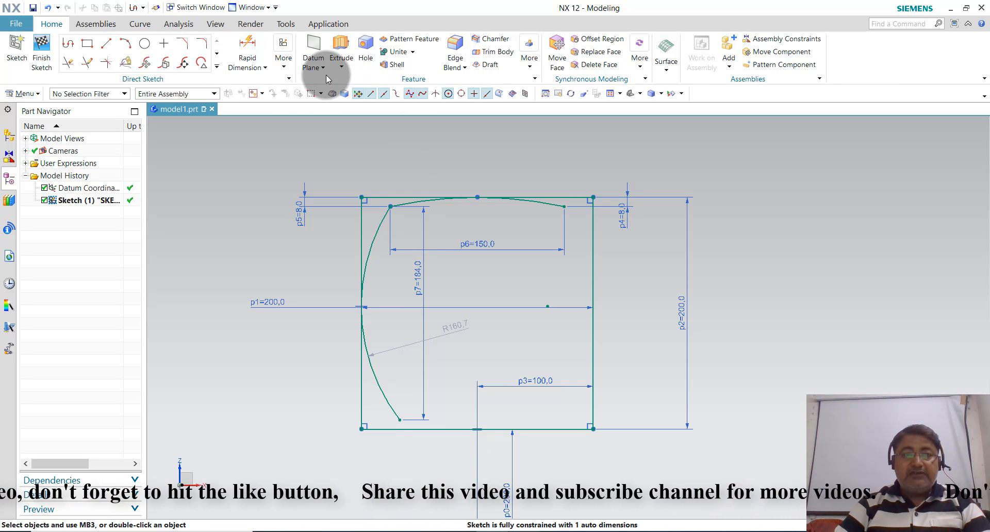
Constrain the upper and lower endpoints of the side arc to be vertically aligned
left_click(286, 68)
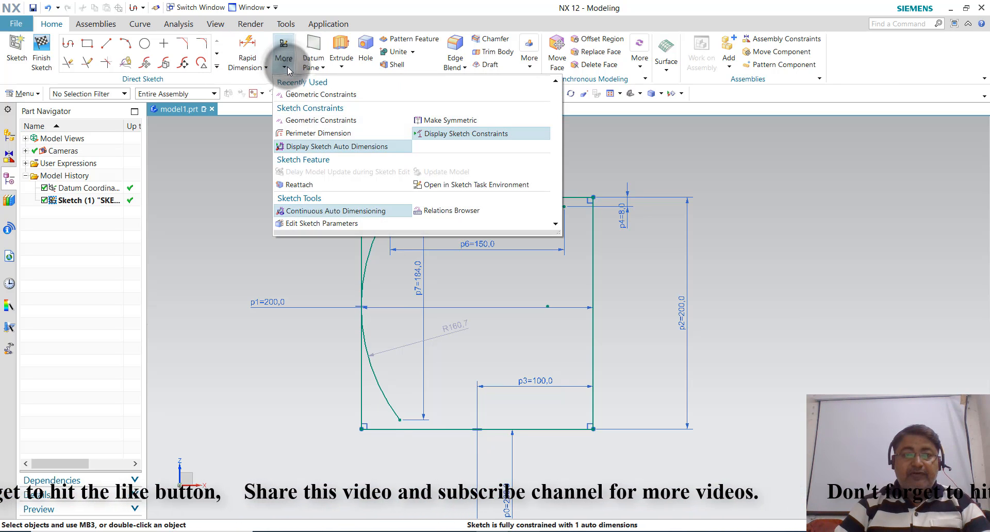
left_click(329, 120)
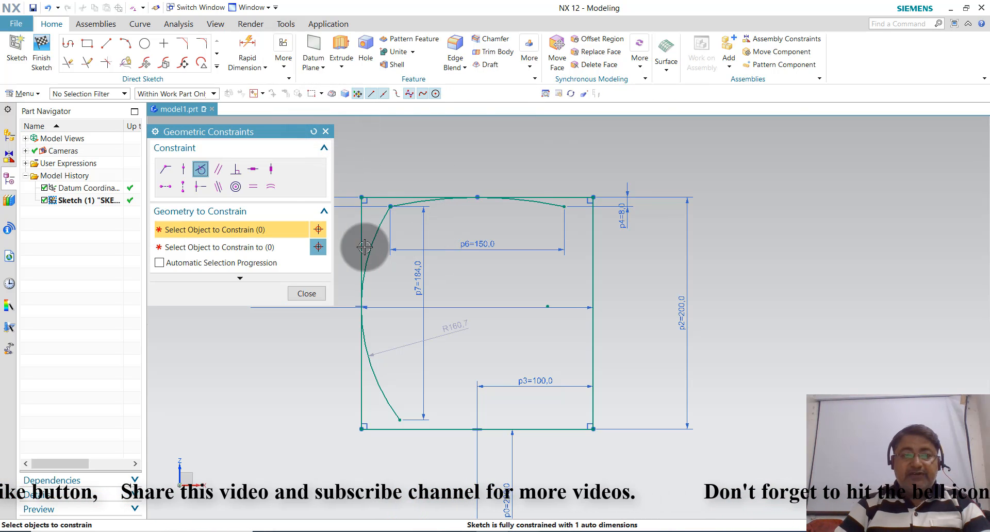
left_click(184, 188)
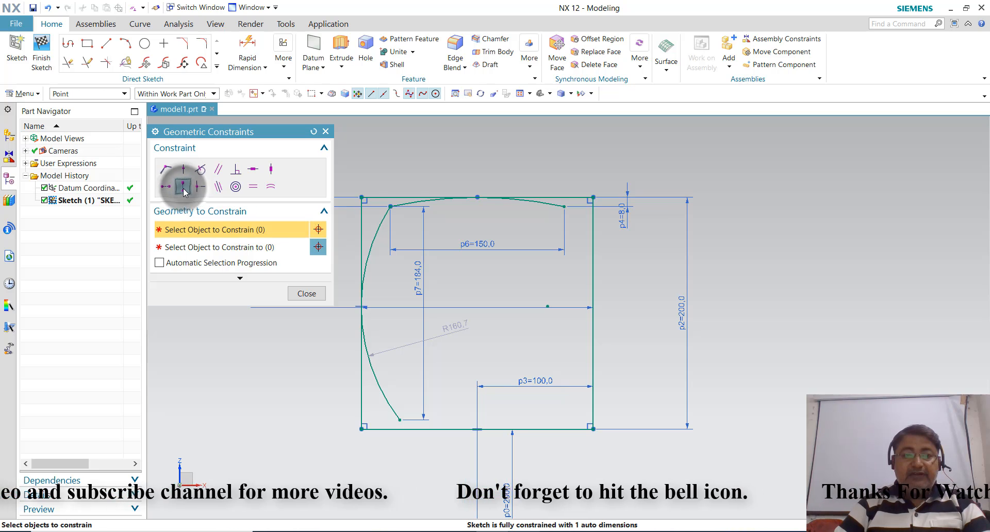
left_click(389, 207)
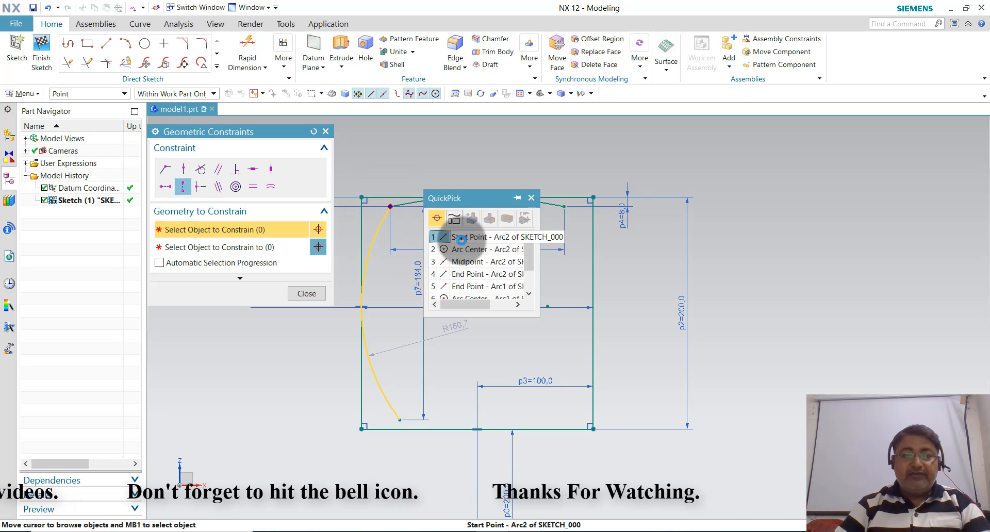
left_click(461, 238)
left_click(238, 252)
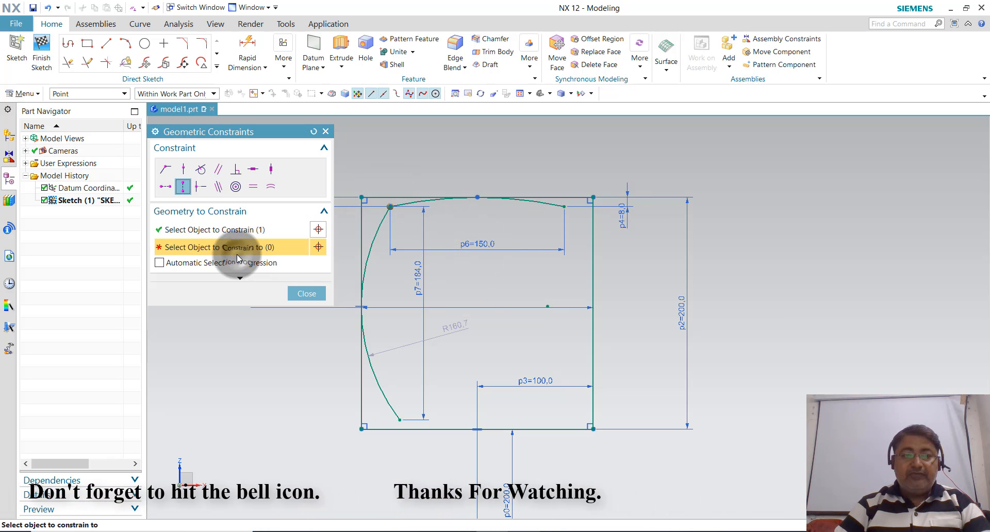
left_click(400, 418)
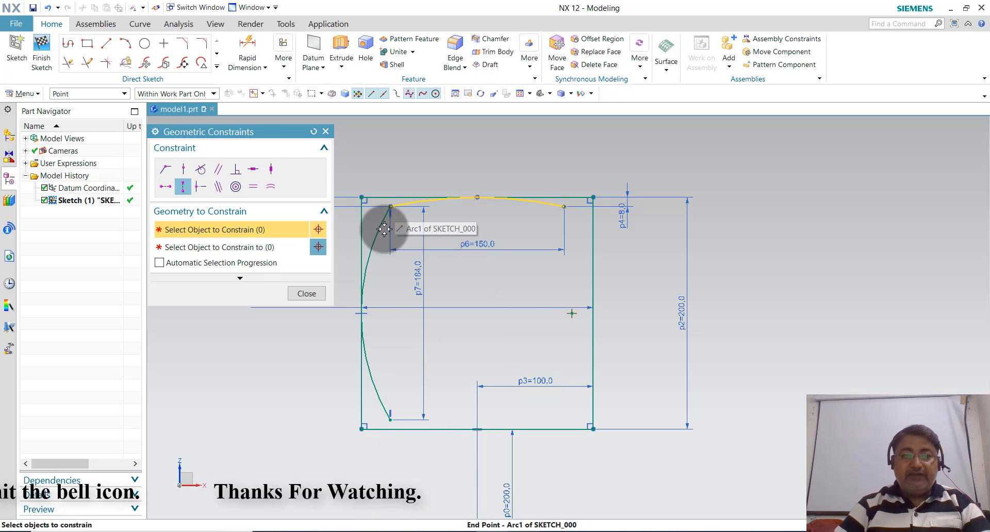
left_click(305, 294)
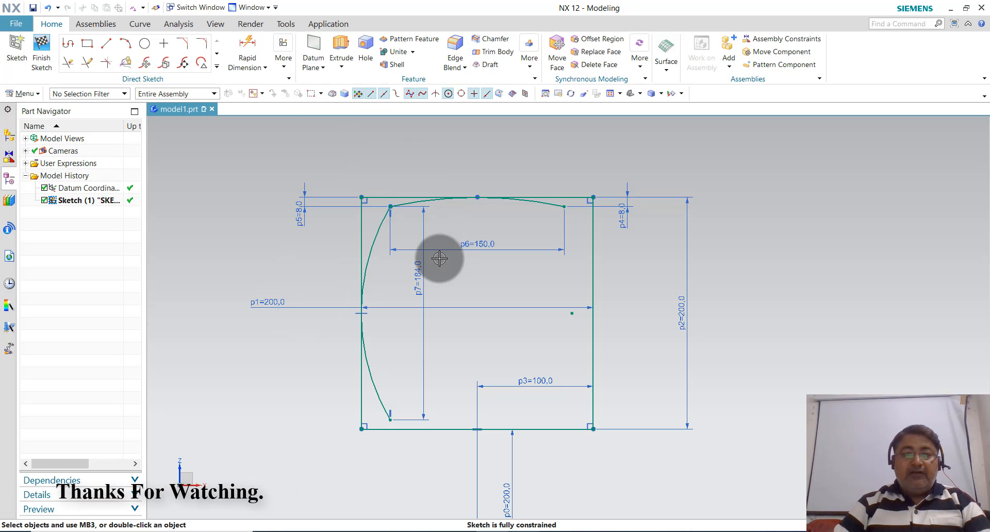
left_click(67, 44)
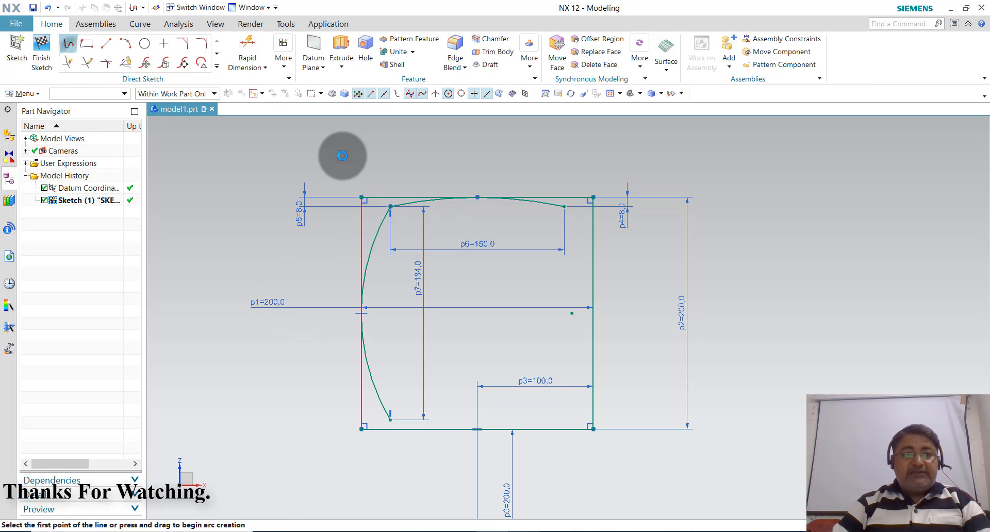
left_click(390, 207)
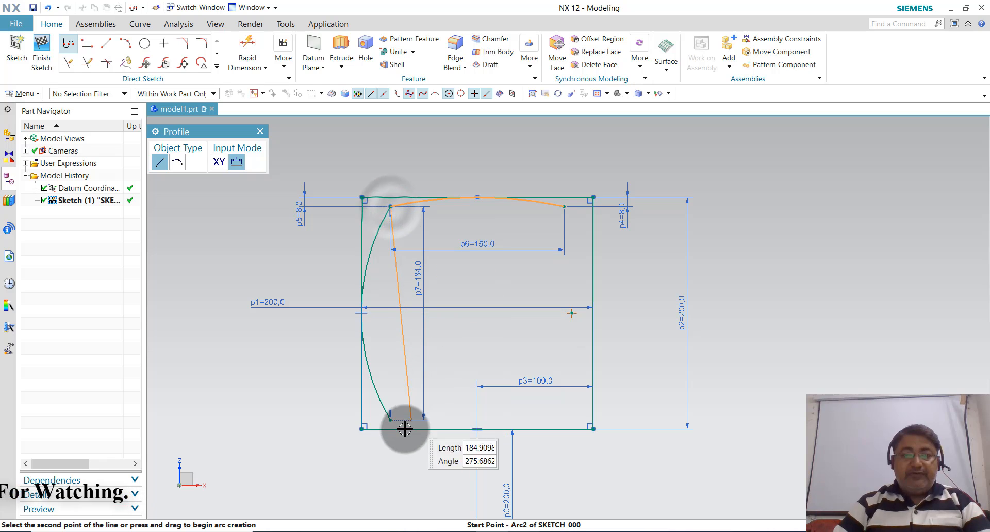
key("Escape")
key("Escape")
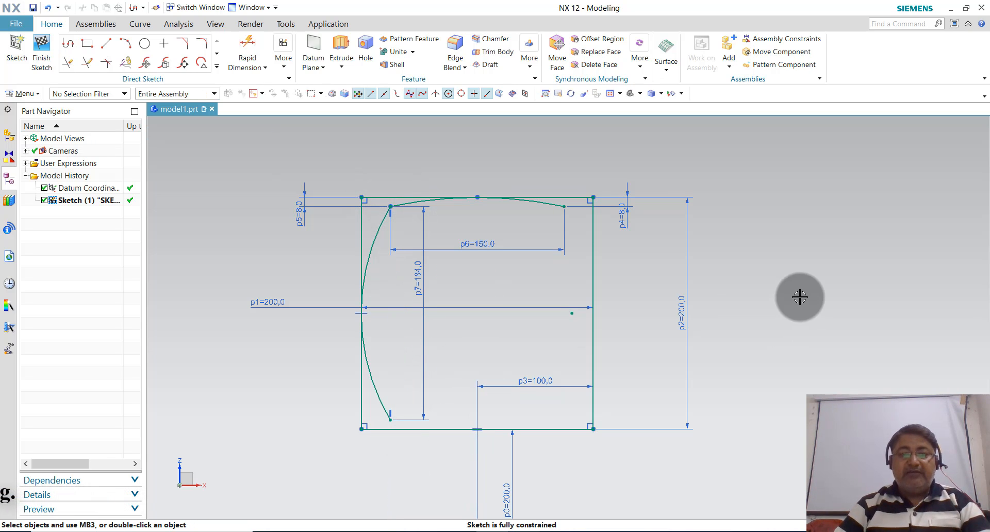
Sketch a three-point arc of about 24 mm radius from the side arc's lower endpoint to a level point inside the square, bulging below the lower edge
left_click(72, 46)
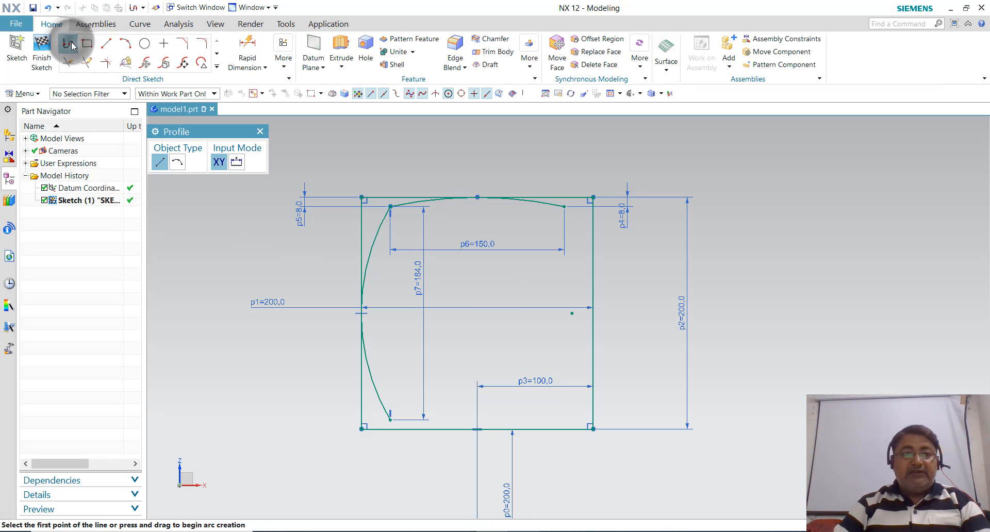
left_click(123, 47)
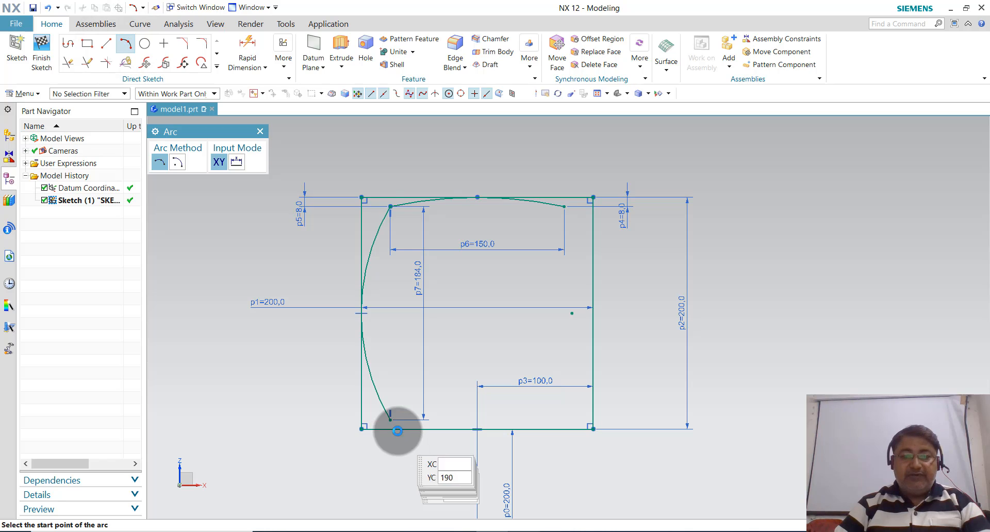
left_click(391, 420)
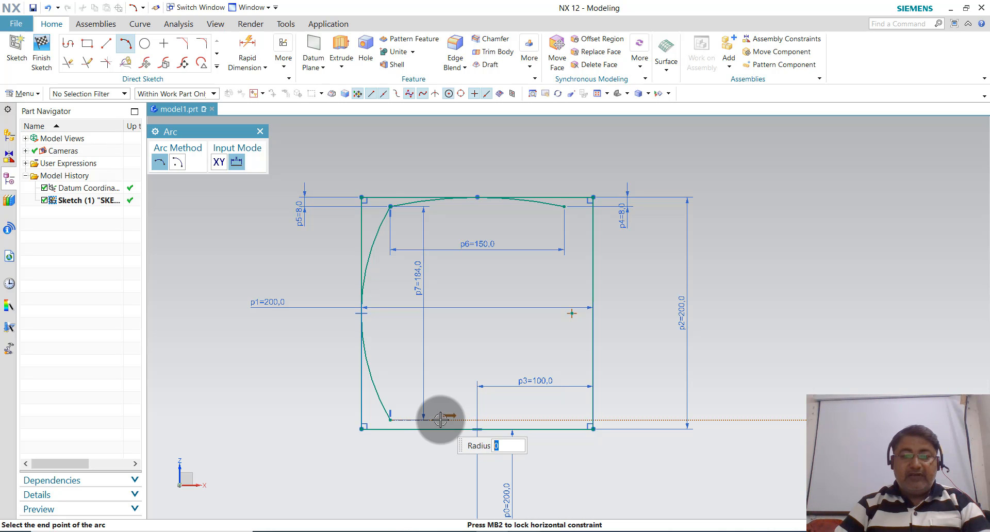
left_click(440, 420)
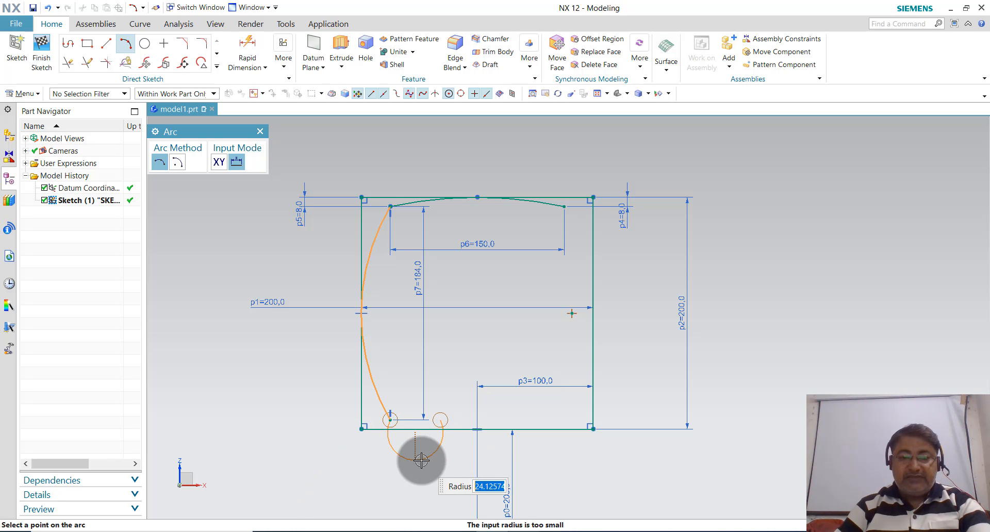
left_click(421, 461)
key("Escape")
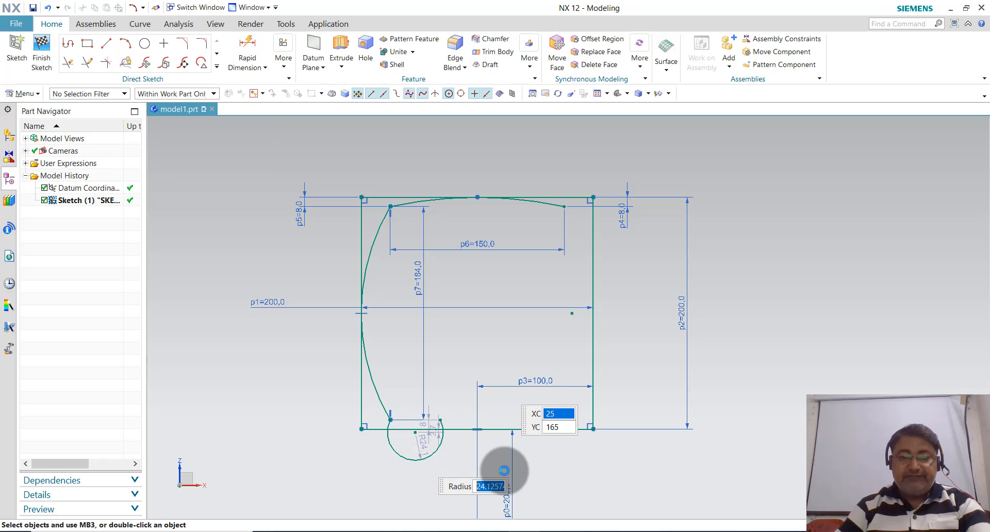
Set the radius of the small lower arc to 15 mm
scroll(453, 474, "up", 3)
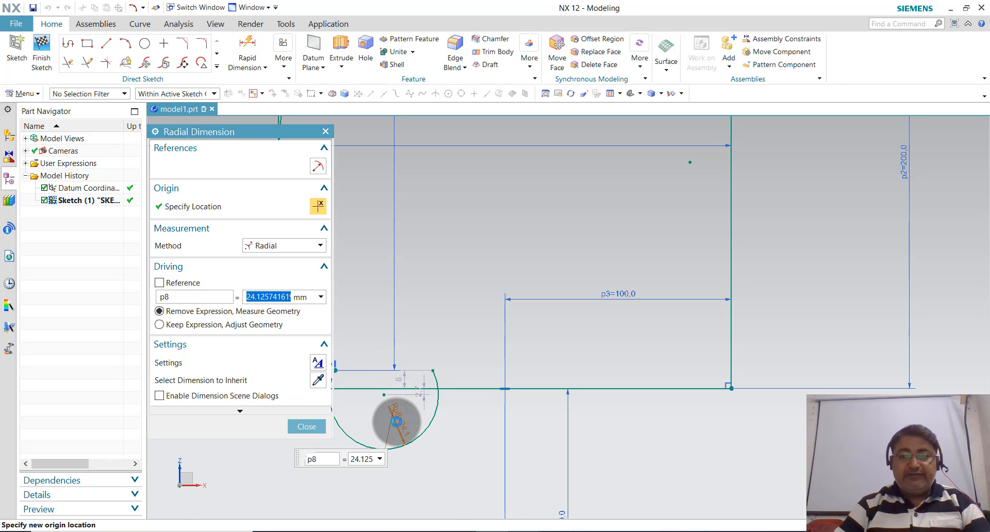
key("Return")
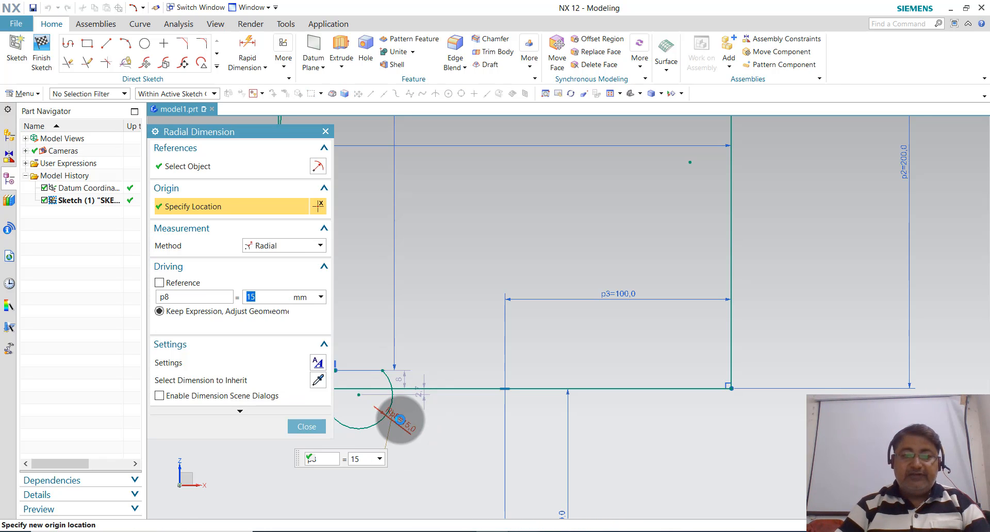
left_click(314, 429)
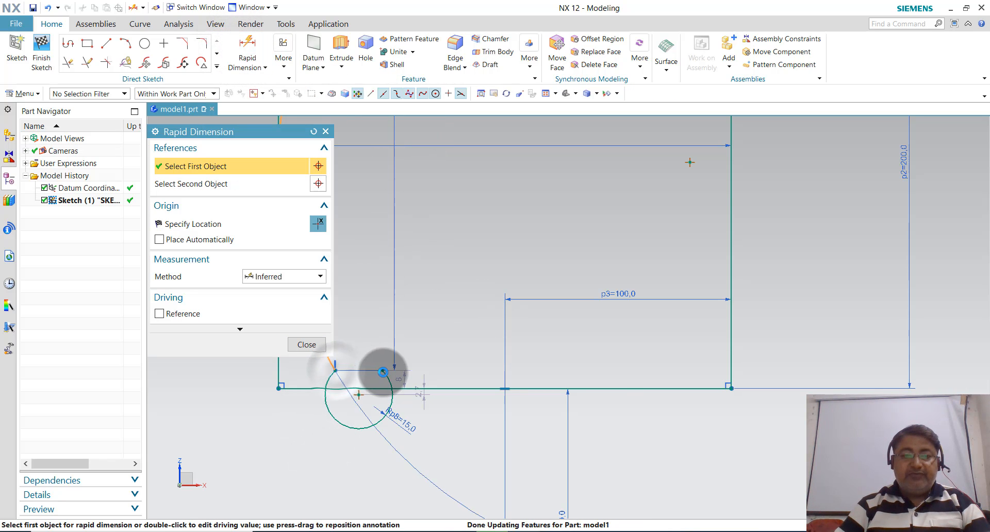
Try to dimension the distance between the two endpoints of the 15 mm arc, and undo the resulting dimension
left_click(380, 365)
left_click(370, 344)
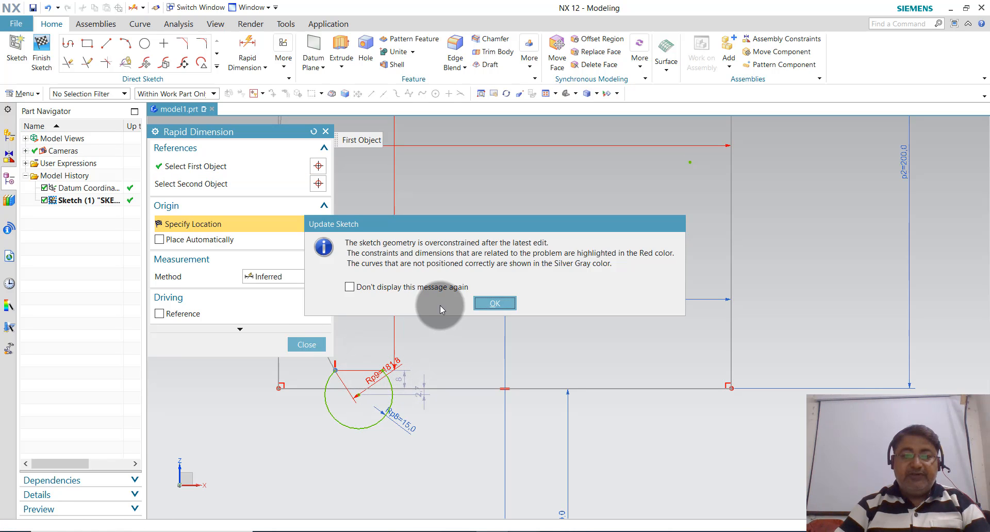
left_click(494, 304)
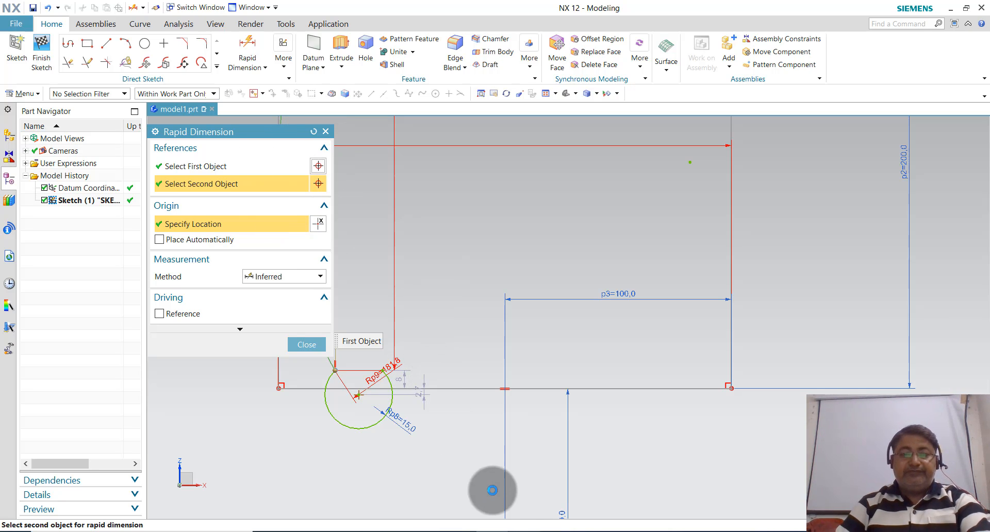
left_click(306, 345)
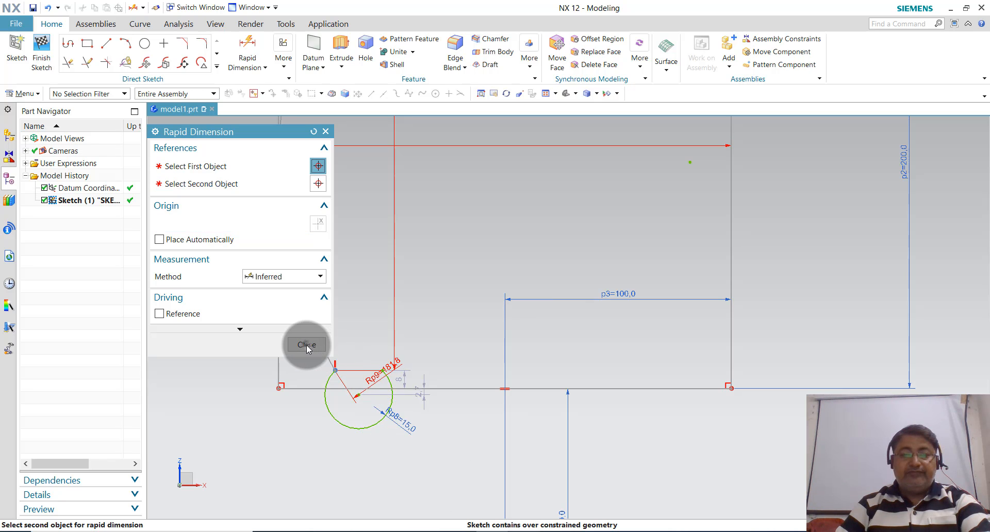
left_click(406, 397)
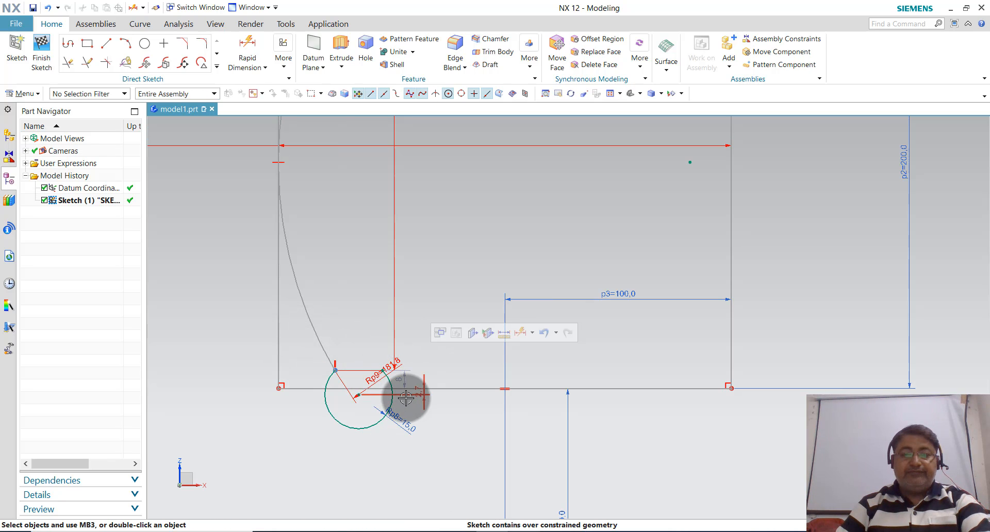
key("ctrl+z")
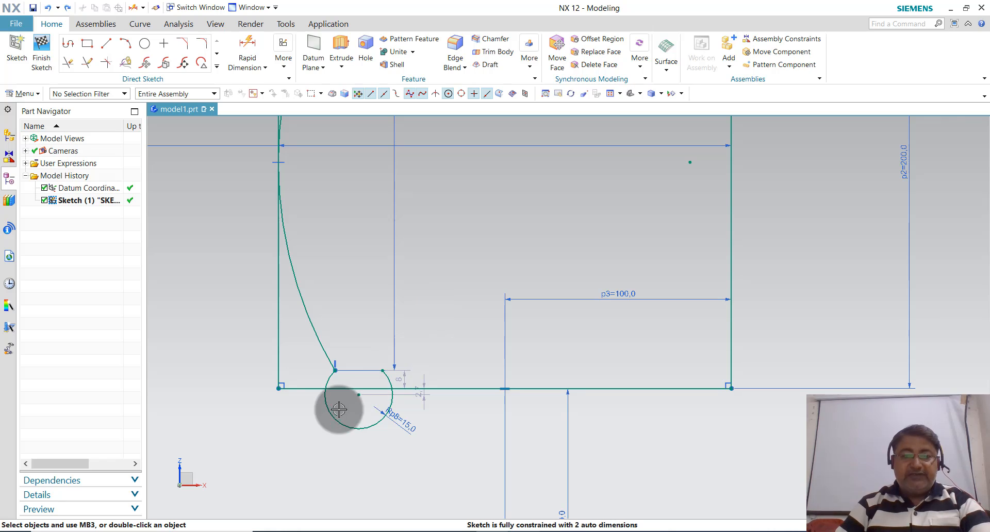
Try to pull the 15 mm arc's free endpoint outward and delete the automatic 8 mm dimension beside it
scroll(332, 381, "up", 2)
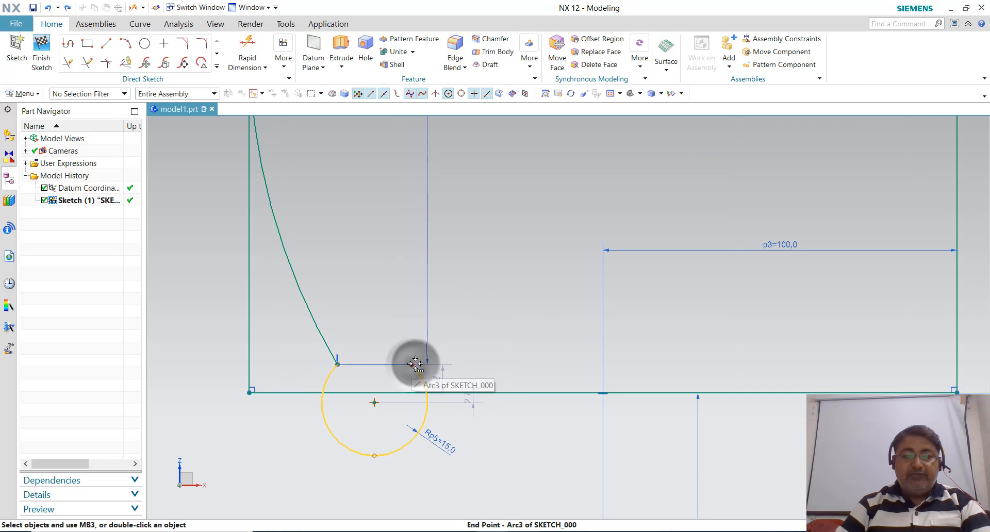
left_click_drag(411, 365, 449, 363)
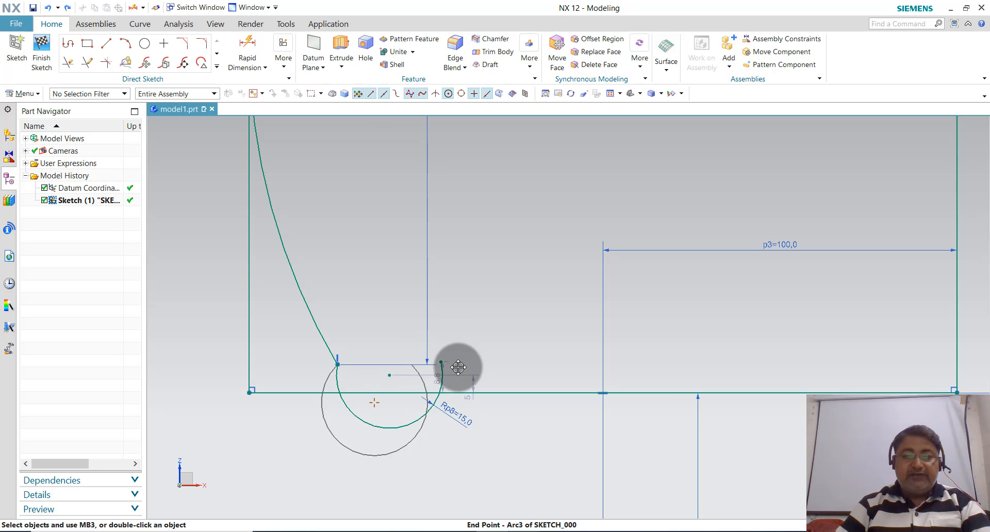
left_click_drag(458, 368, 474, 322)
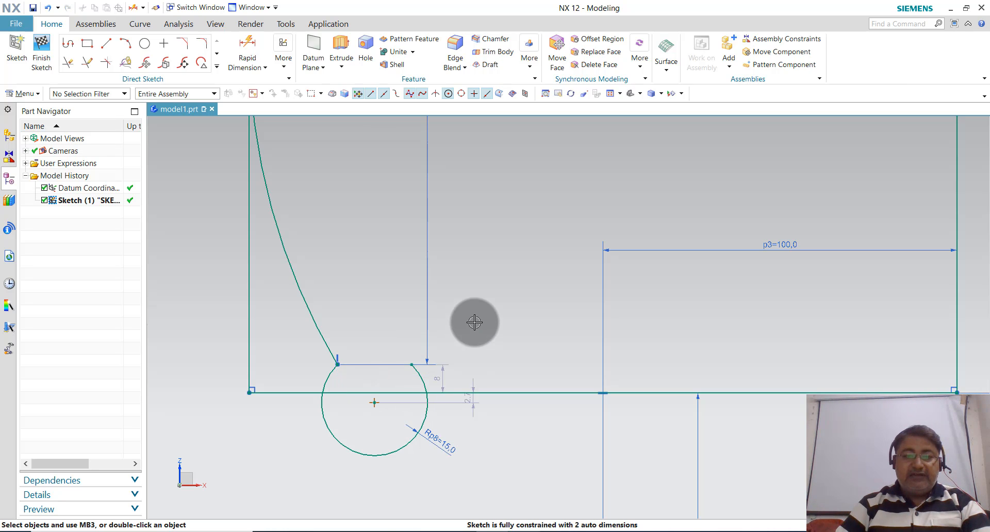
left_click_drag(410, 366, 454, 351)
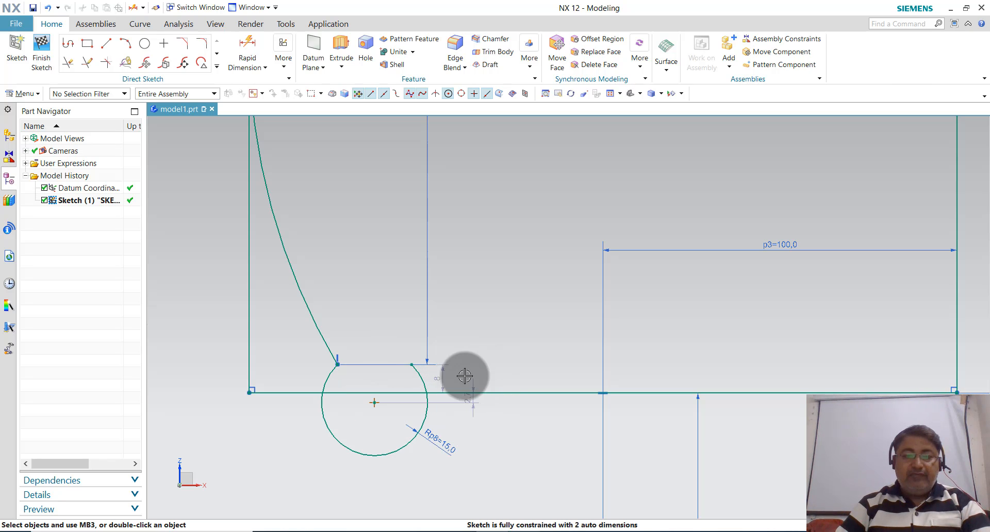
right_click(438, 382)
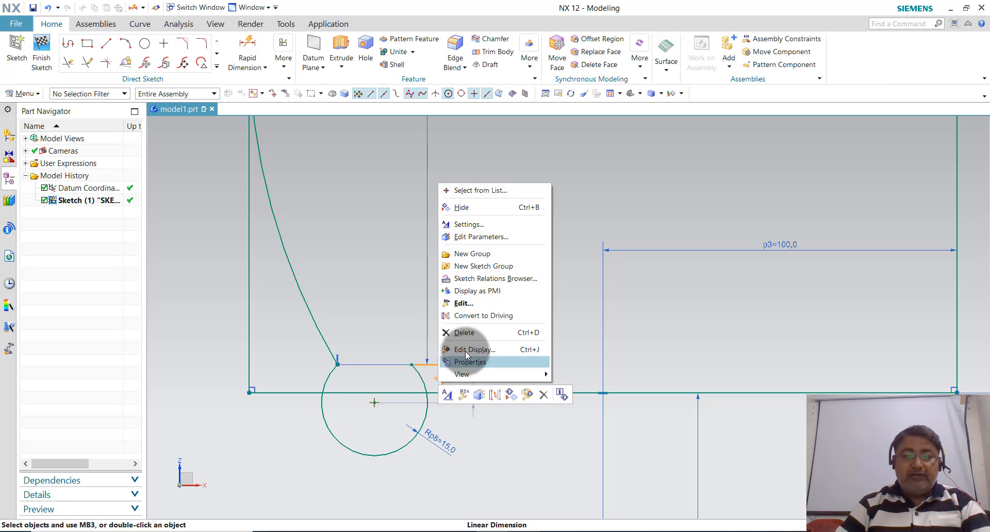
left_click(484, 337)
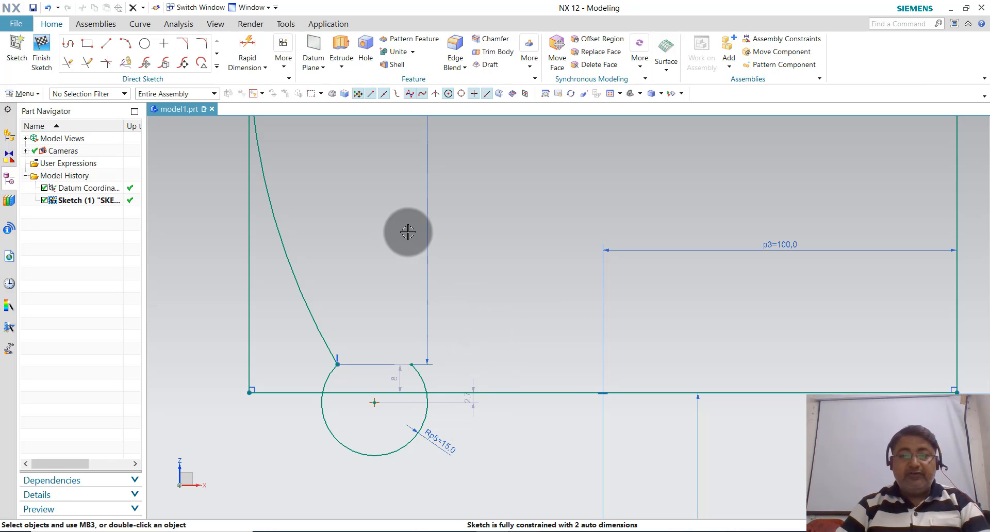
Dimension the horizontal distance between the two endpoints of the 15 mm radius arc and set it to 30 mm
left_click(258, 71)
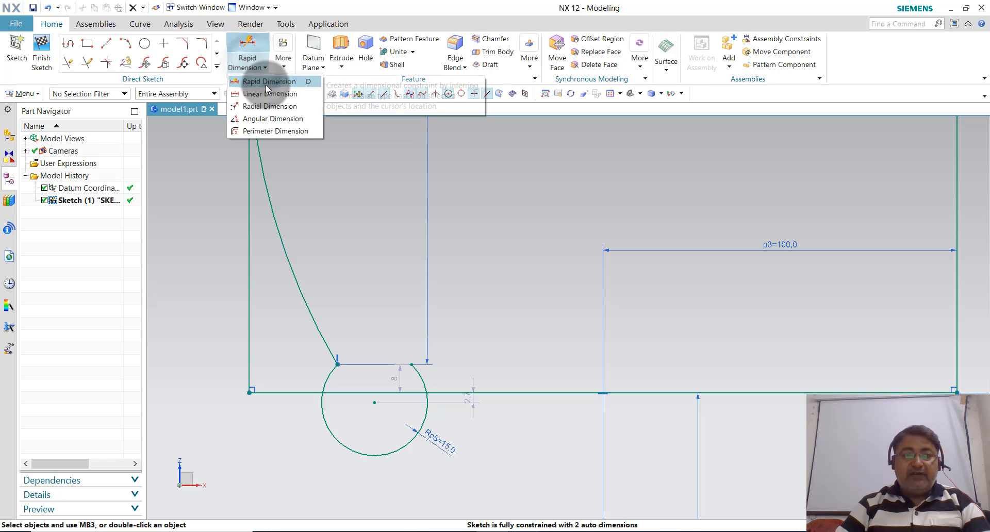
left_click(252, 94)
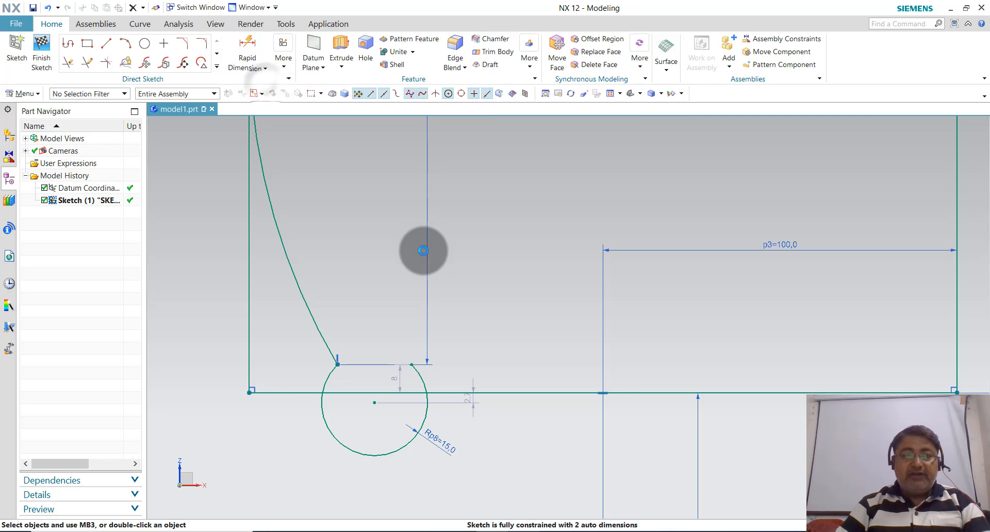
left_click(338, 365)
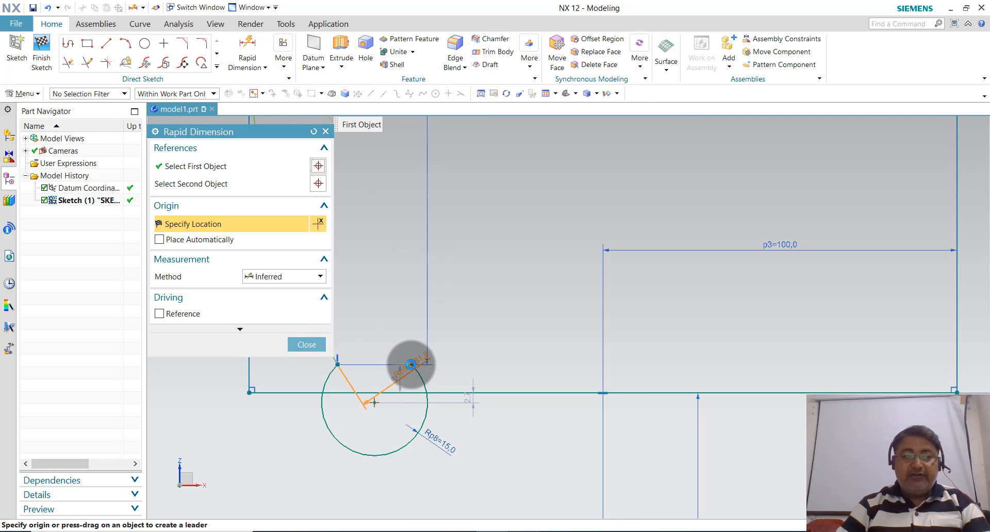
left_click(411, 365)
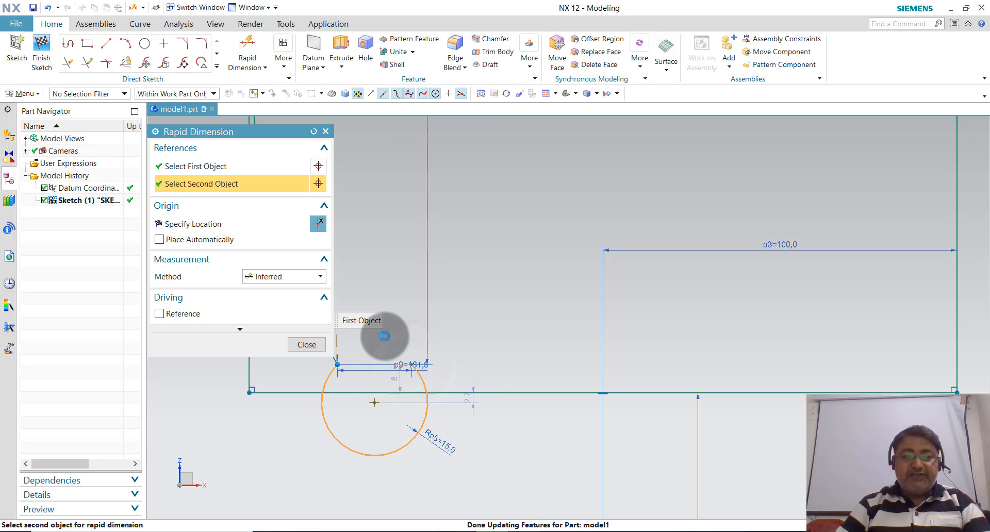
left_click(373, 299)
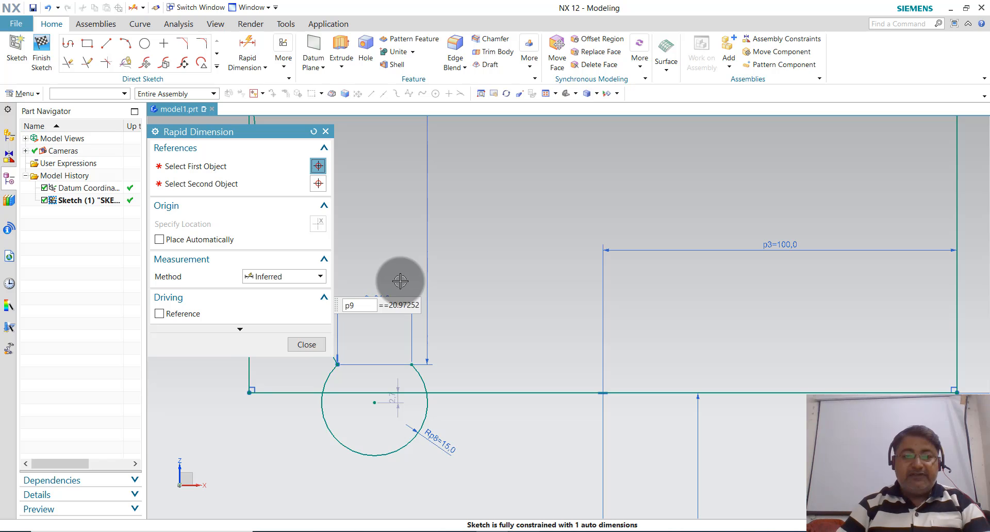
type("30")
key("Return")
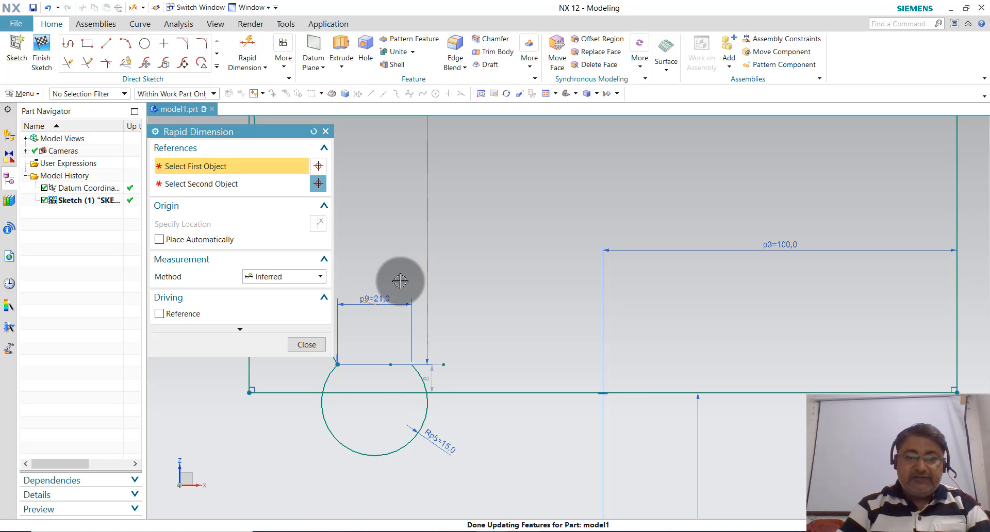
left_click(305, 344)
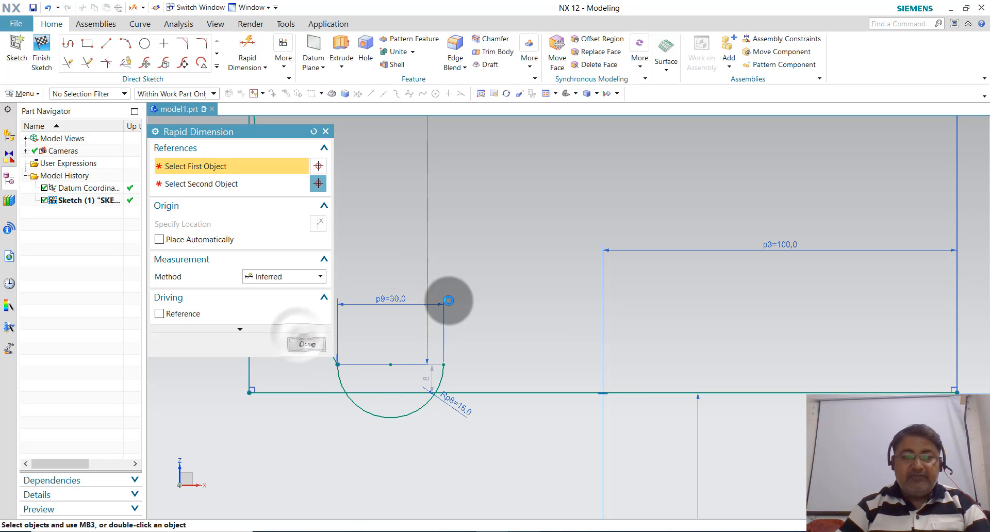
scroll(443, 299, "down", 4)
scroll(371, 412, "down", 3)
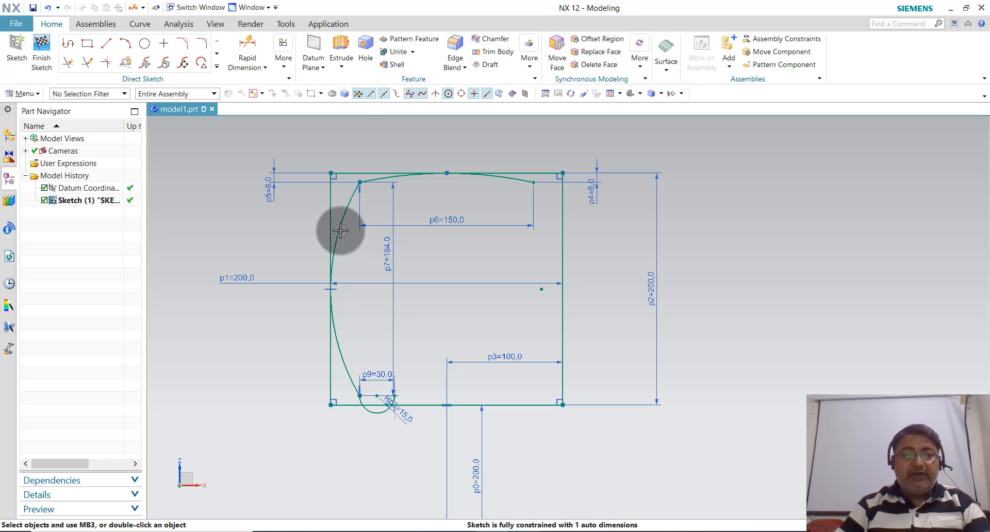
left_click(217, 67)
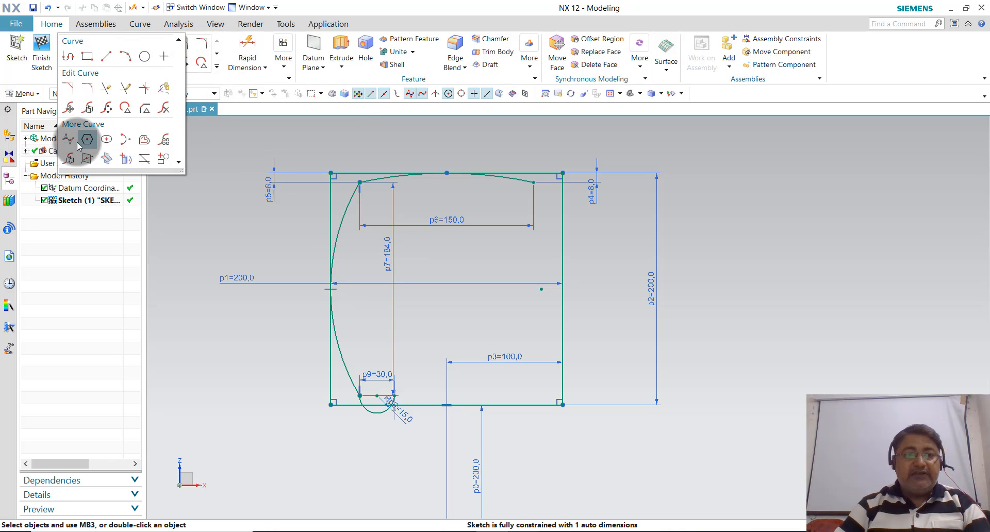
left_click(67, 161)
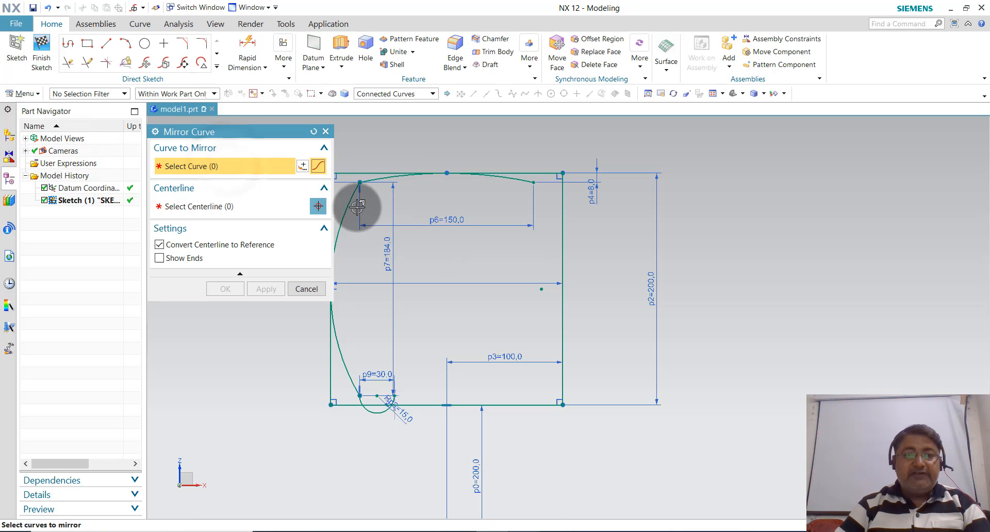
left_click(349, 204)
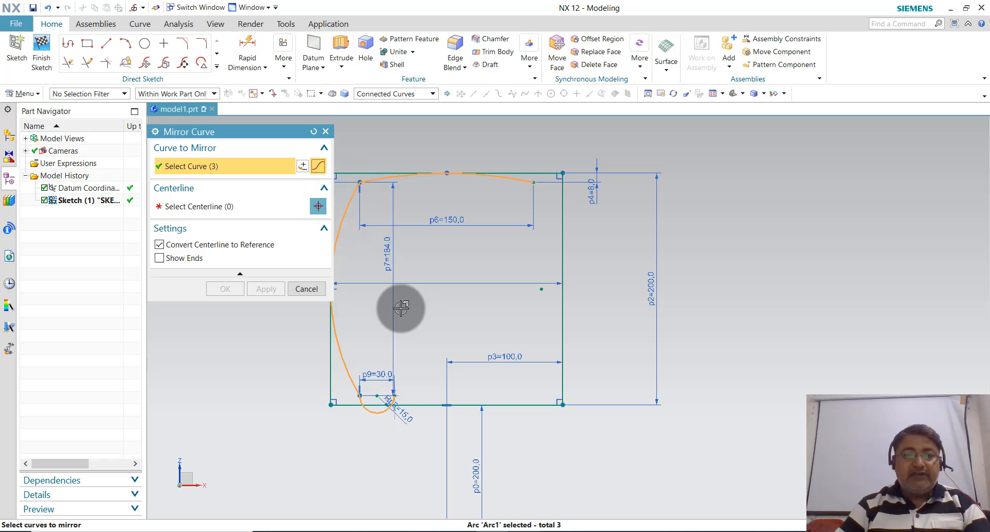
left_click(325, 132)
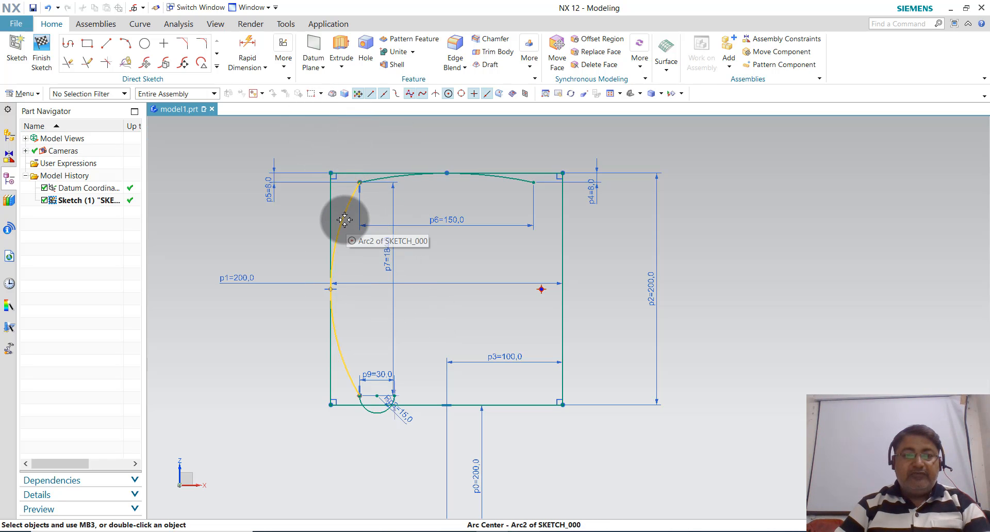
Mirror the sidewall arc and the small 15 mm radius bead arc about the vertical Z axis
left_click(344, 219)
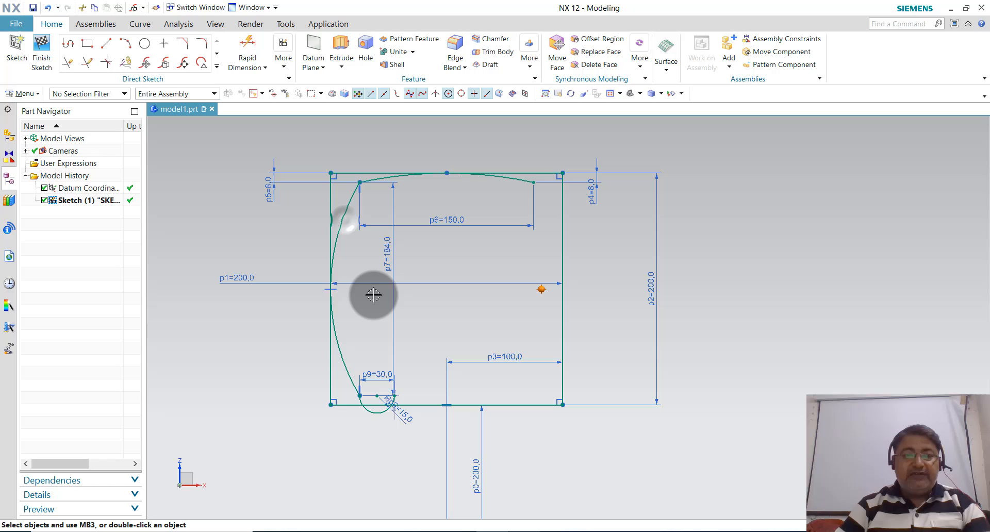
left_click(342, 364)
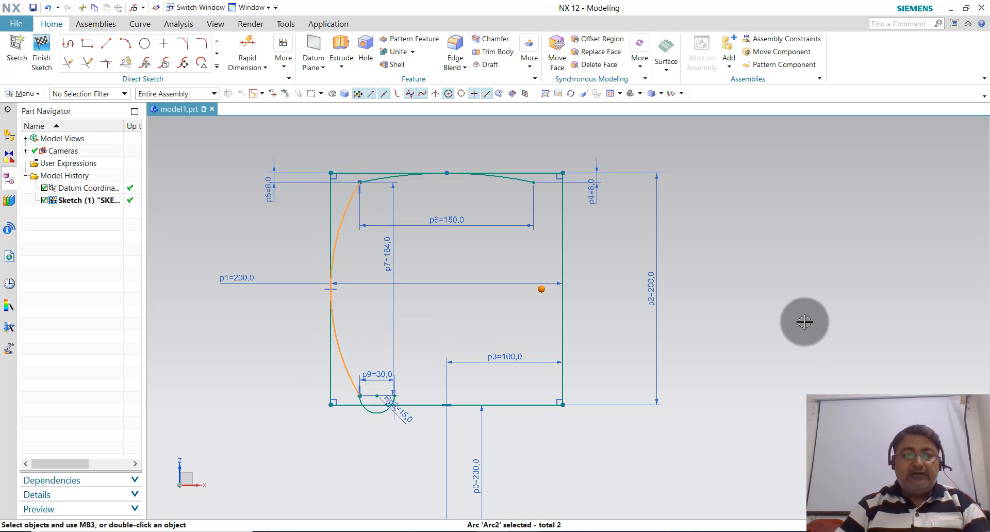
left_click(217, 67)
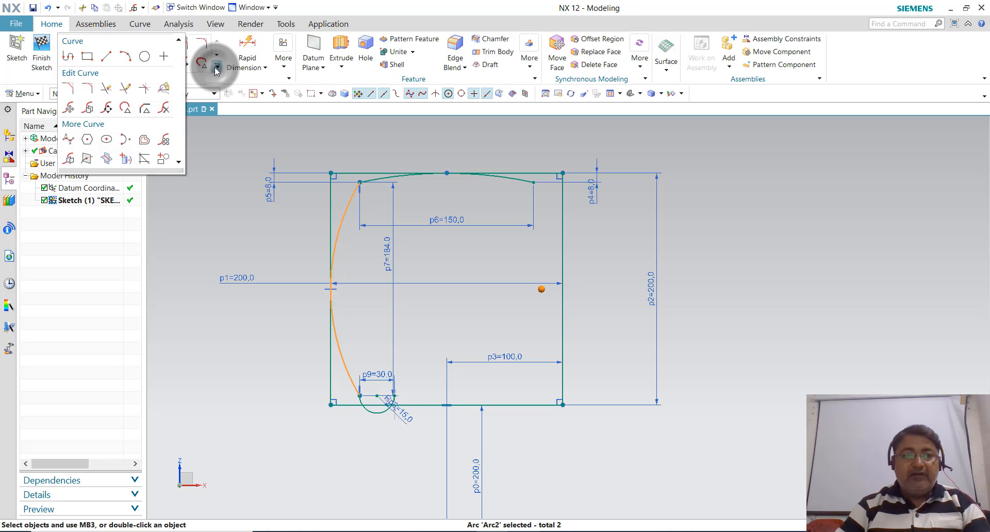
left_click(69, 161)
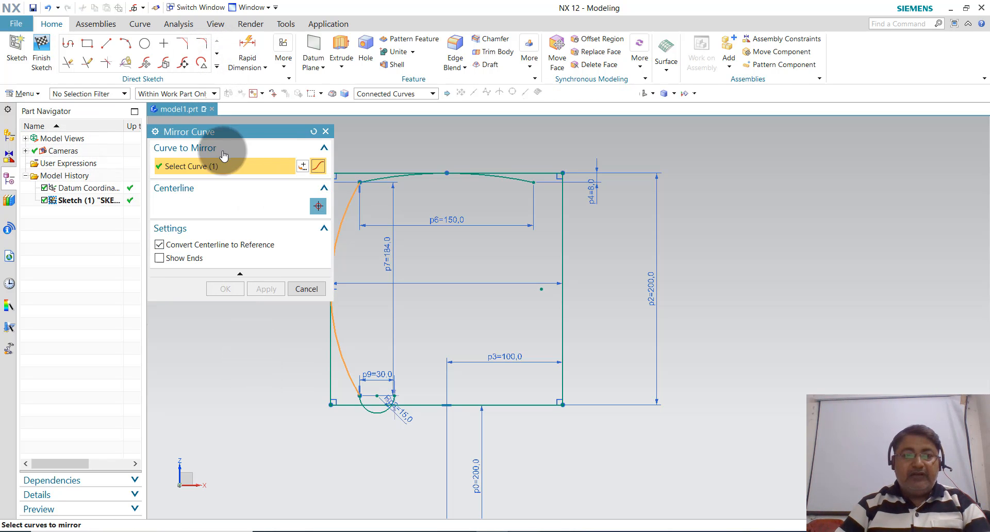
left_click(375, 413)
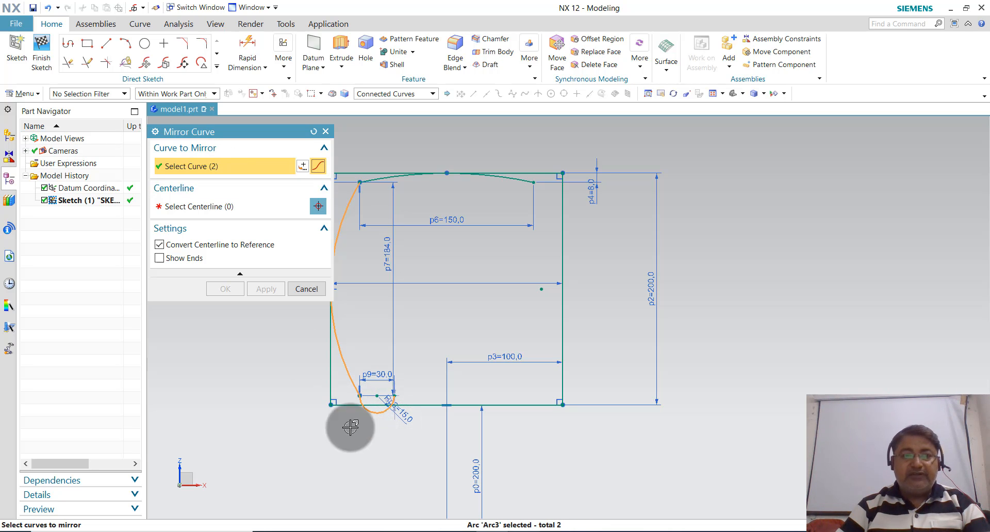
left_click(227, 208)
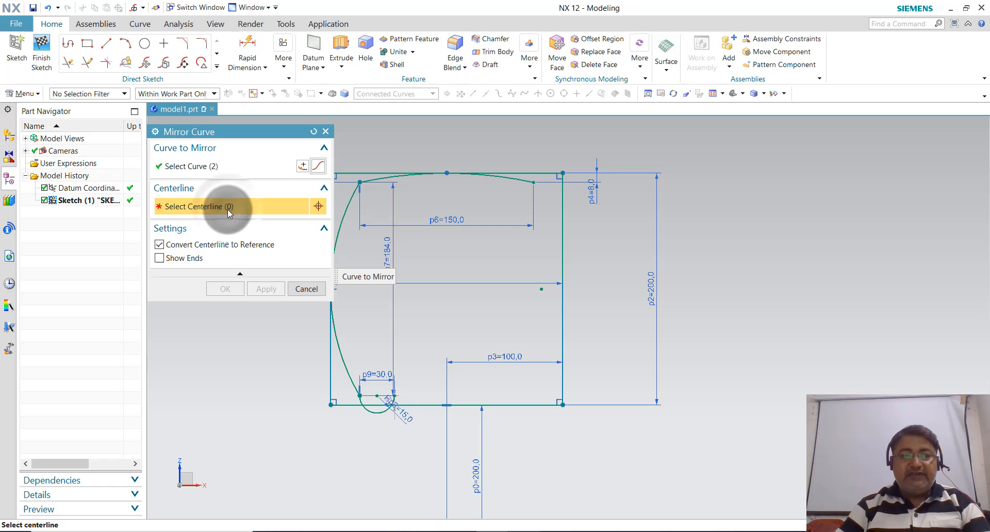
scroll(497, 287, "down", 3)
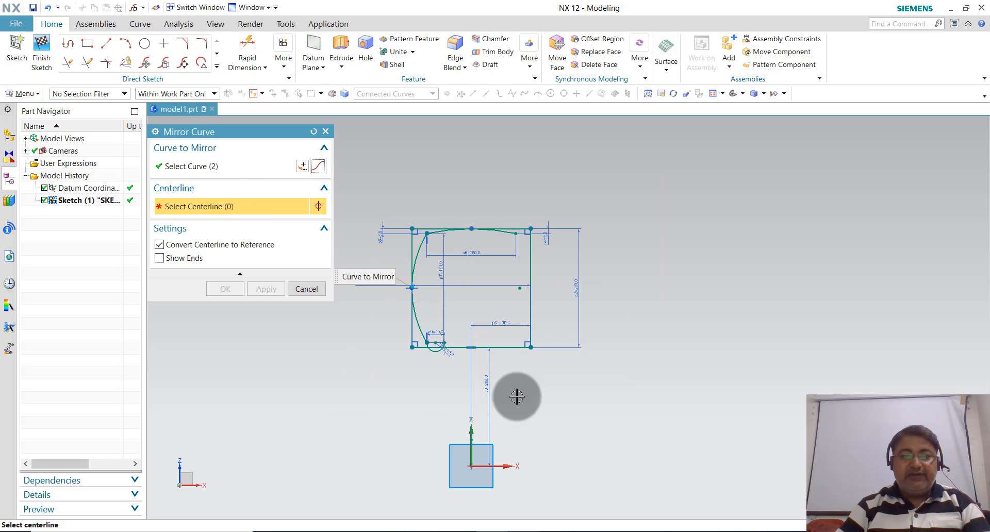
left_click(471, 436)
left_click(278, 289)
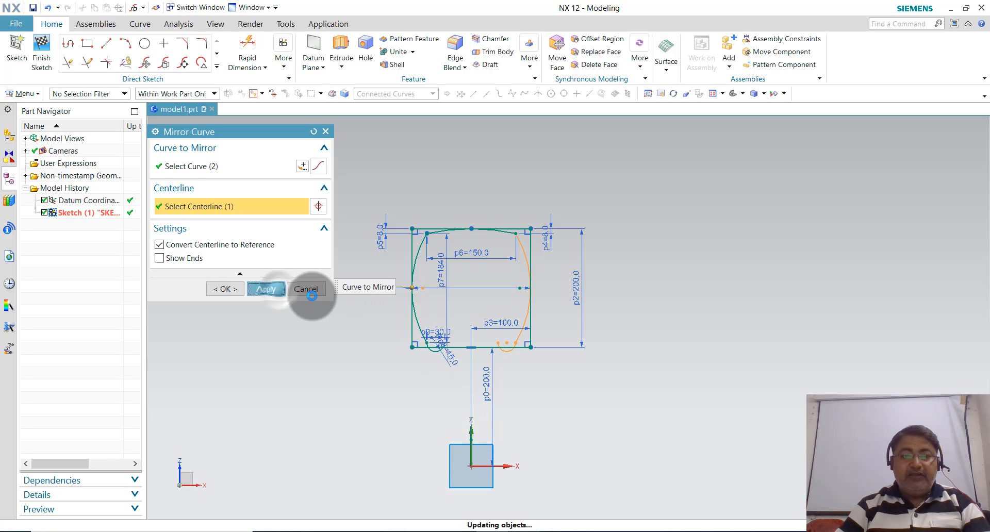
left_click(308, 290)
Draw a horizontal line joining the inner endpoints of the two small bead arcs
scroll(503, 340, "up", 4)
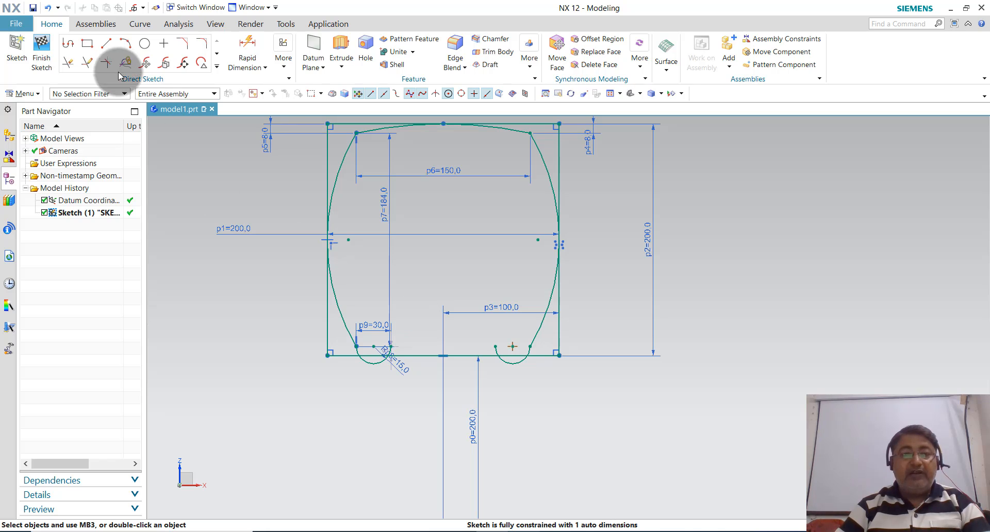
left_click(68, 45)
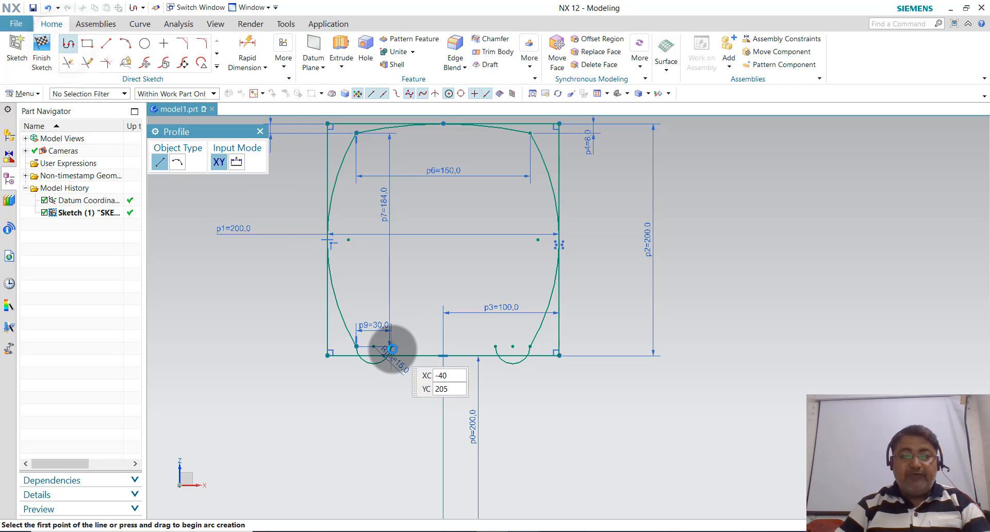
scroll(395, 344, "up", 4)
scroll(401, 337, "up", 1)
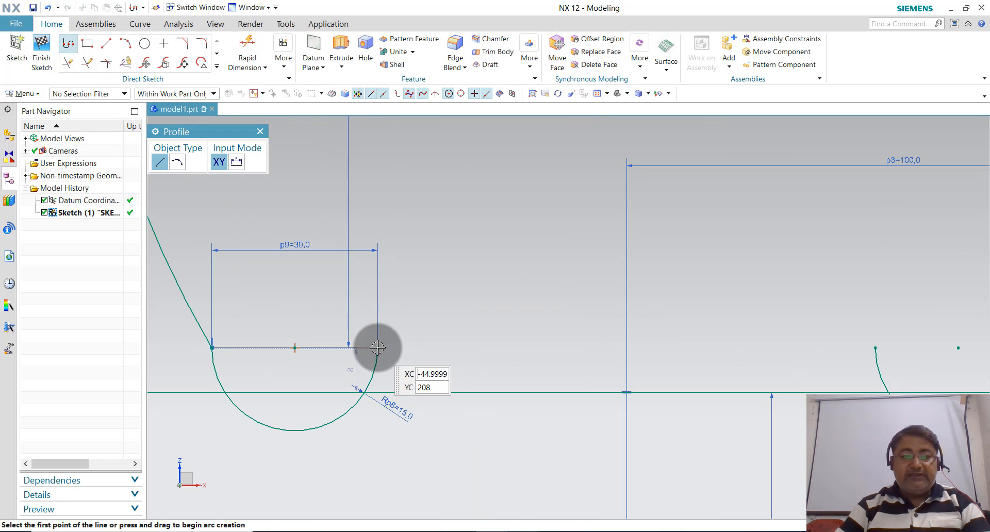
left_click(377, 348)
scroll(411, 361, "down", 2)
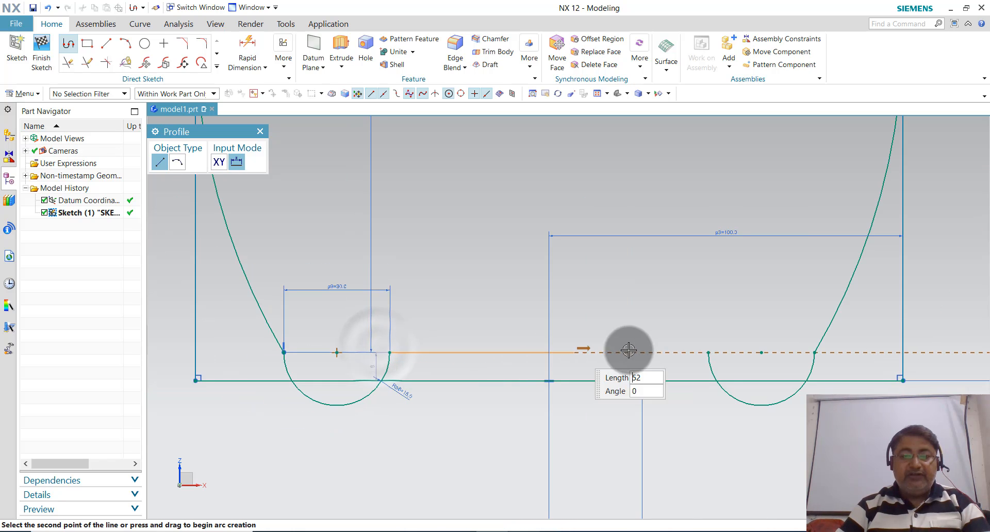
left_click(709, 353)
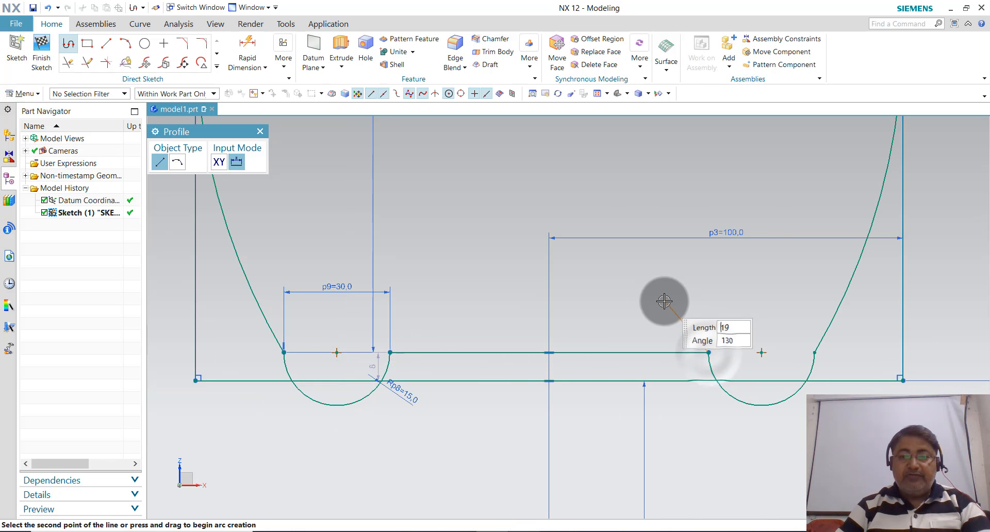
key("Escape")
Delete all four sides of the 200 mm reference square, keeping only the tyre profile curves
scroll(462, 400, "down", 5)
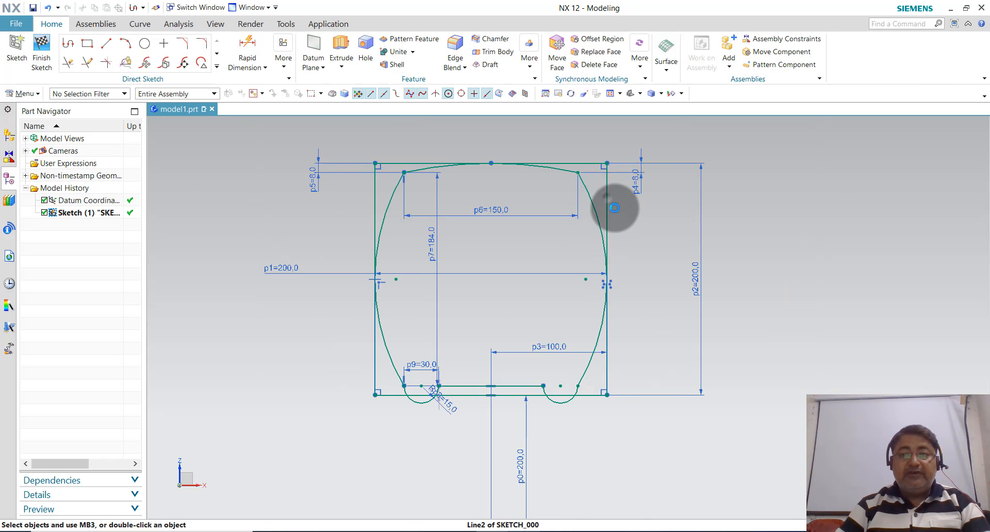
left_click(608, 211)
key("Delete")
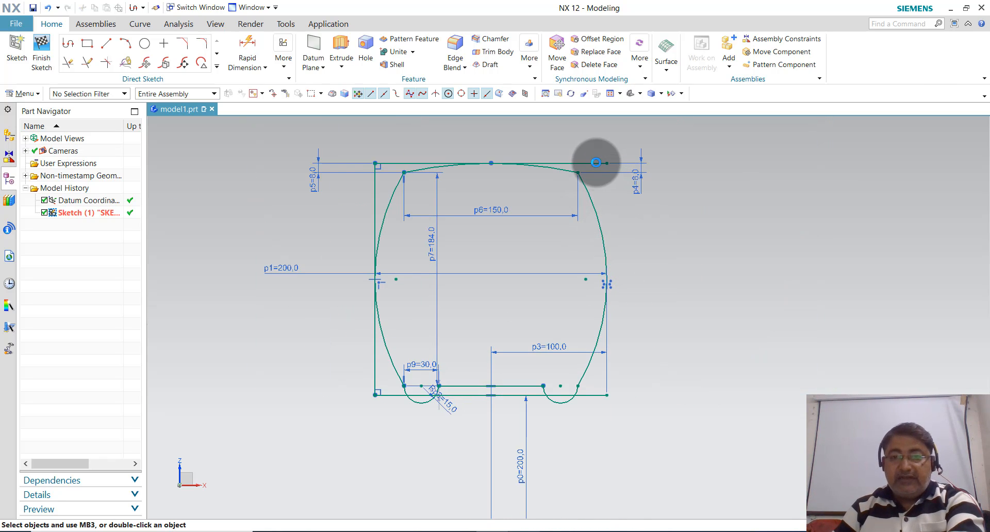
left_click(595, 162)
key("Delete")
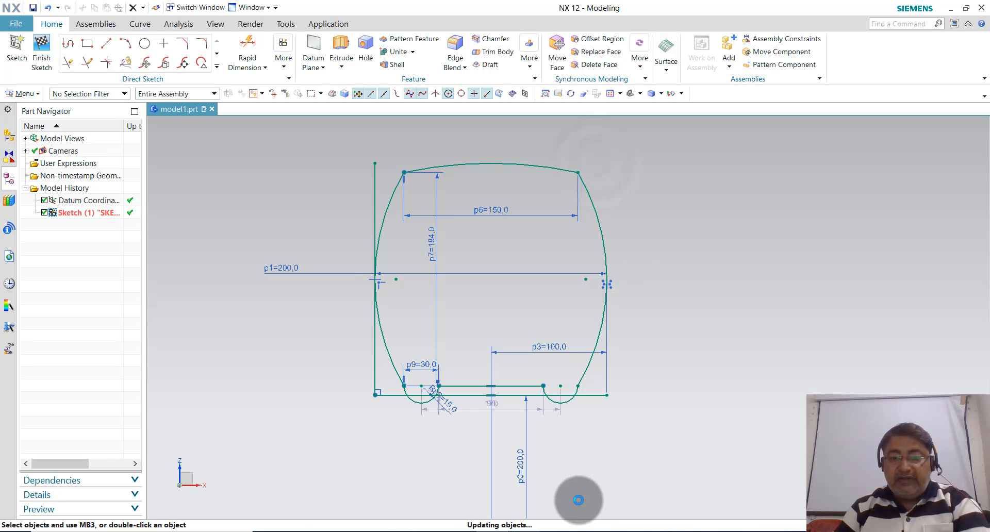
left_click(525, 531)
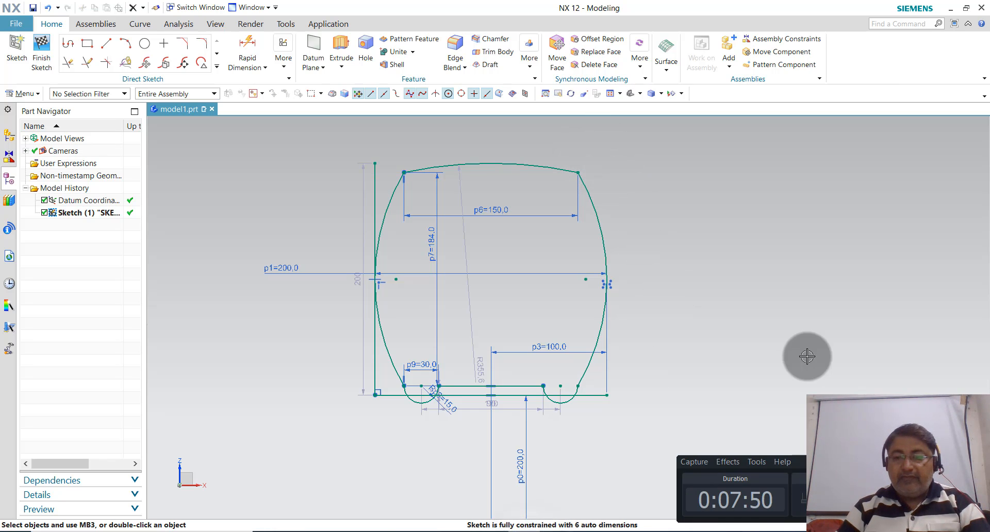
left_click(592, 395)
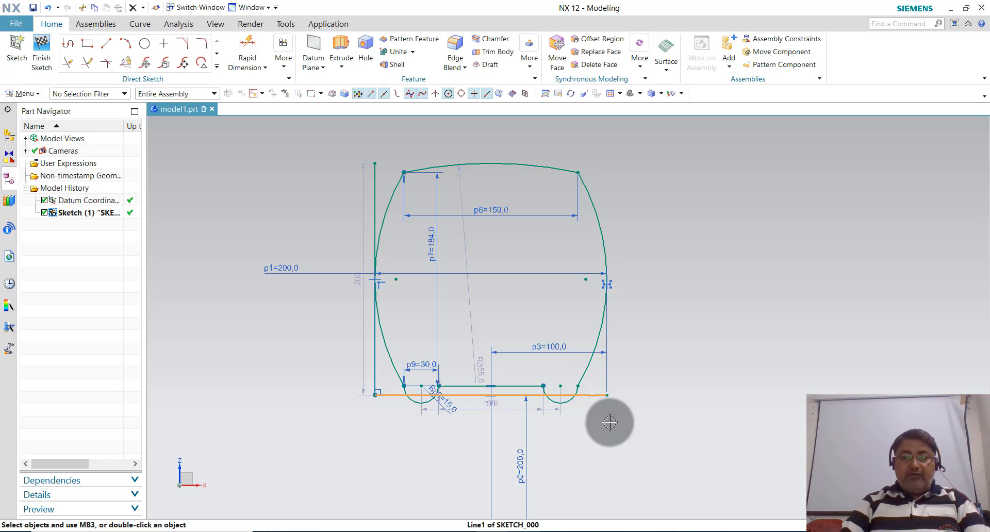
left_click(592, 395)
key("Delete")
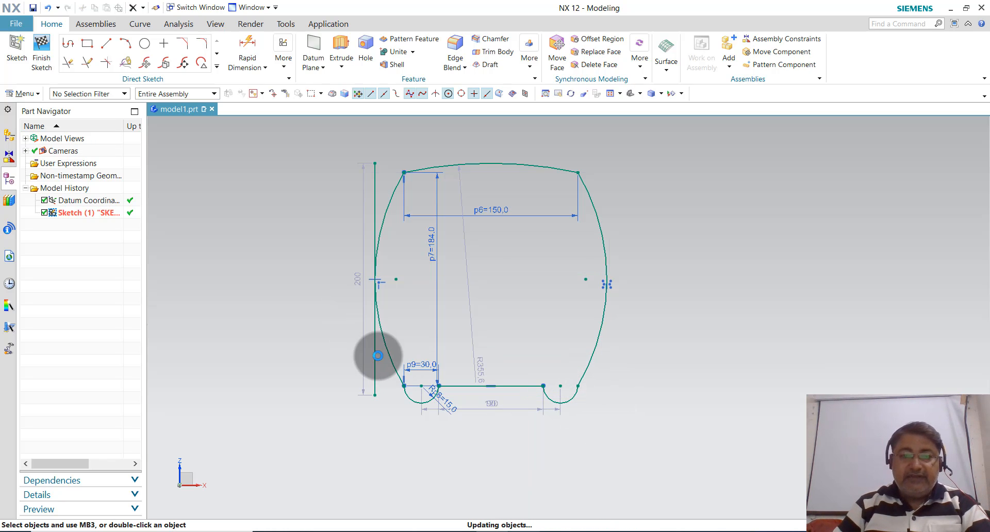
left_click(376, 356)
key("Delete")
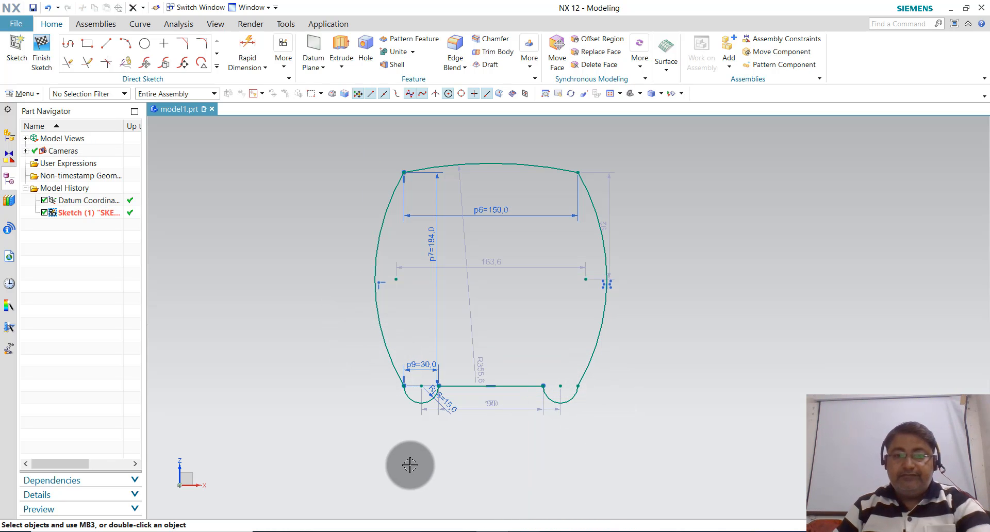
scroll(452, 185, "down", 2)
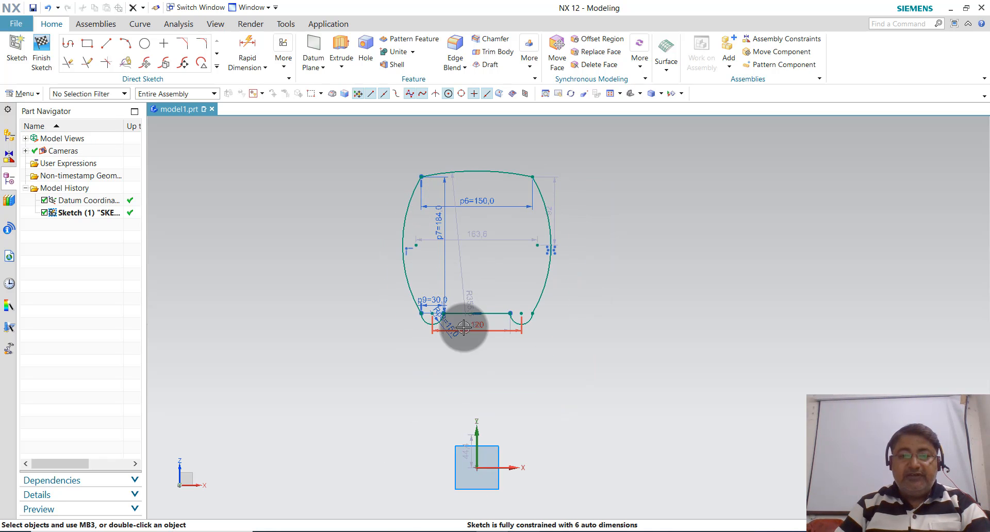
scroll(466, 266, "down", 1)
scroll(471, 429, "up", 2)
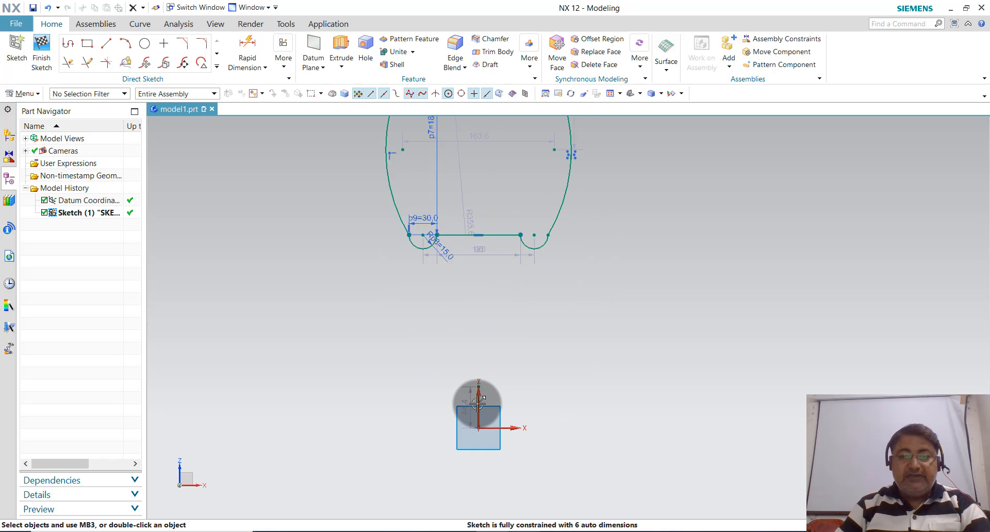
scroll(478, 413, "up", 4)
scroll(485, 382, "down", 5)
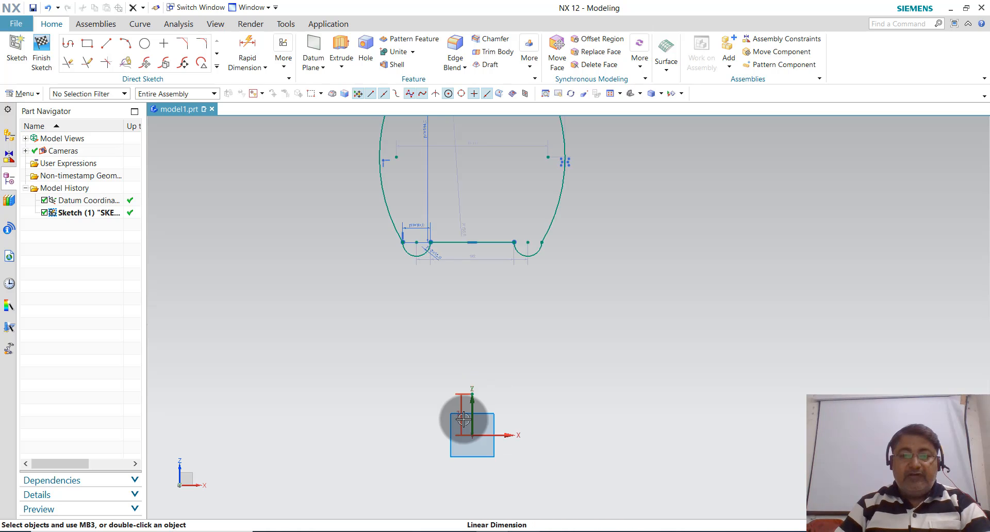
Finish the profile sketch and revolve it 360° about the X axis into a solid tyre body
left_click(36, 60)
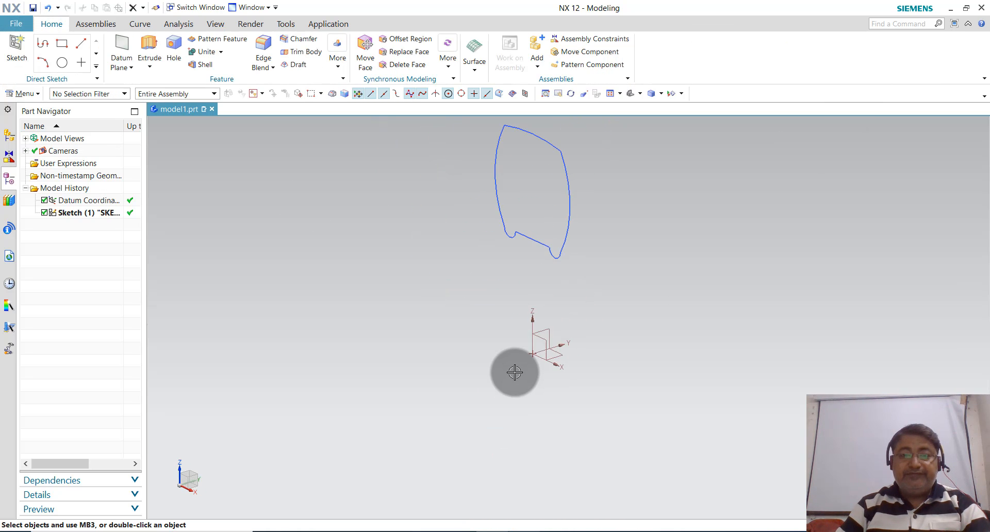
mouse_move(514, 373)
middle_mouse_down()
mouse_move(572, 331)
mouse_move(617, 255)
middle_mouse_up()
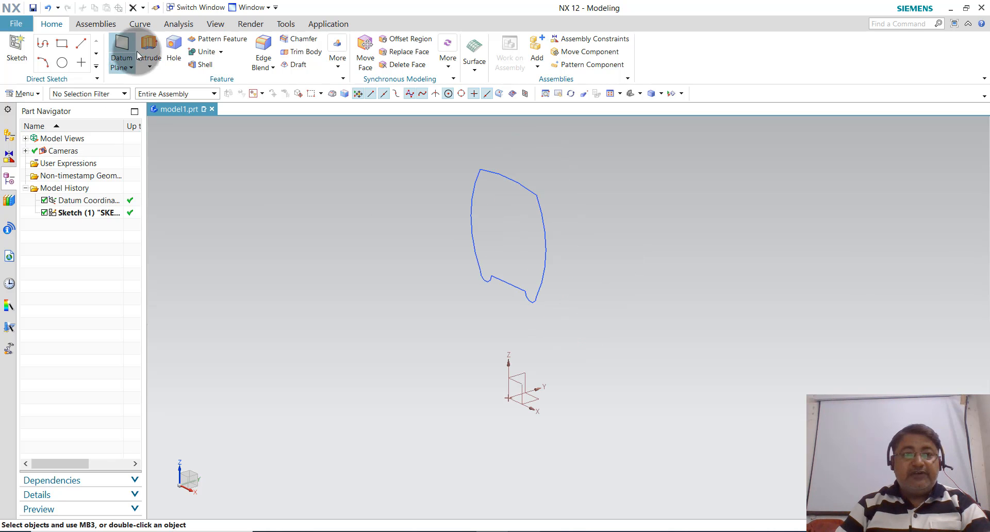
left_click(146, 60)
left_click(165, 92)
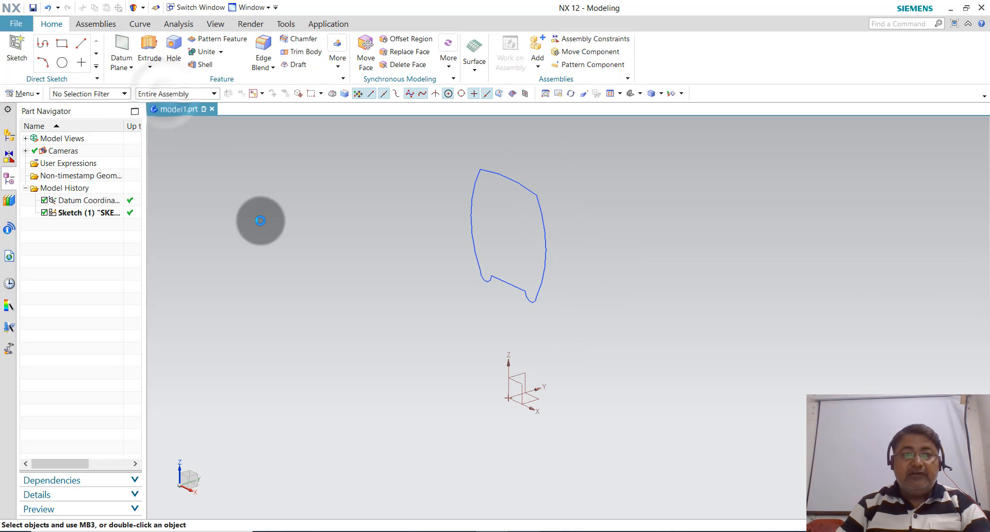
left_click(509, 177)
left_click(205, 225)
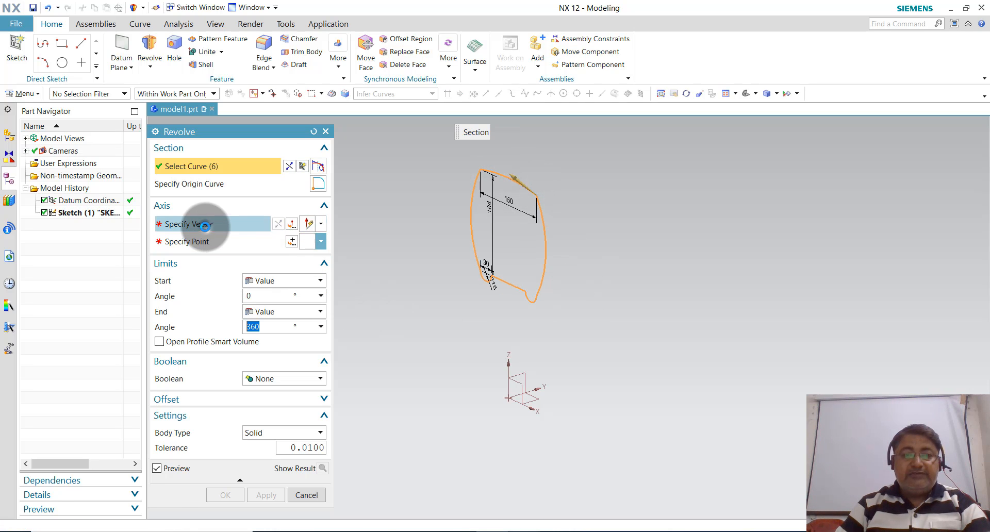
left_click(534, 408)
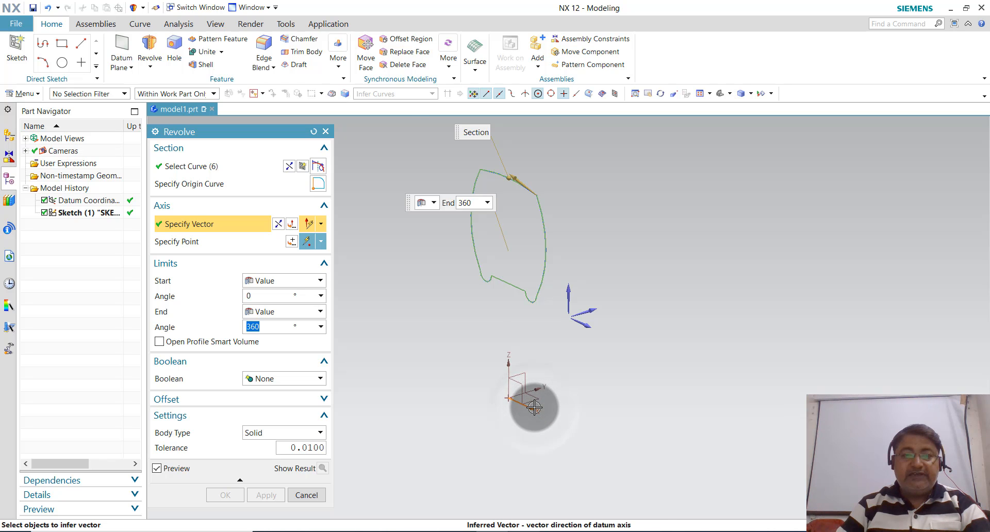
scroll(535, 295, "down", 1)
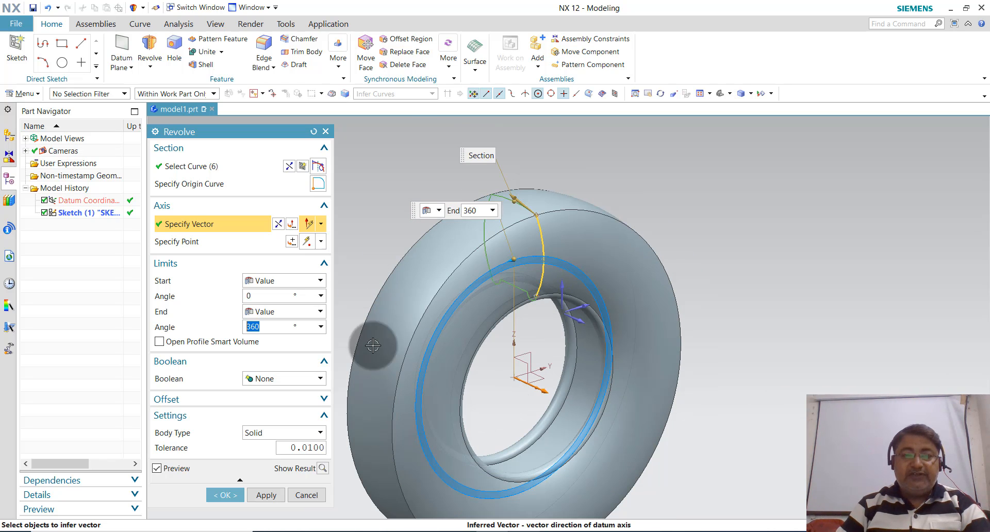
scroll(382, 246, "down", 1)
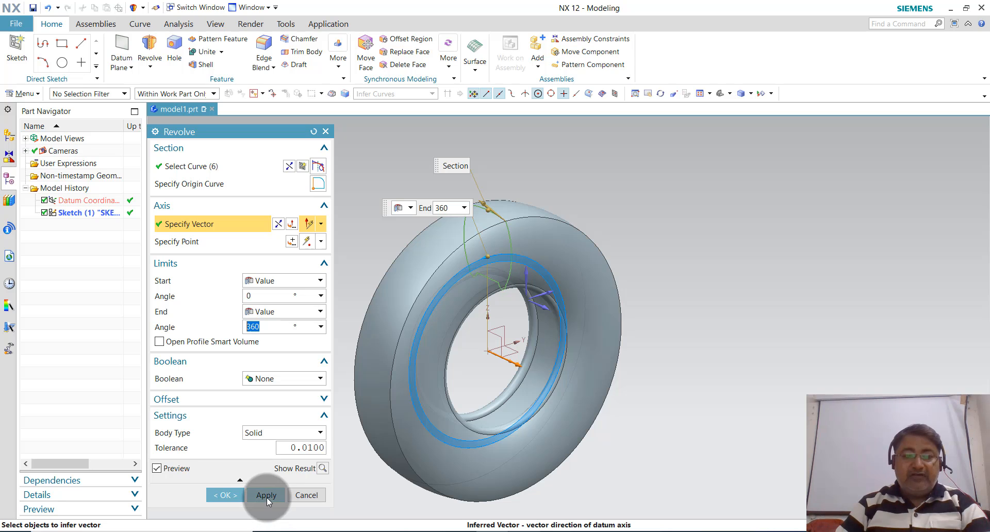
left_click(227, 496)
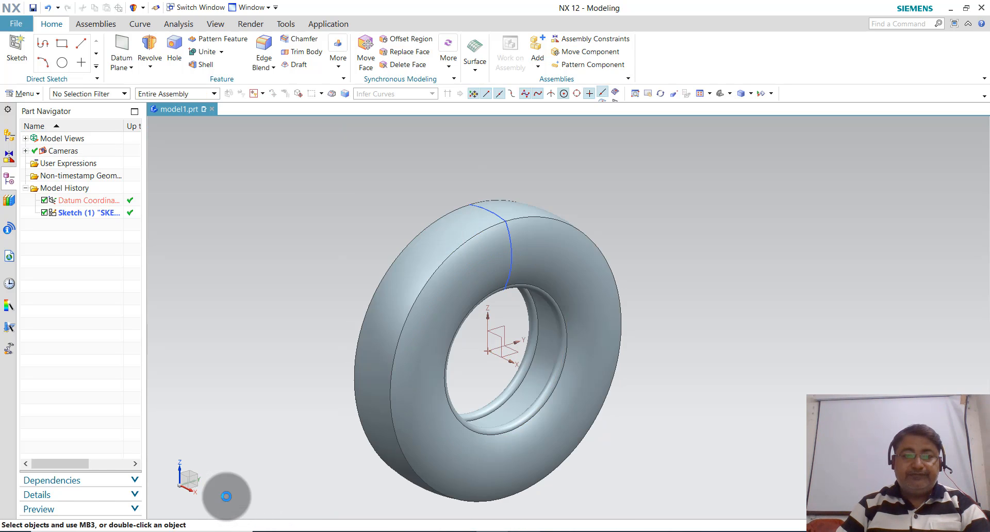
left_click(554, 265)
scroll(726, 252, "down", 2)
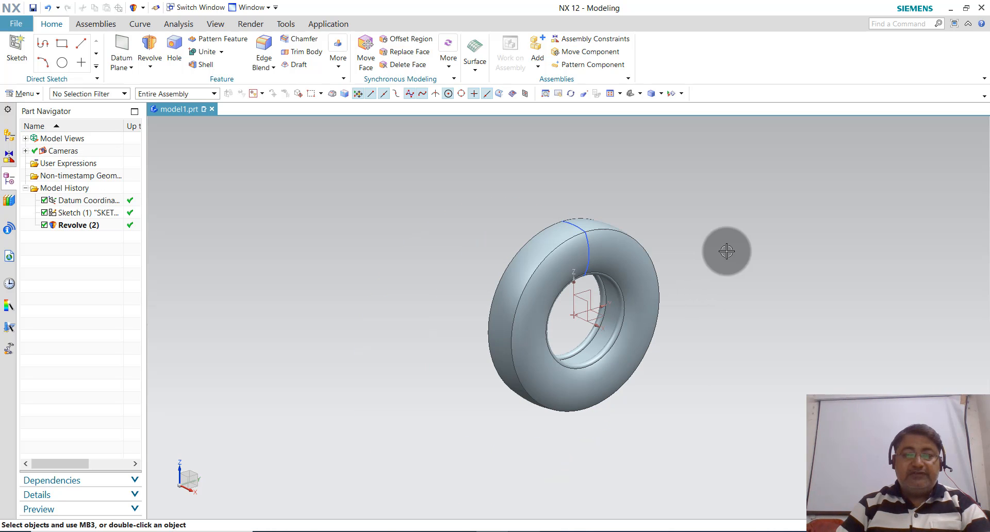
Create a new sketch on the XZ datum plane through the centre of the tyre
middle_click_drag(704, 325, 666, 338)
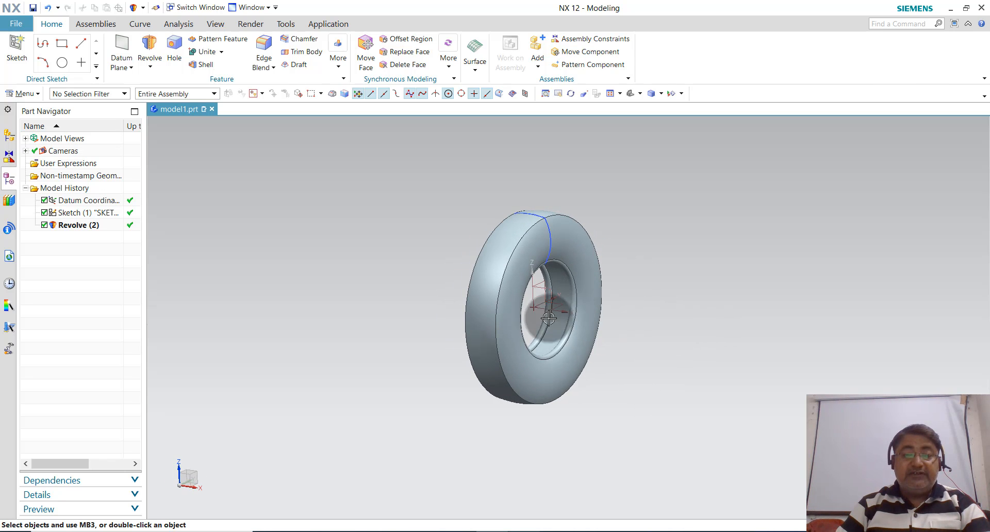
scroll(559, 305, "up", 3)
scroll(701, 303, "down", 3)
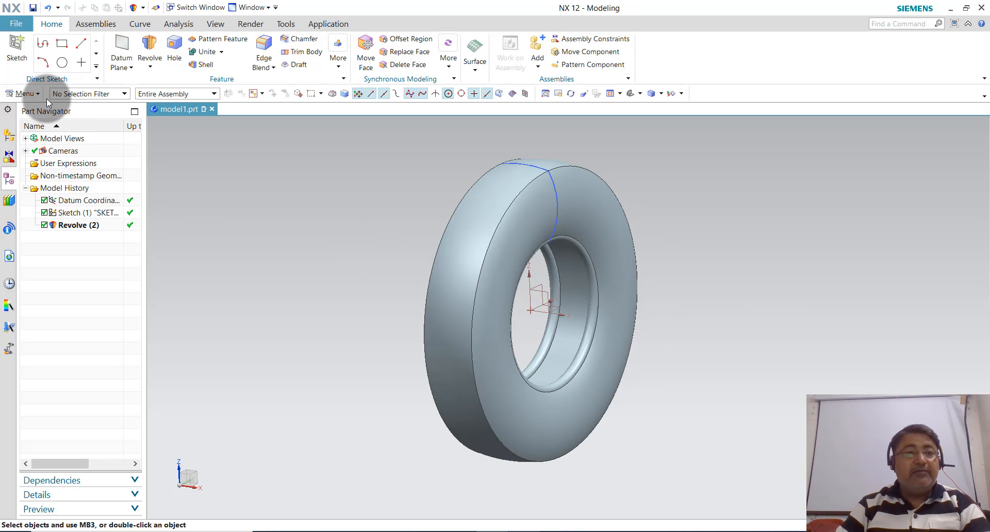
left_click(16, 48)
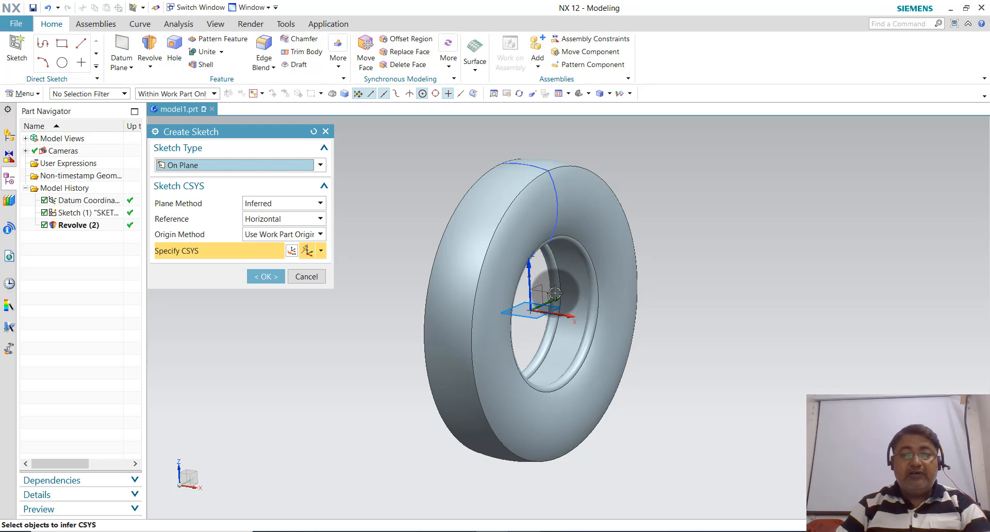
left_click(542, 297)
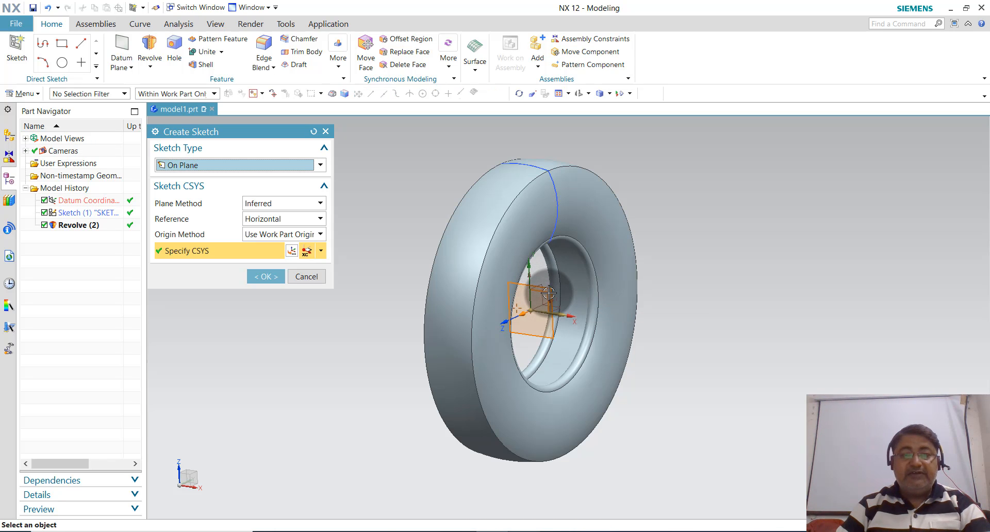
left_click(261, 276)
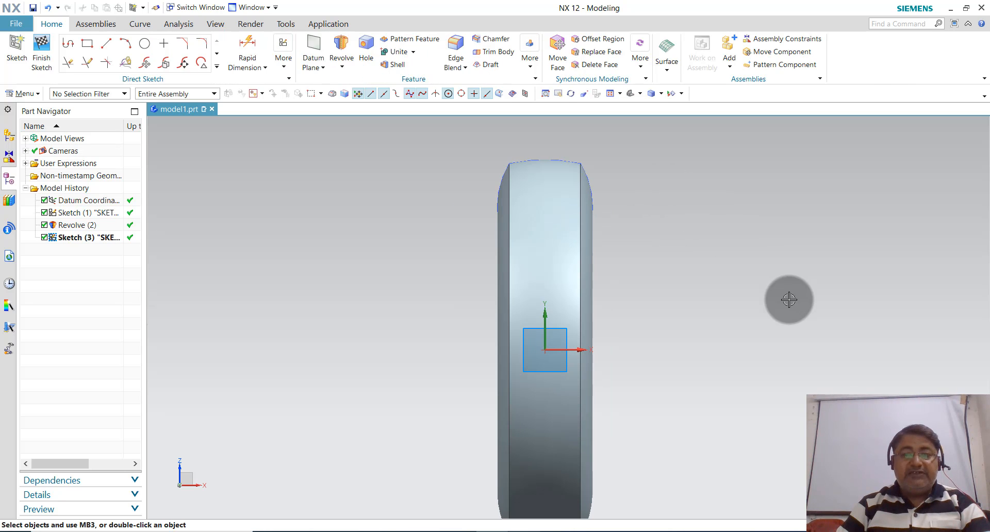
Draw a horizontal line about 240 mm long across the tyre's full width, just below the crown
left_click(68, 44)
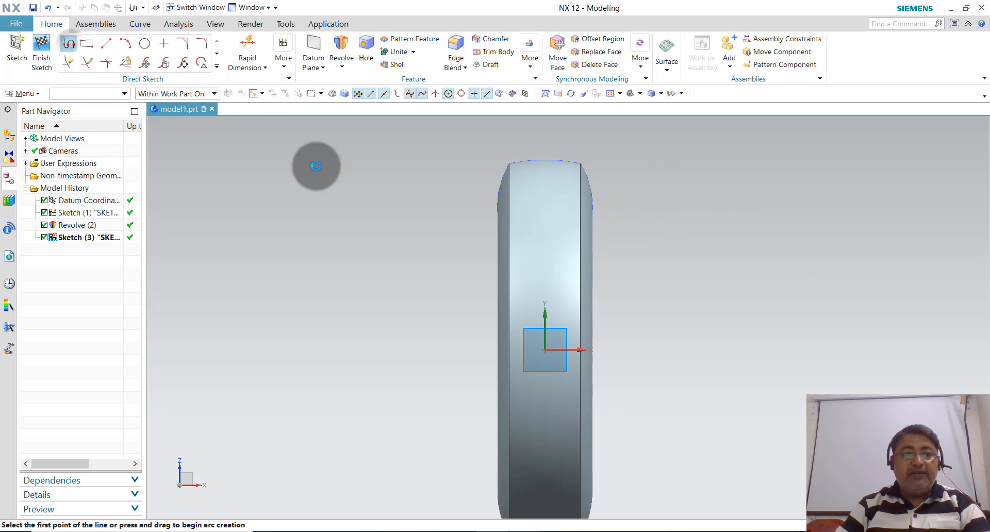
left_click(490, 181)
left_click(605, 182)
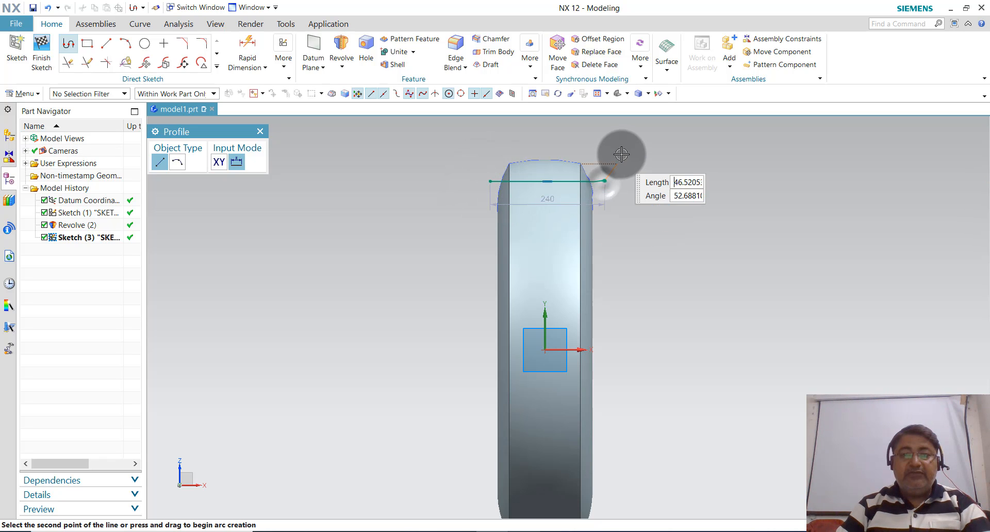
key("Escape")
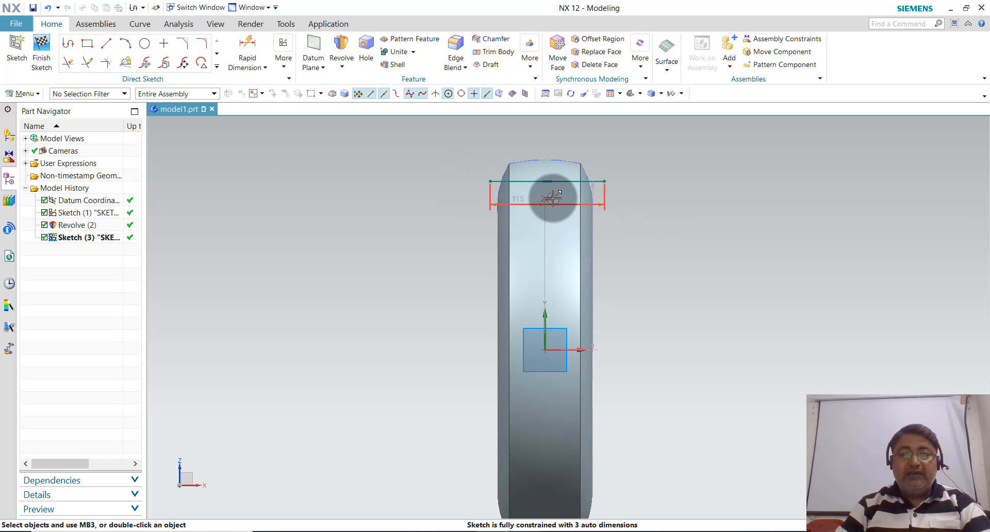
Set the horizontal line's length to 225 mm
double_click(553, 198)
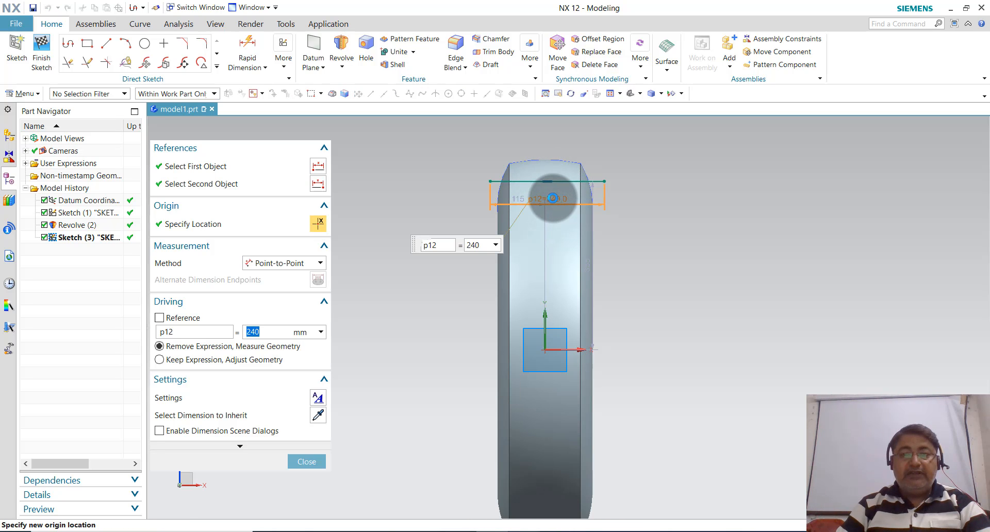
type("225")
key("Return")
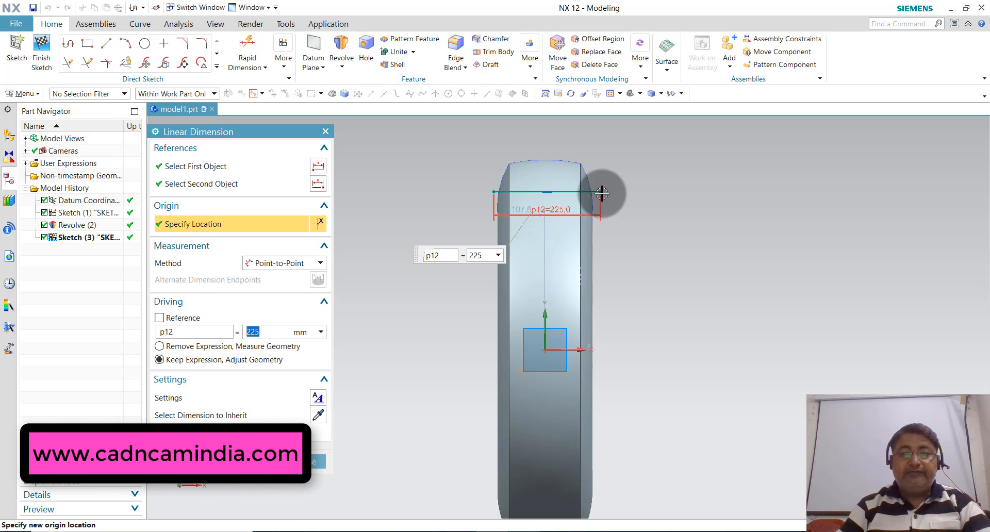
middle_click(648, 211)
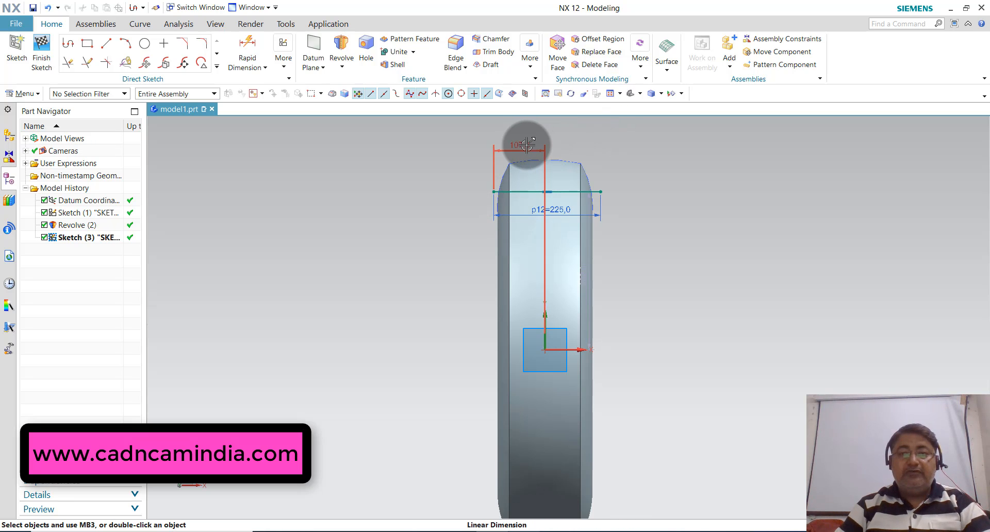
Centre the line by setting the distance from its left endpoint to the vertical axis to 225/2 mm
double_click(526, 146)
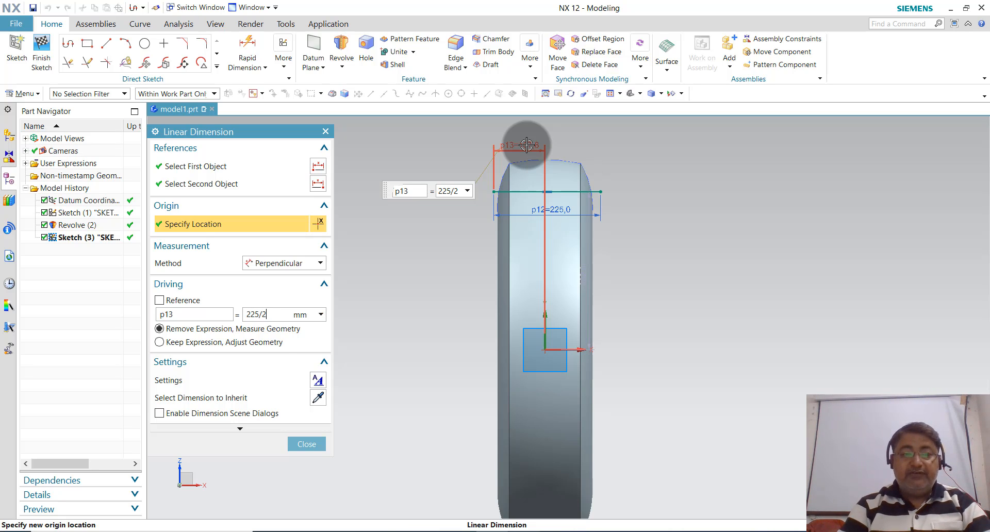
key("Return")
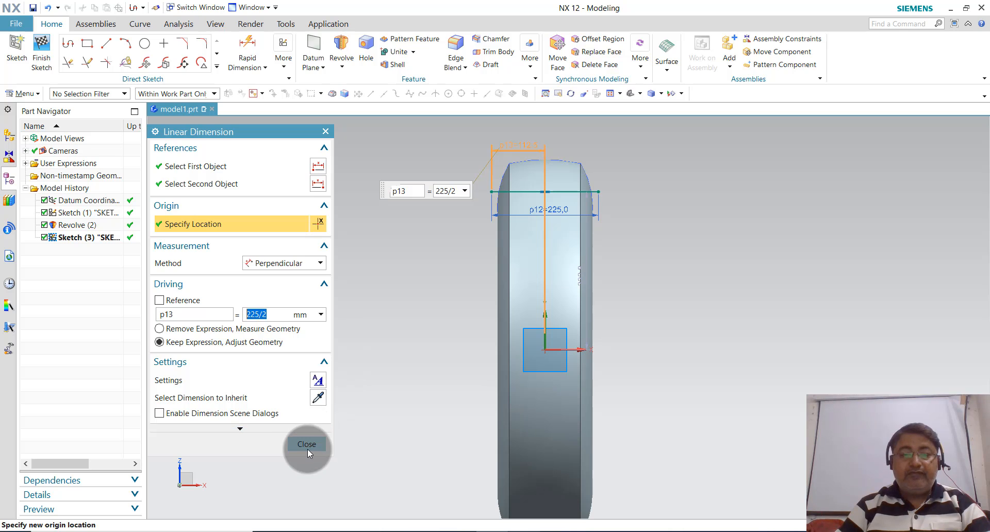
left_click(308, 446)
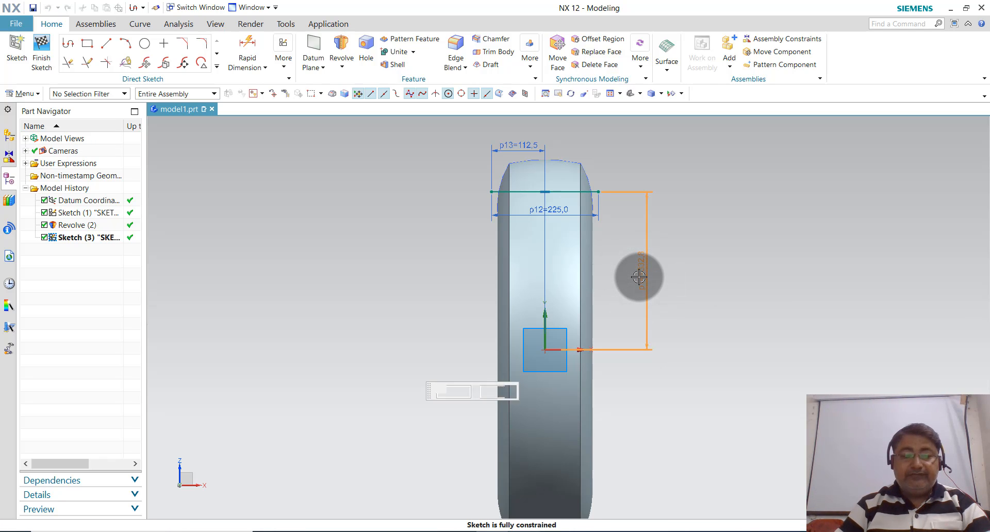
Set the line's vertical distance from the horizontal axis to 360 mm
left_click(639, 278)
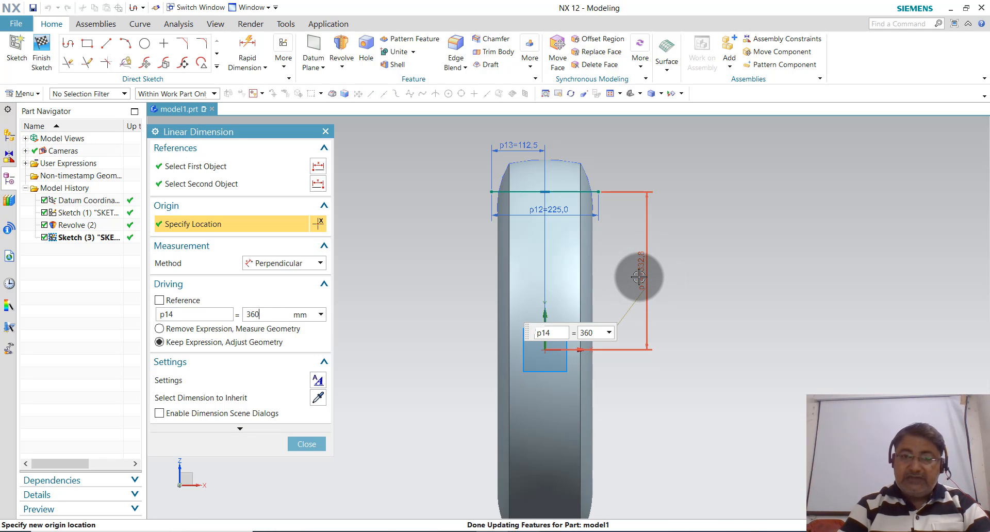
type("360")
key("Return")
left_click(295, 447)
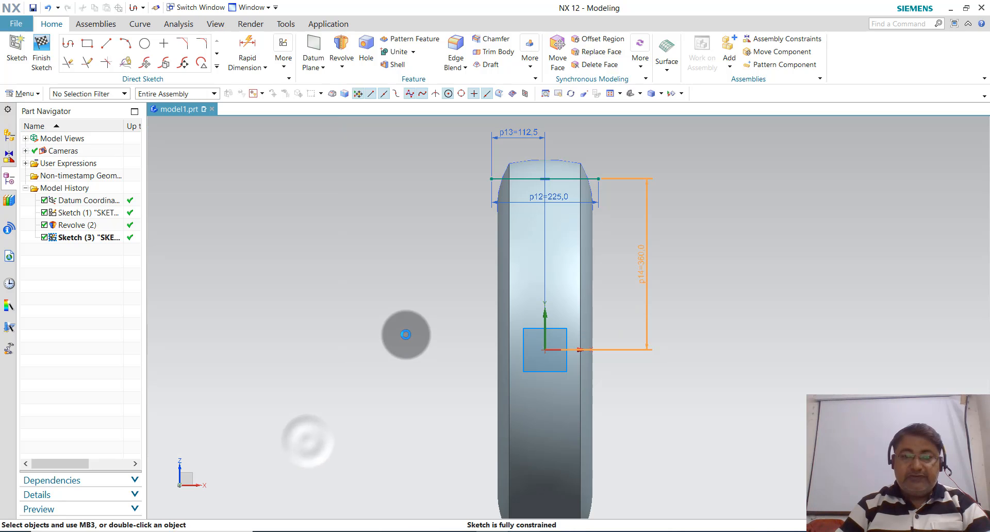
Draw a three-point arc of 290 mm radius between the line's two endpoints, bulging towards the crown
left_click(126, 45)
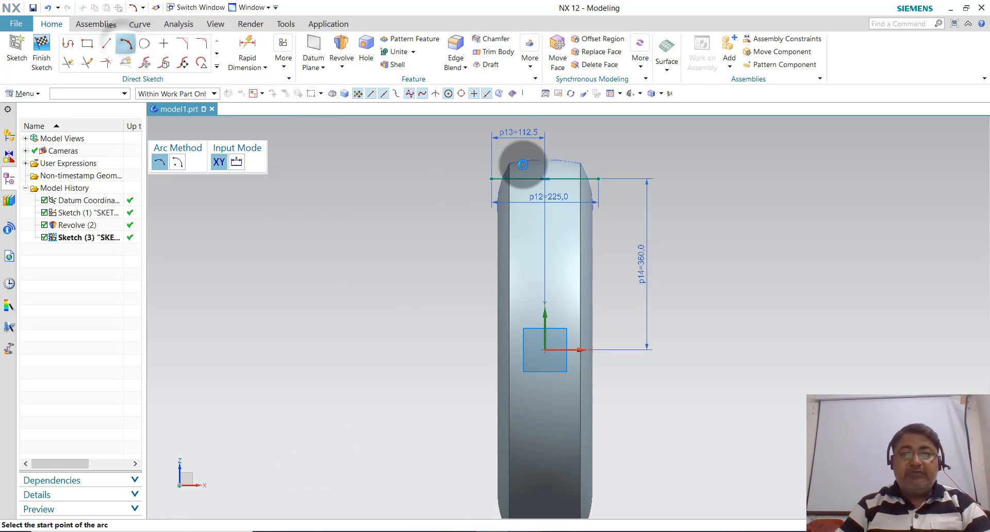
scroll(593, 151, "up", 3)
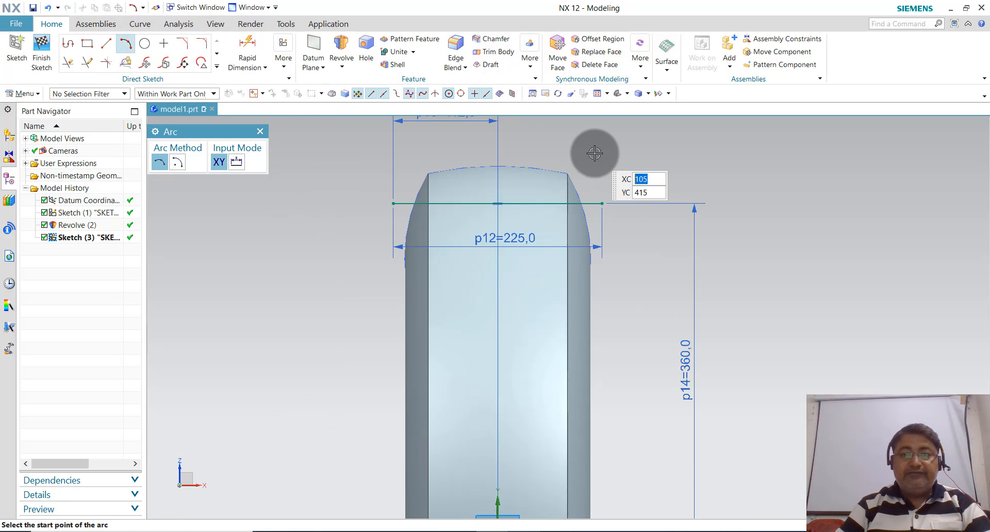
left_click(394, 203)
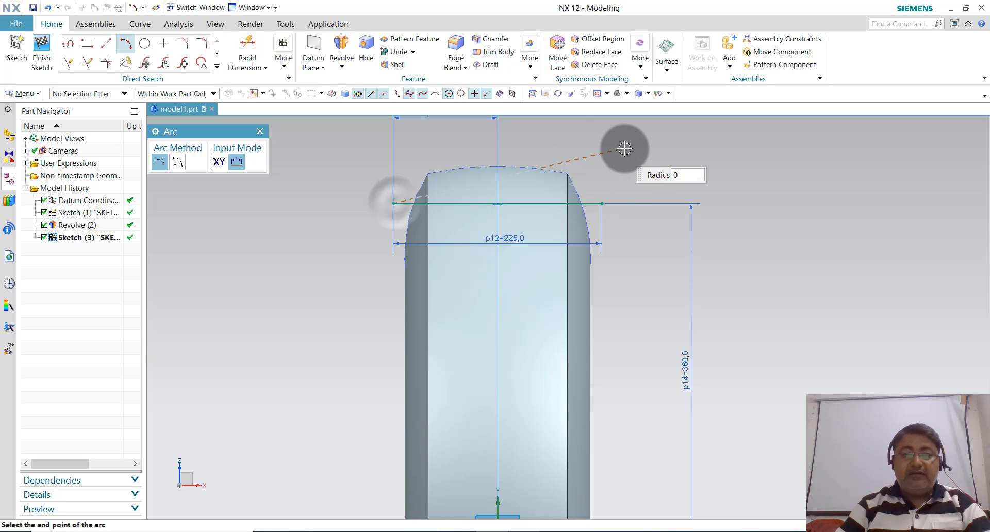
left_click(602, 203)
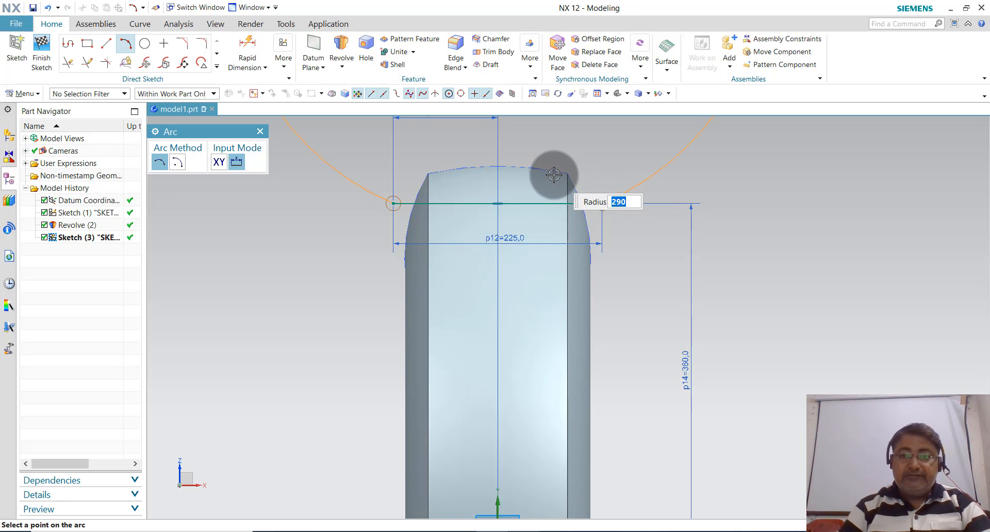
left_click(537, 189)
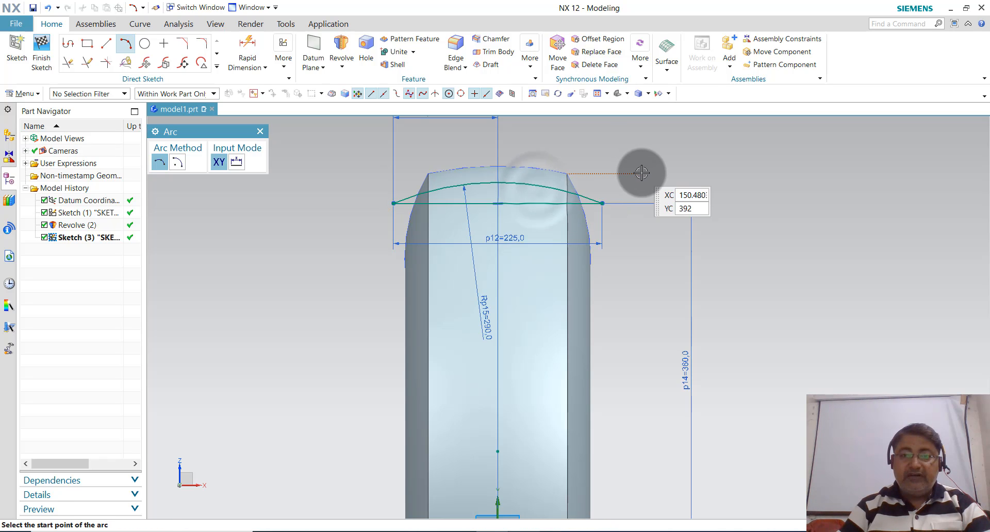
key("Escape")
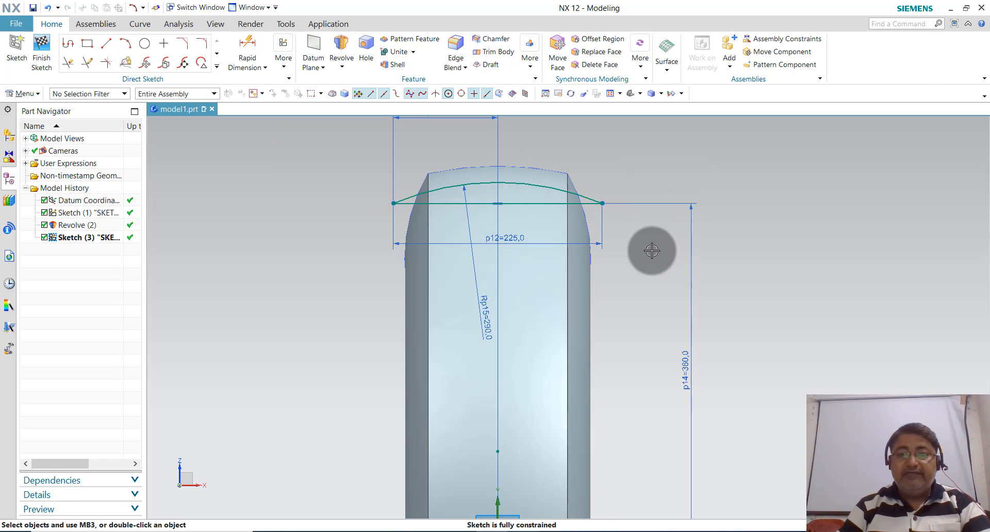
Delete the 225 mm horizontal line, keeping only the arc, then finish the sketch and select it
left_click(580, 202)
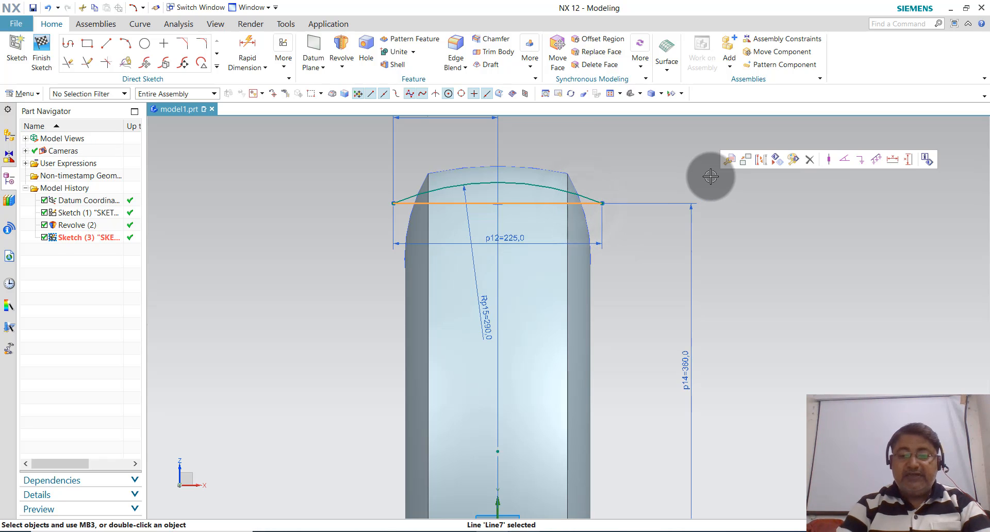
key("Delete")
scroll(645, 188, "down", 3)
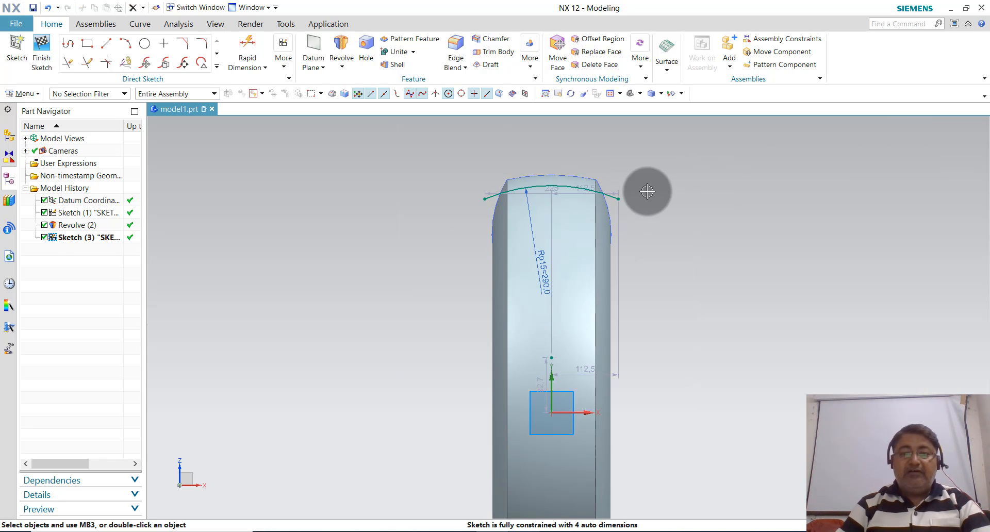
left_click(52, 65)
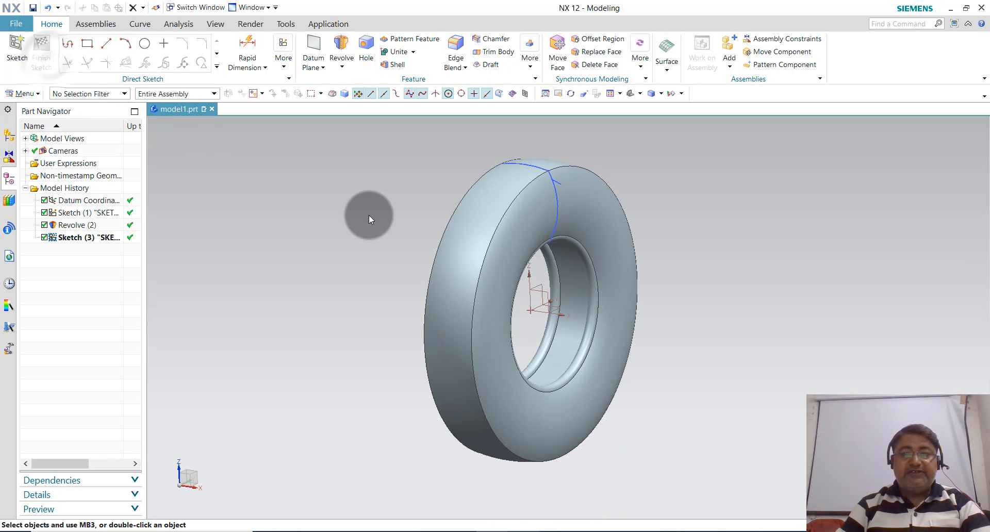
left_click(72, 241)
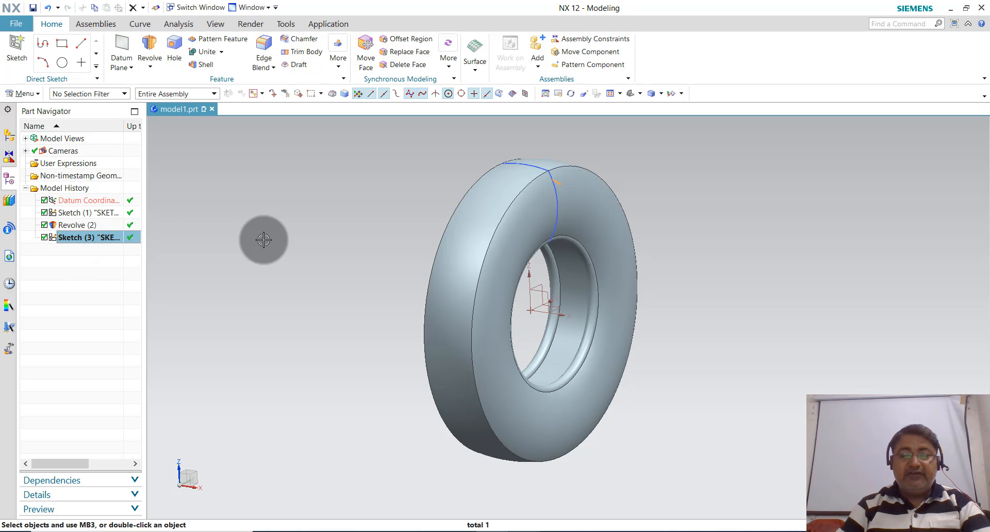
Revolve the arc sketch 360° about the datum X axis as a sheet body, with no Boolean
left_click(149, 68)
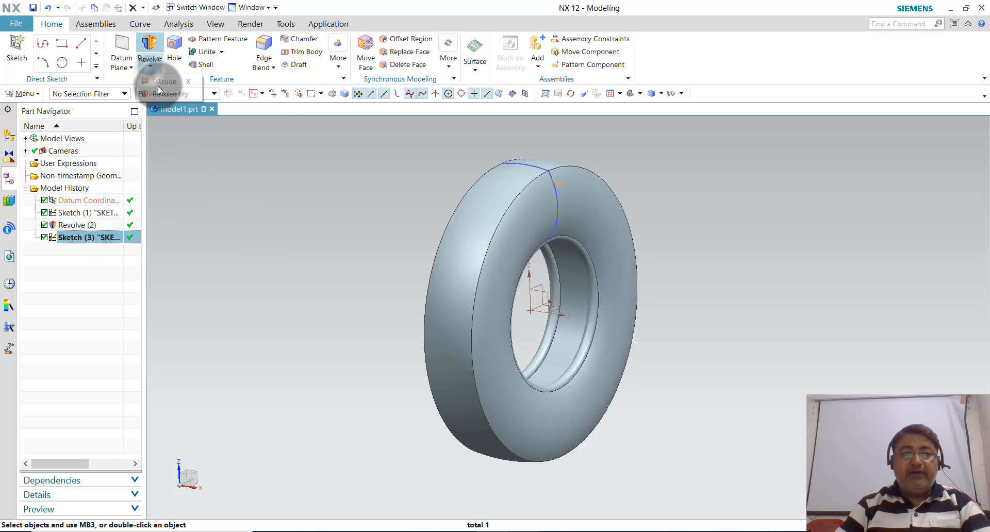
left_click(160, 94)
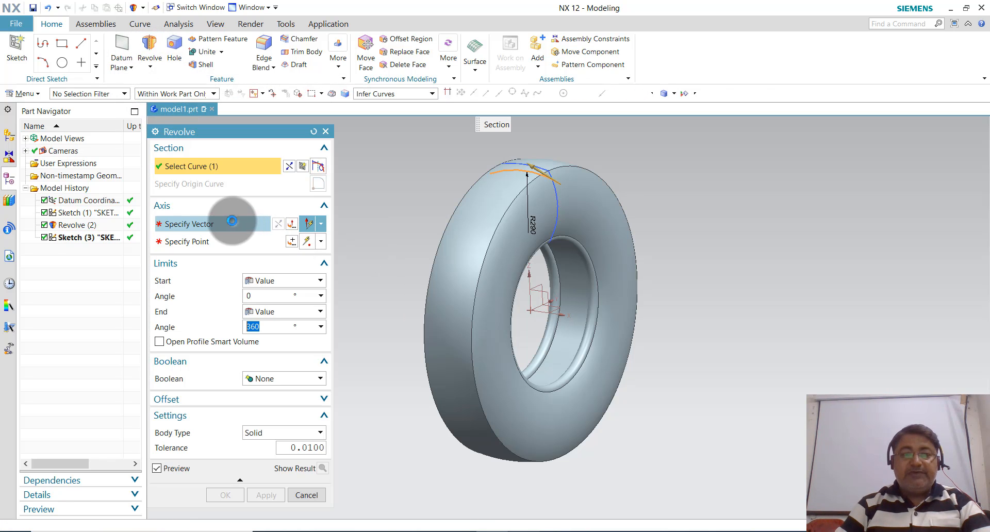
left_click(232, 224)
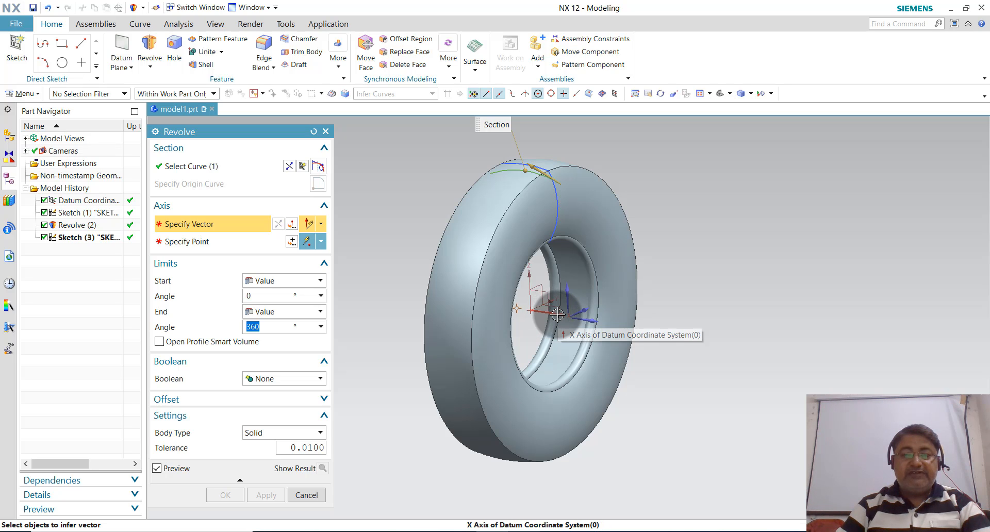
left_click(558, 313)
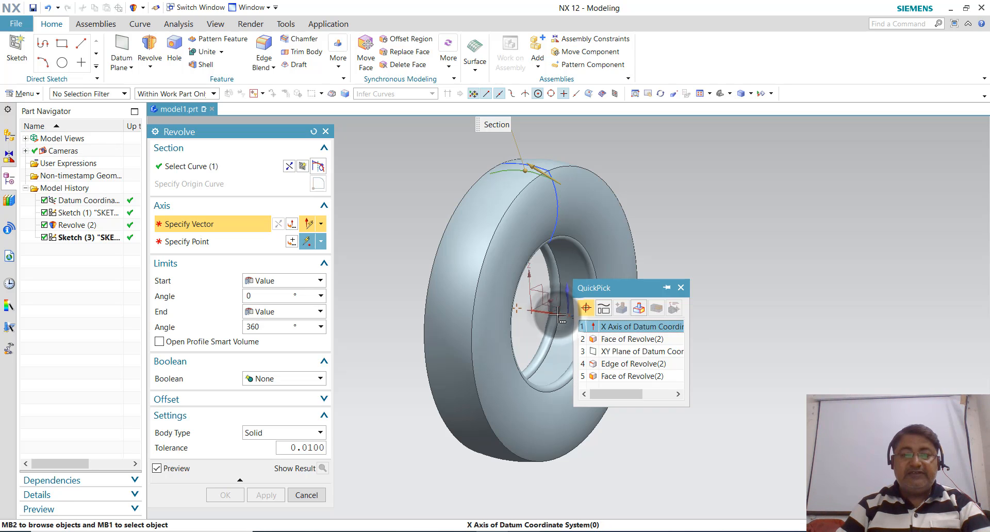
left_click(627, 324)
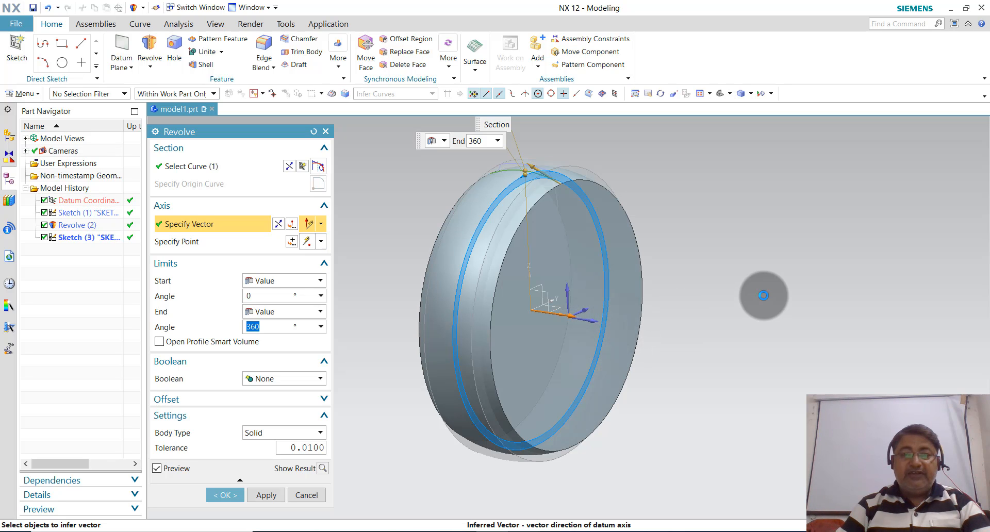
left_click(295, 436)
left_click(270, 456)
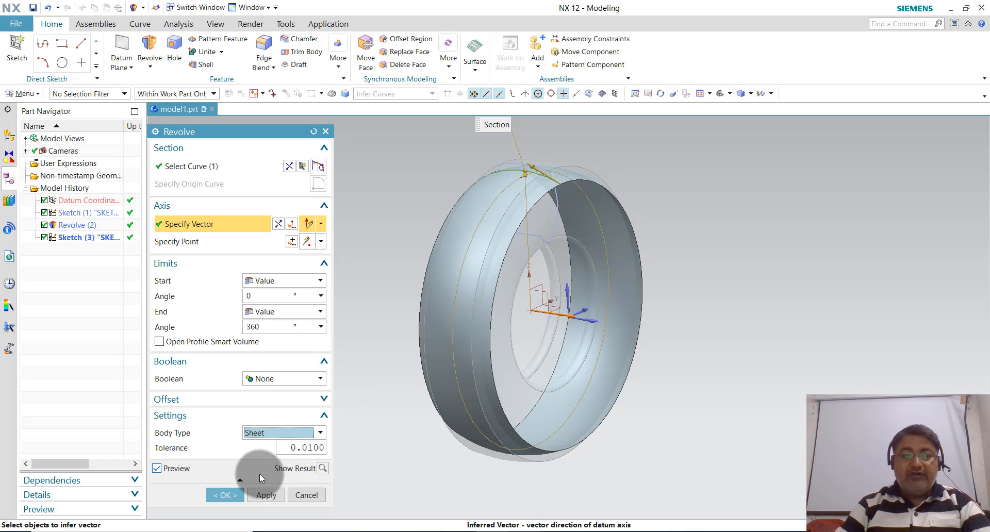
left_click(229, 494)
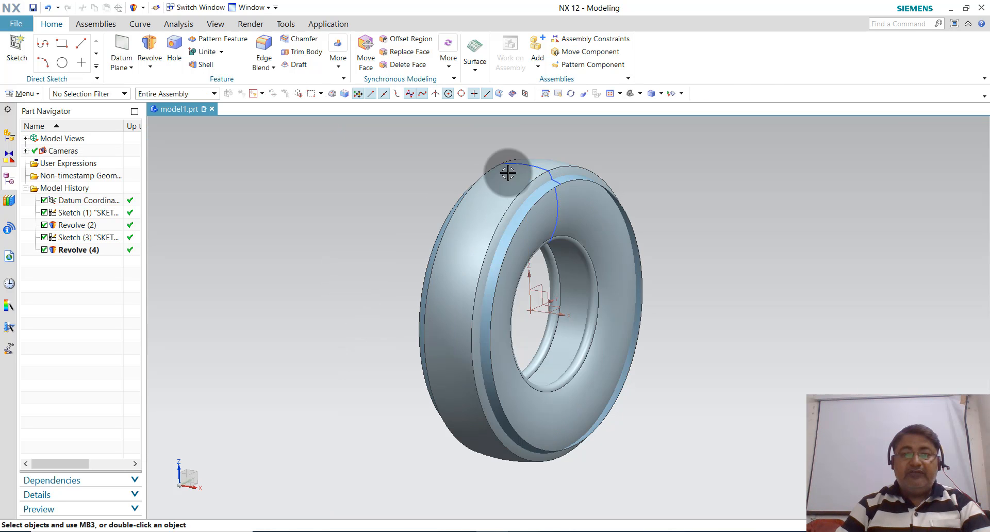
Create a datum plane offset 410 mm upward from the XY plane, above the tyre's crown
scroll(591, 130, "up", 2)
scroll(591, 130, "up", 1)
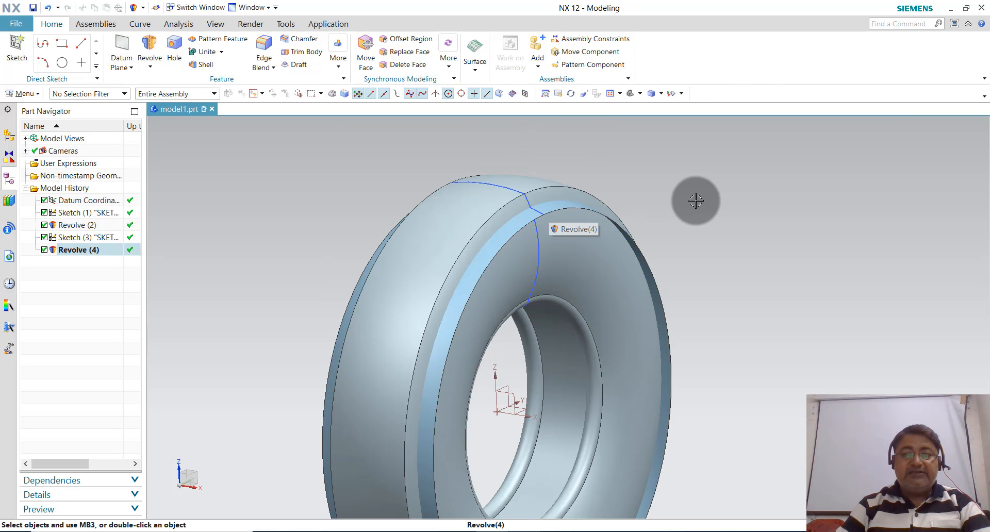
middle_click_drag(696, 199, 761, 208)
middle_click_drag(665, 195, 690, 193)
scroll(625, 203, "down", 2)
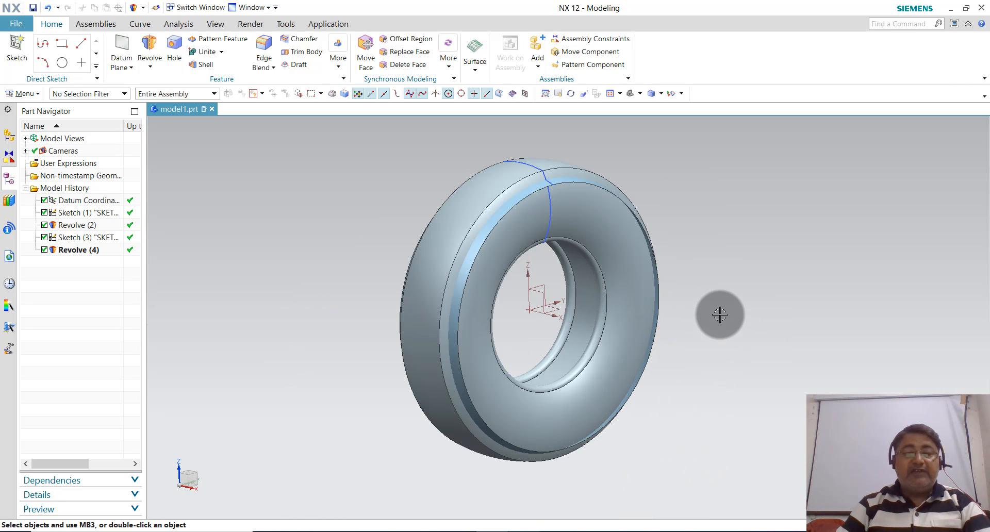
left_click(131, 69)
left_click(136, 80)
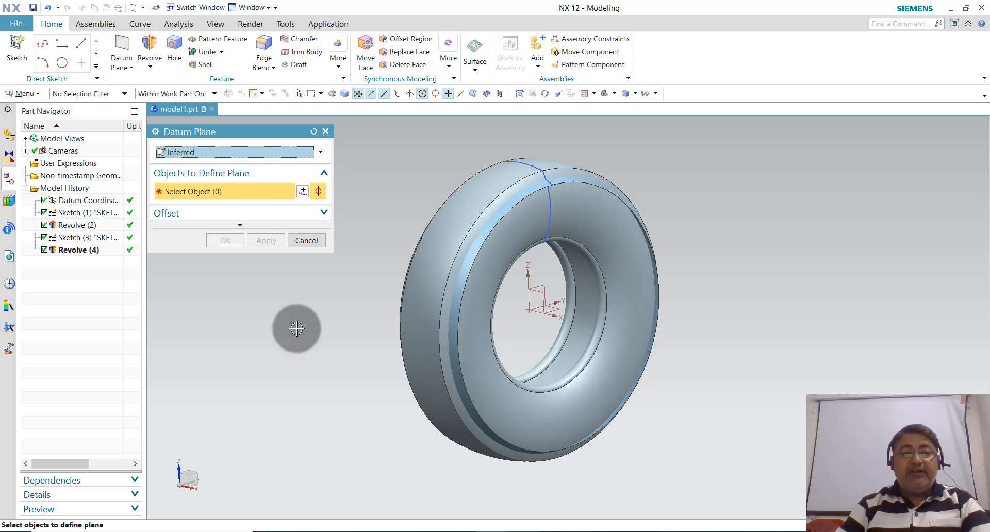
left_click(553, 308)
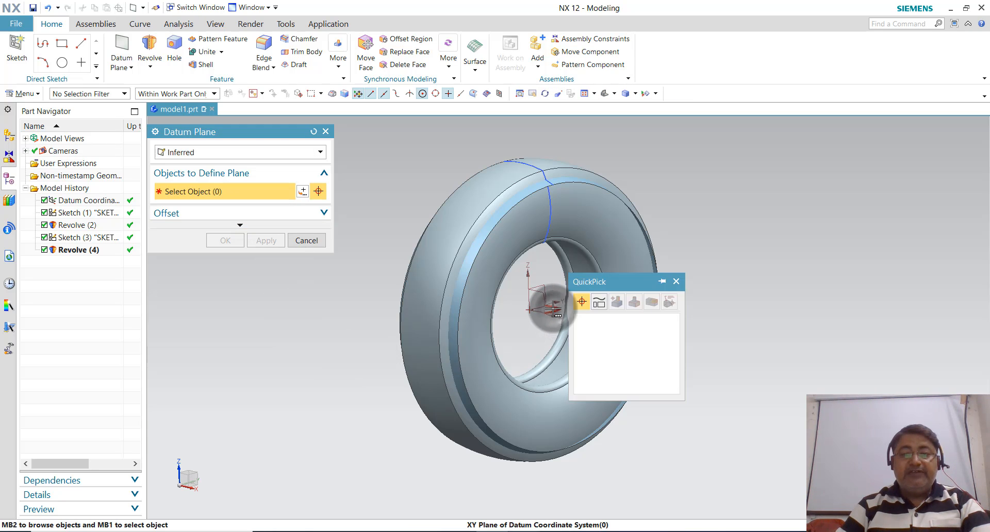
left_click(606, 322)
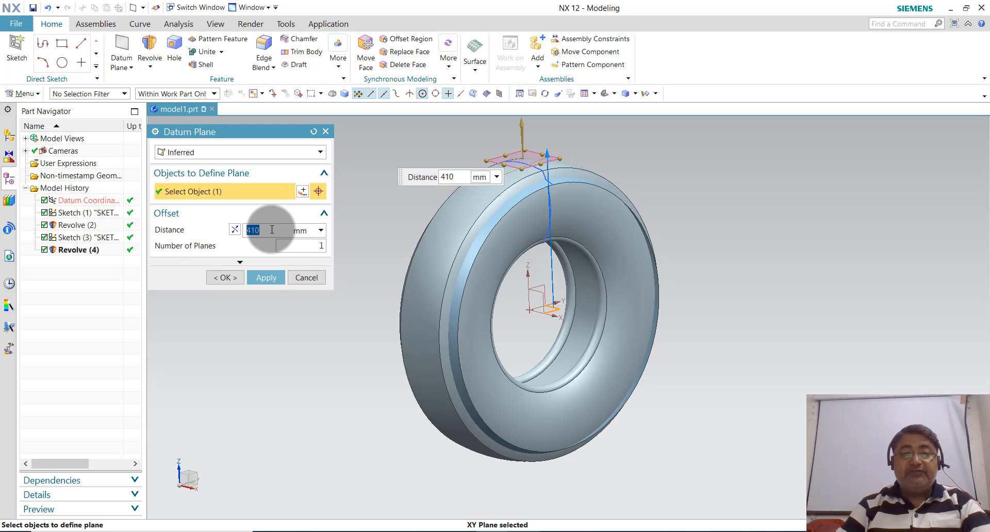
left_click(232, 279)
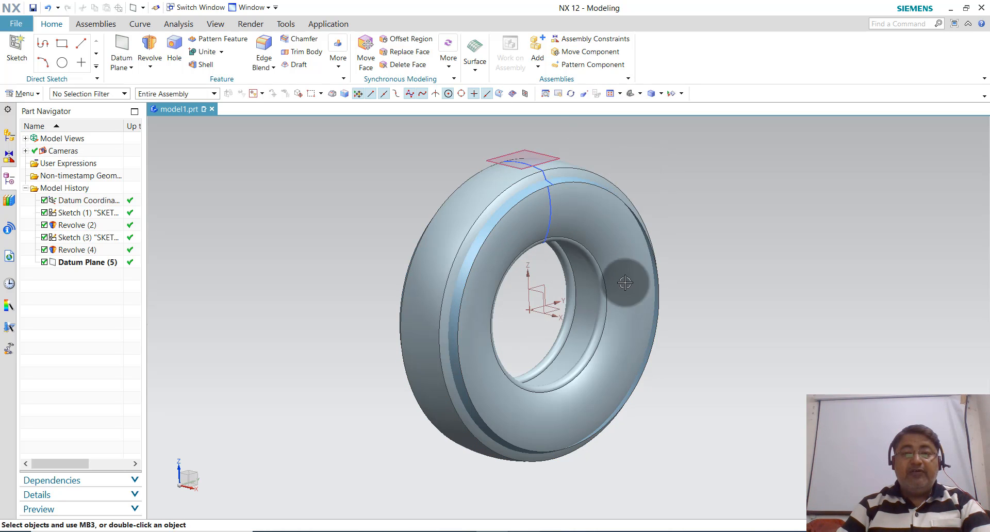
Start a new sketch on the offset datum plane above the tyre, using a horizontal reference
scroll(619, 314, "down", 2)
scroll(634, 238, "up", 2)
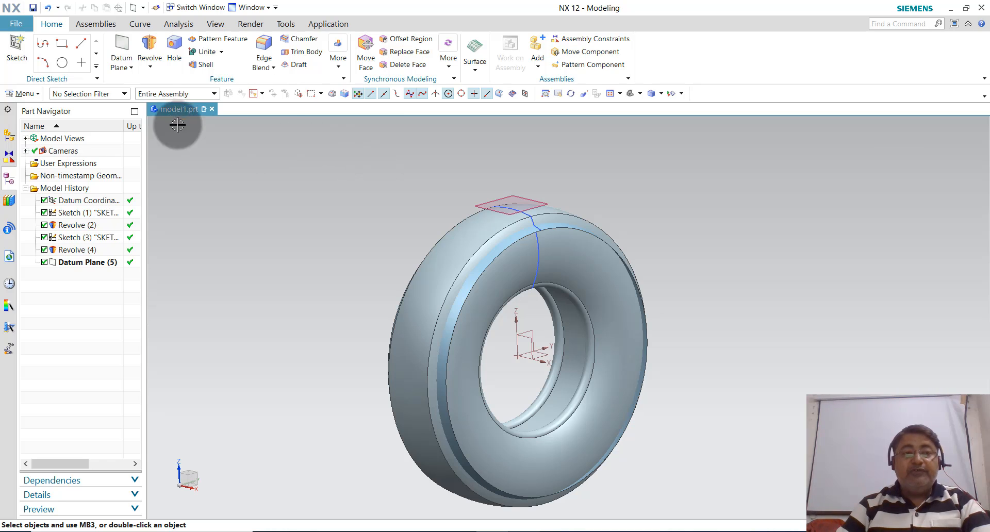
left_click(11, 56)
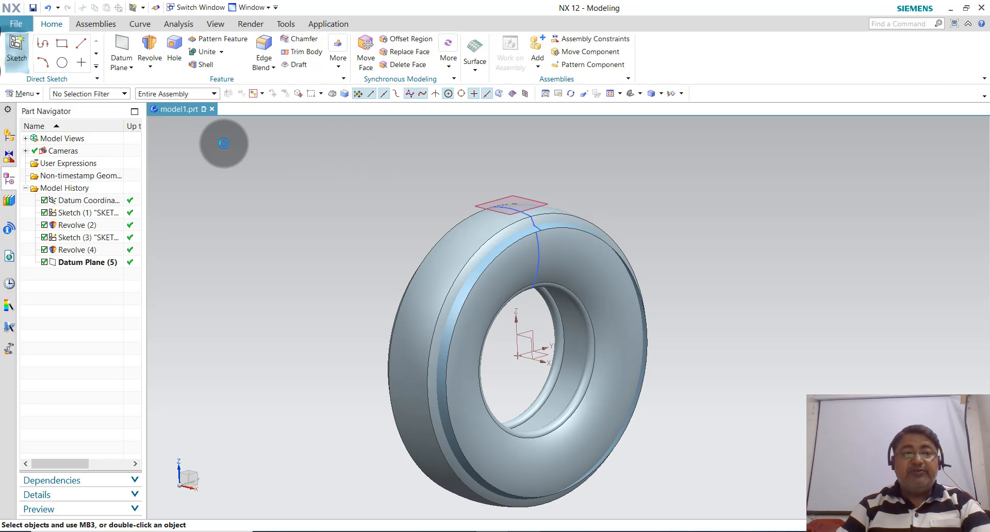
left_click(525, 200)
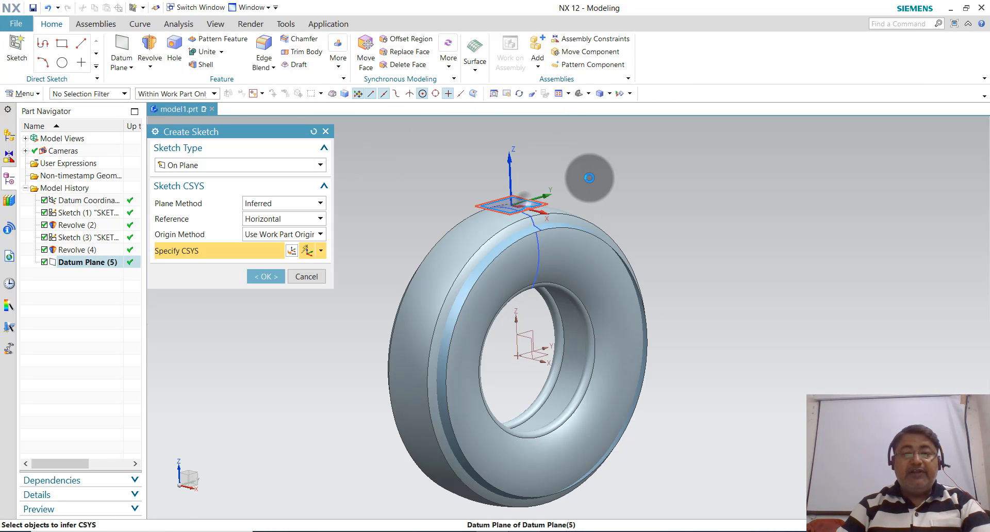
left_click(263, 277)
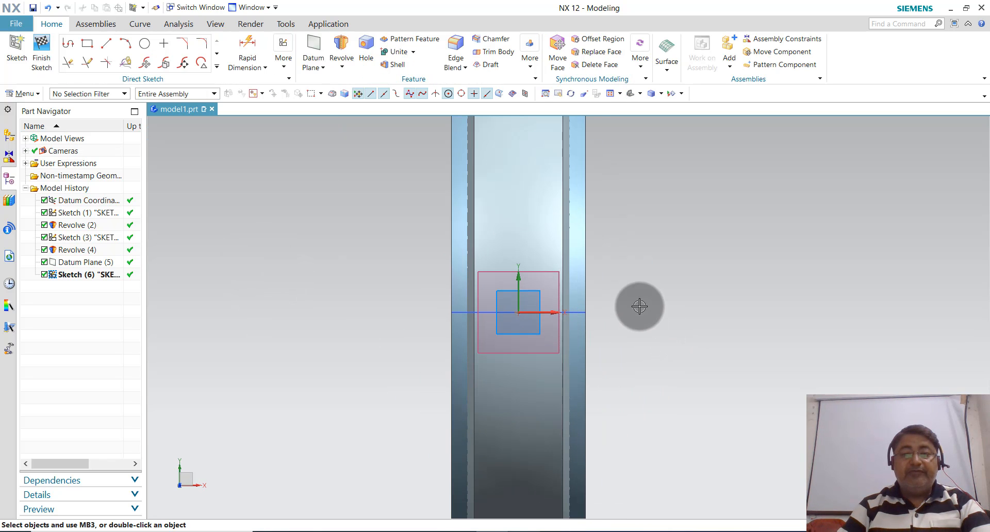
Draw a 50 mm line at 45°, starting on the horizontal axis about 49 mm left of the origin
left_click(69, 46)
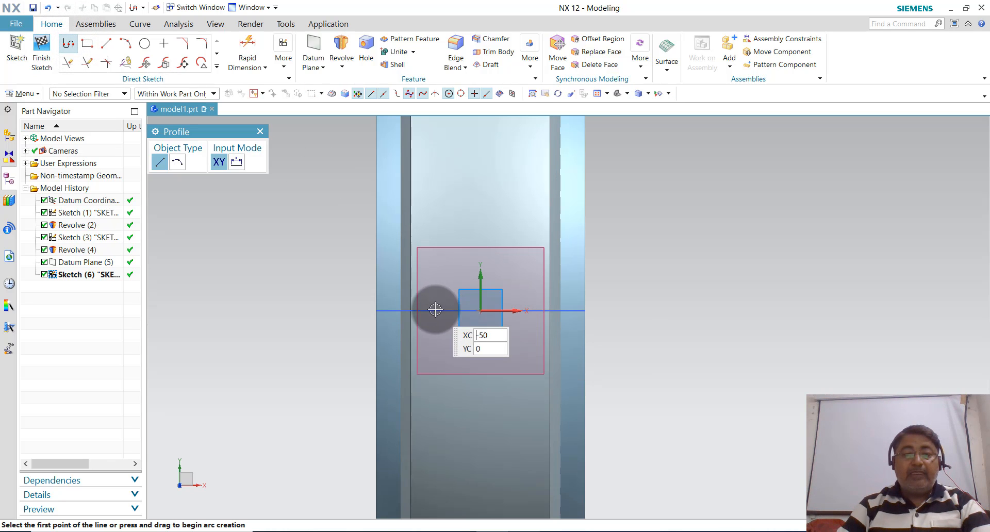
left_click(435, 310)
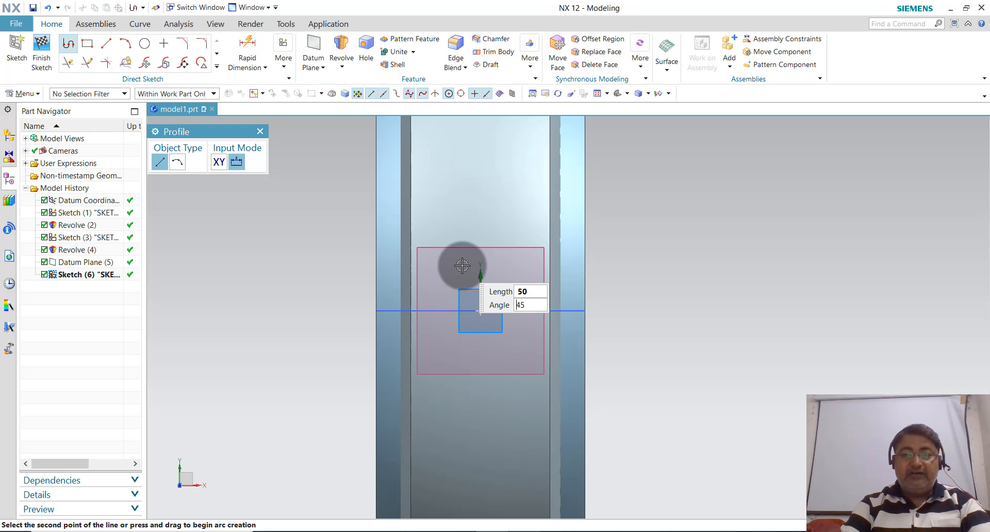
left_click(462, 266)
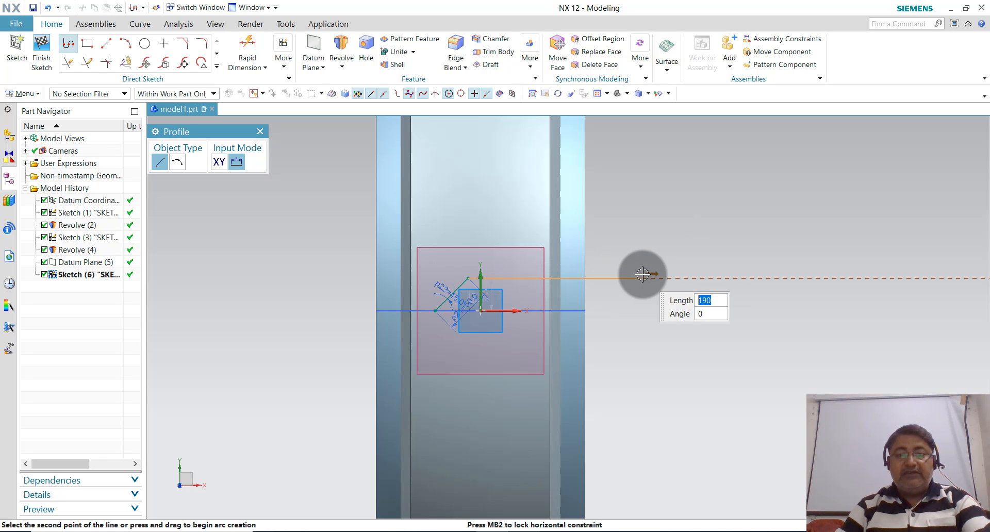
key("Escape")
scroll(513, 299, "up", 5)
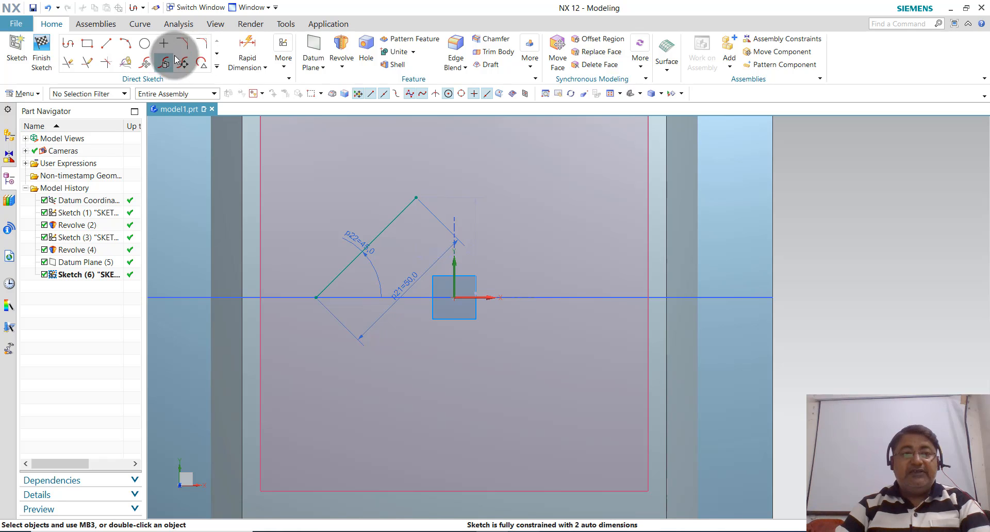
Dimension the horizontal distance from the inclined line's lower endpoint to the sketch origin and set it to 50 mm
left_click(248, 49)
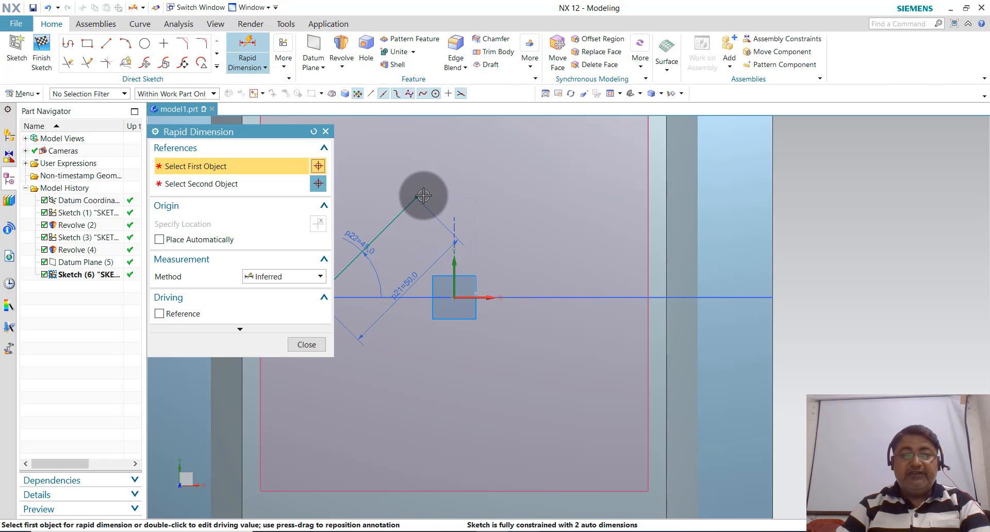
scroll(526, 264, "down", 1)
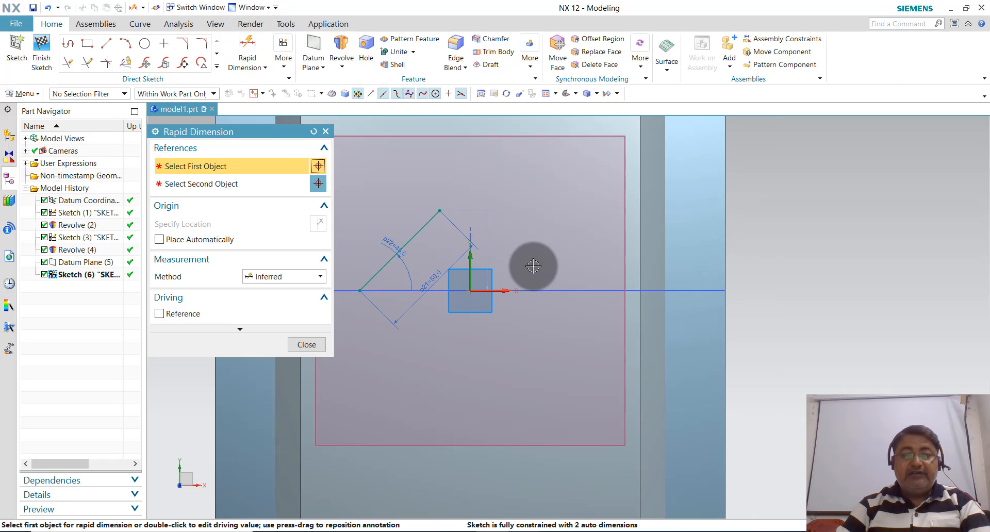
left_click(360, 291)
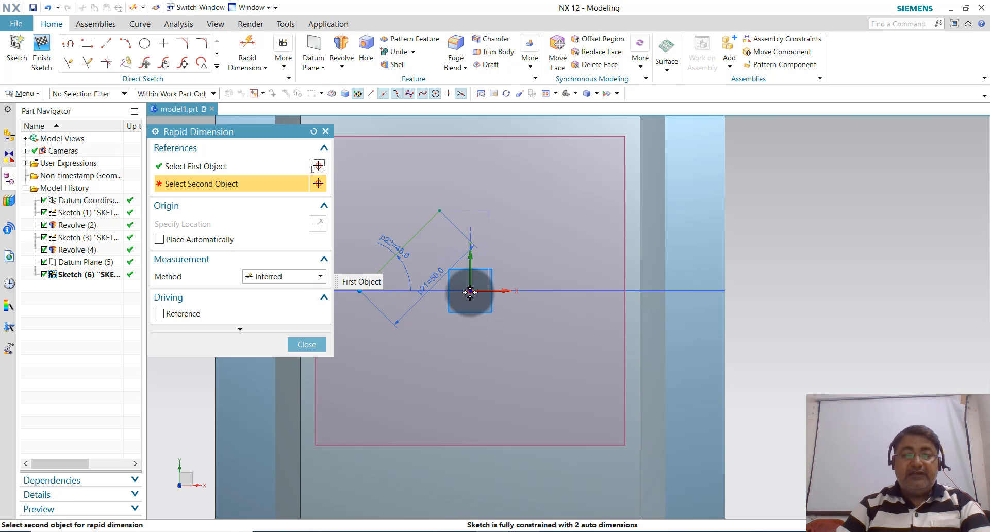
left_click(470, 292)
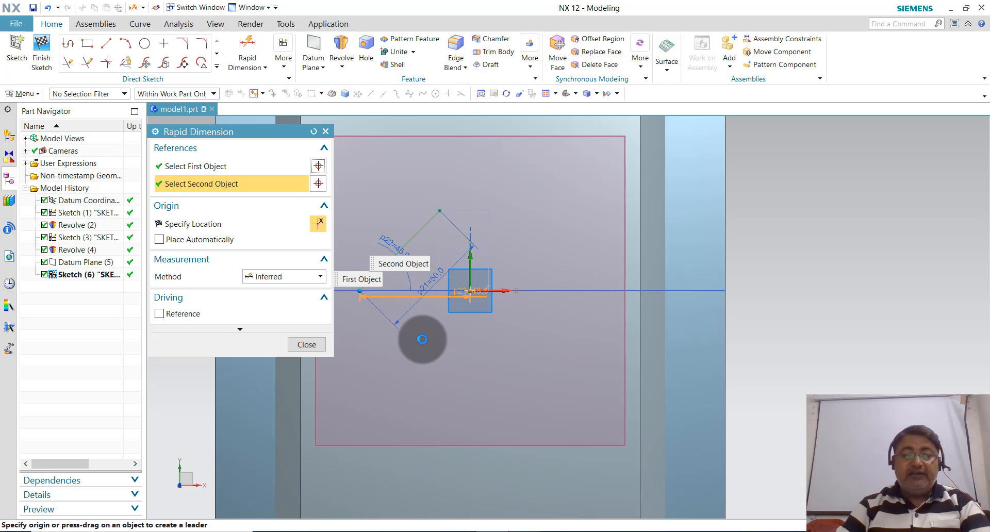
left_click(488, 339)
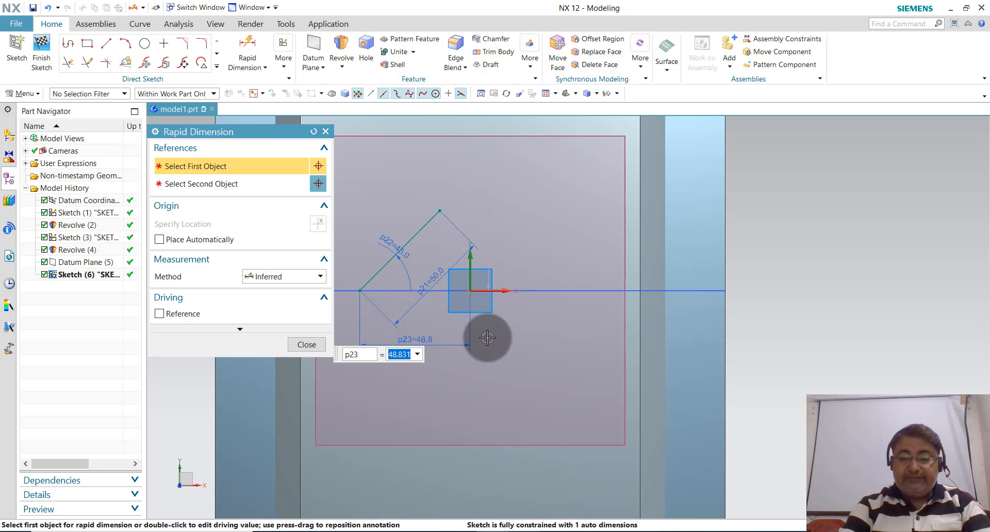
type("50")
key("Return")
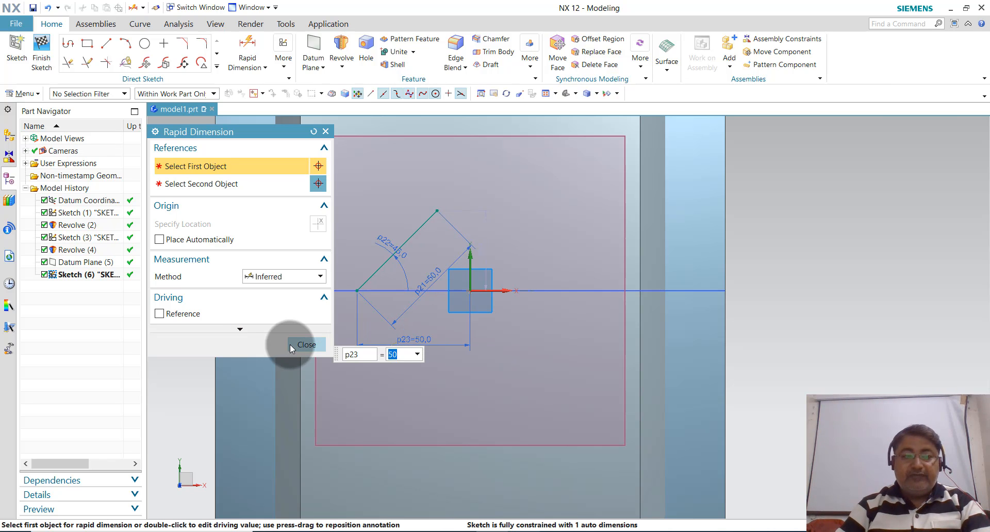
left_click(67, 48)
scroll(541, 249, "up", 1)
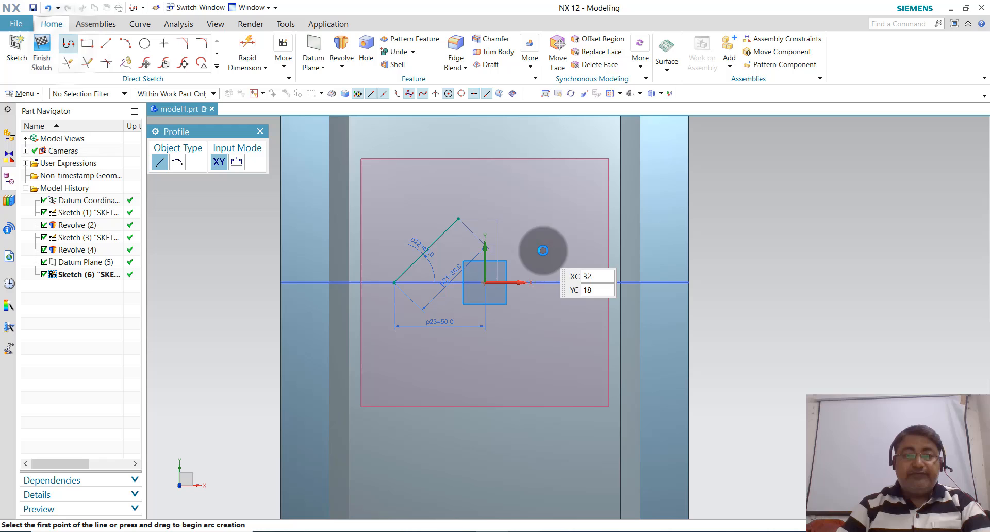
left_click(395, 283)
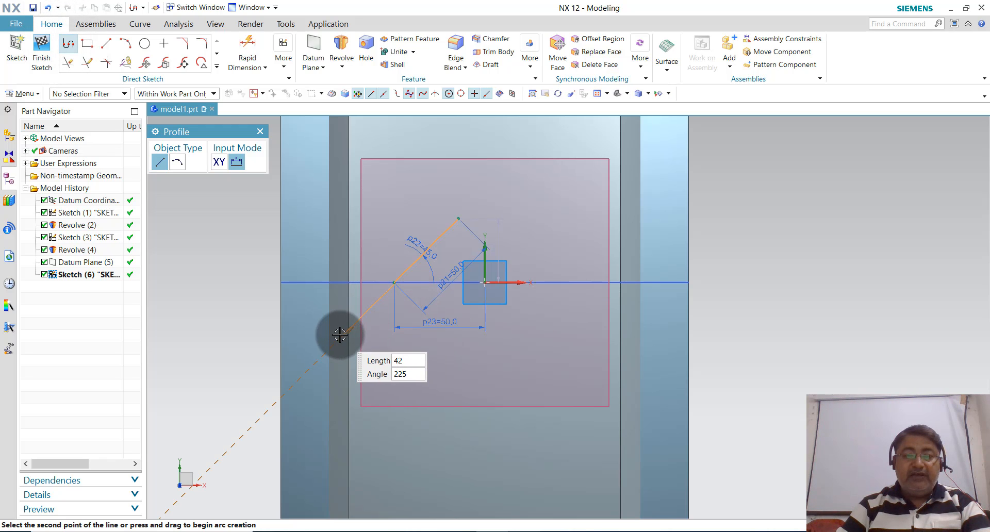
scroll(389, 299, "up", 6)
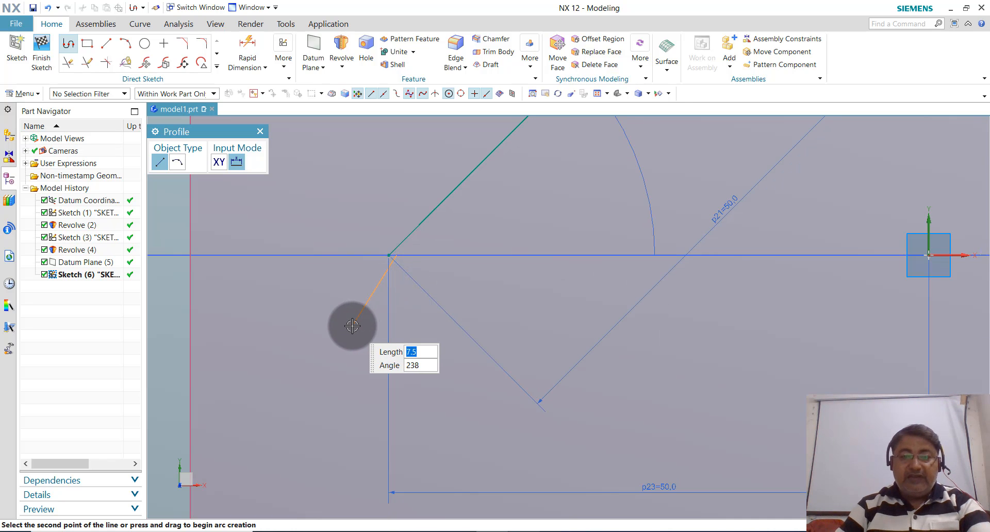
key("Escape")
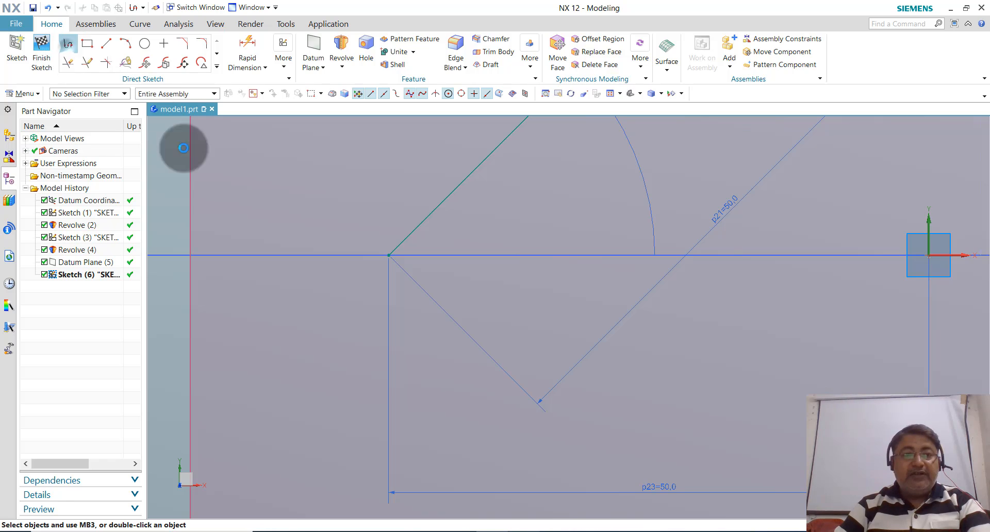
Draw a second 50 mm line at 225° from the inclined line's lower endpoint, extending it down to the left
left_click(388, 254)
scroll(317, 333, "down", 2)
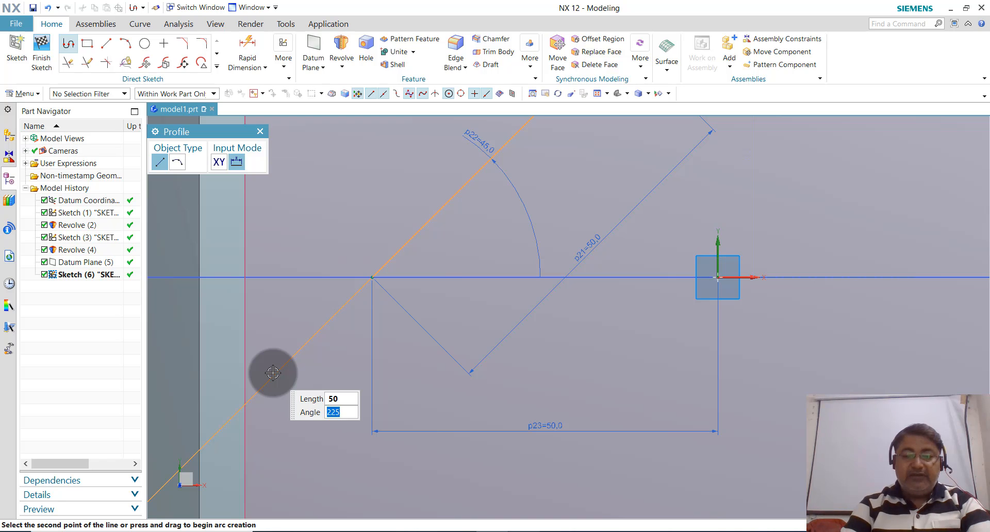
key("Return")
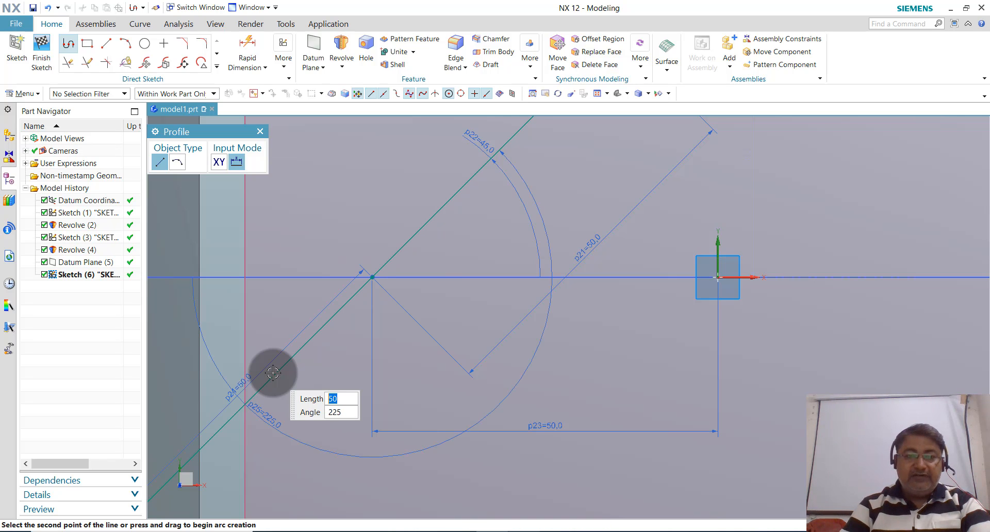
key("Escape")
key("ctrl+f")
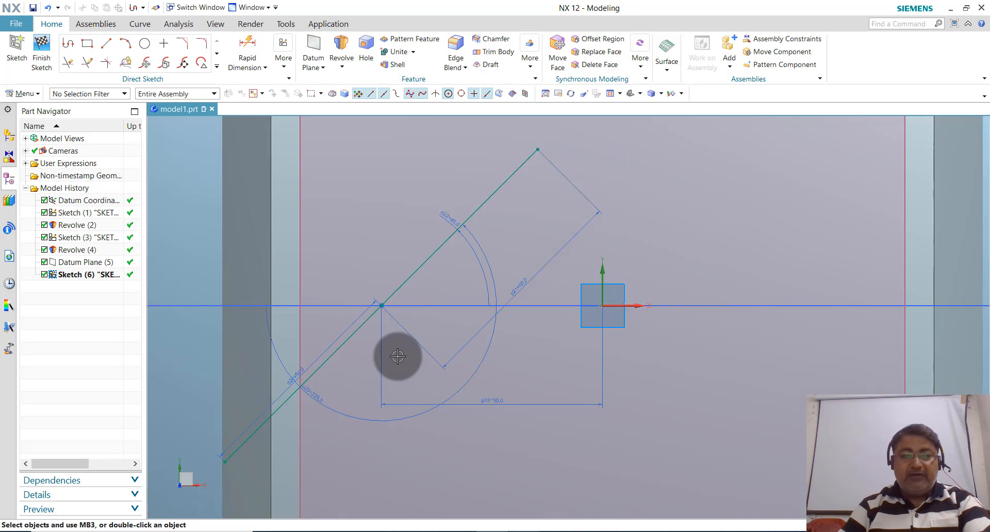
scroll(433, 310, "down", 2)
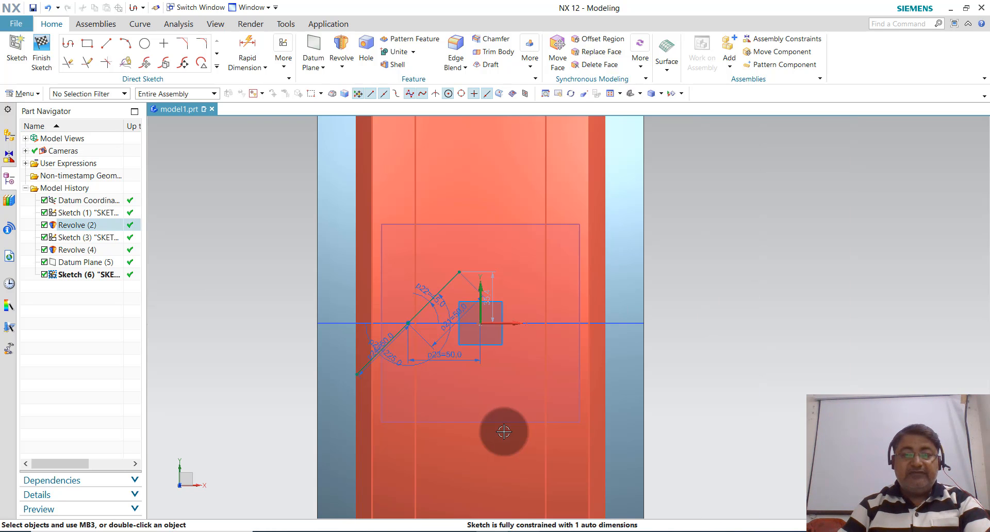
Change the model's display style to Wireframe with Dim Edges so the sketch curves stand out
scroll(462, 404, "up", 2)
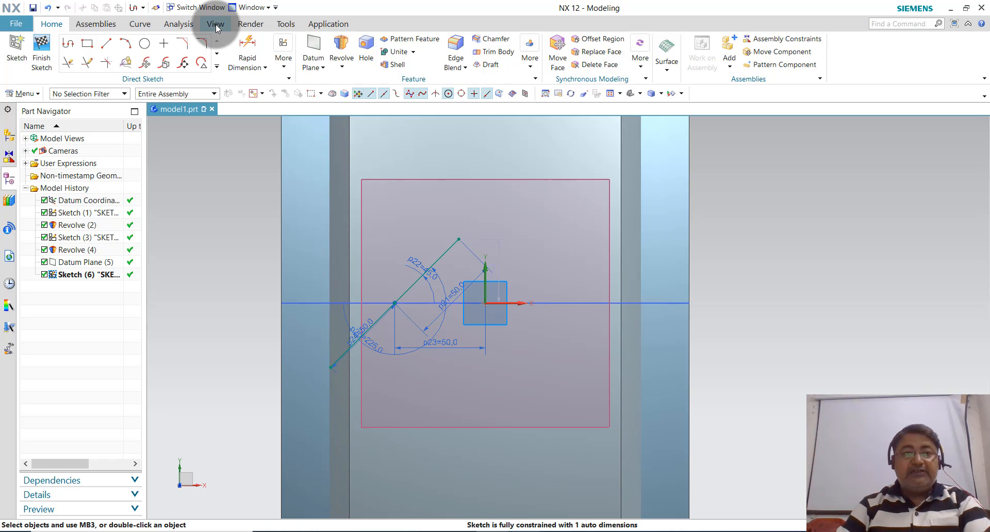
left_click(216, 24)
left_click(51, 24)
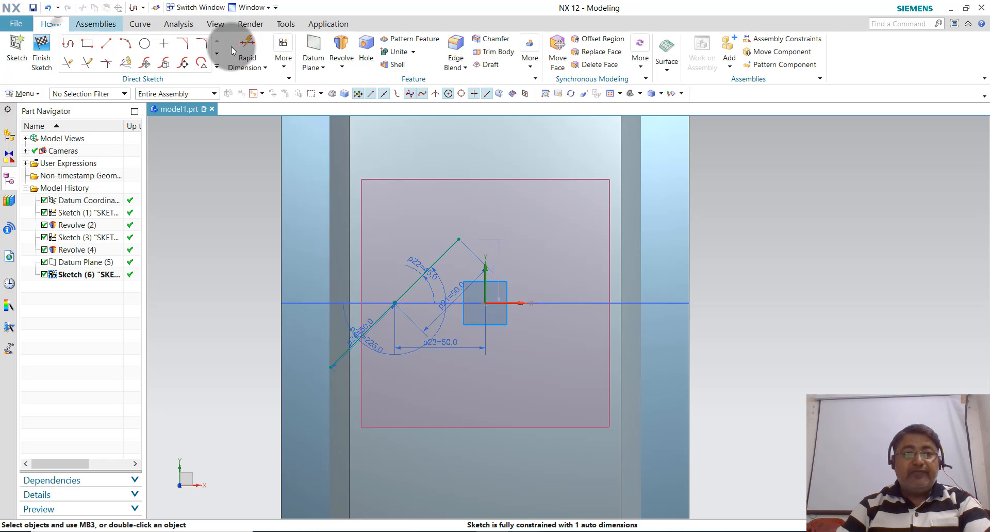
left_click(662, 94)
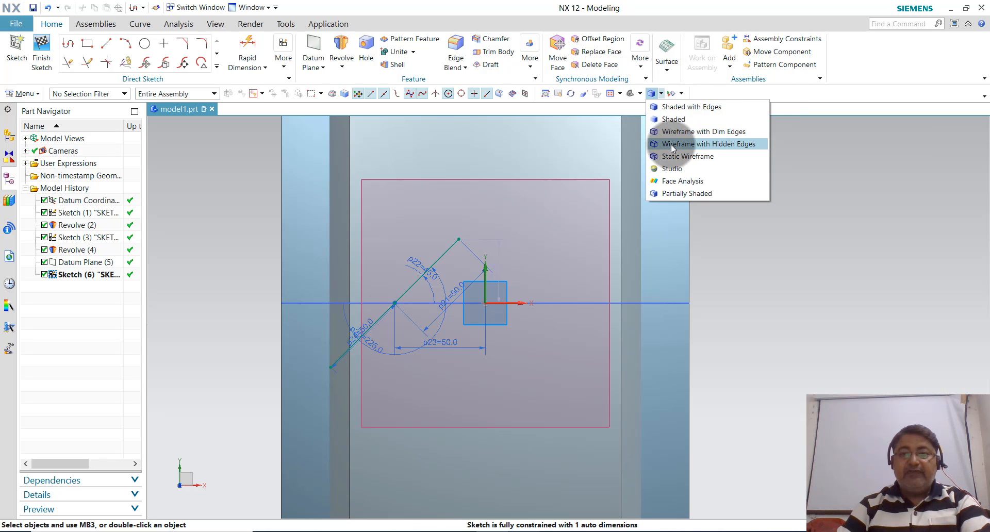
left_click(672, 132)
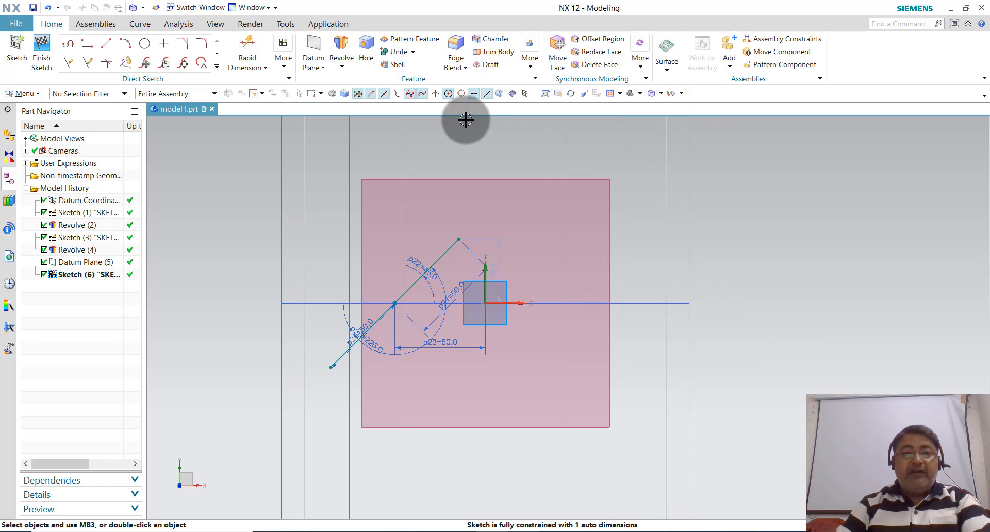
Offset the two inclined 50 mm lines symmetrically by 15 mm, with one copy, a created dimension and extension caps
left_click(216, 68)
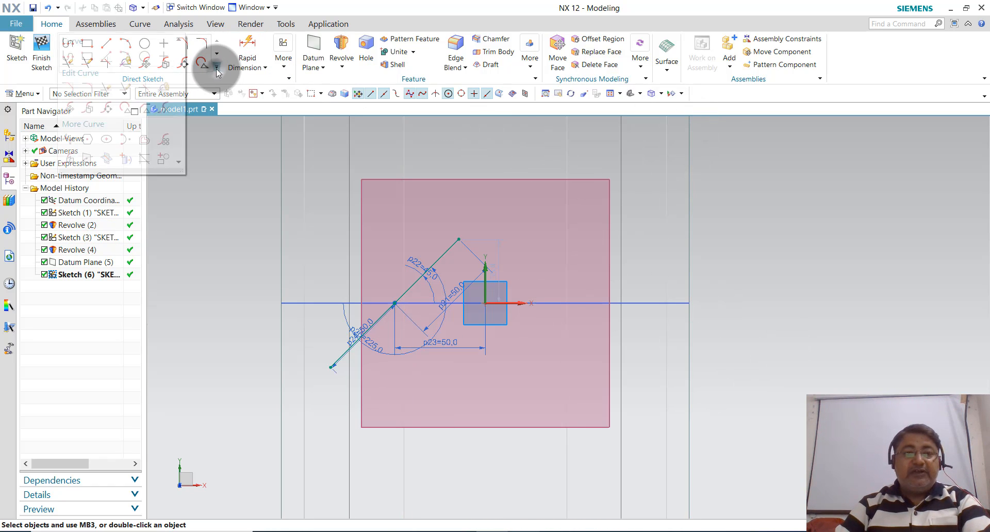
left_click(145, 141)
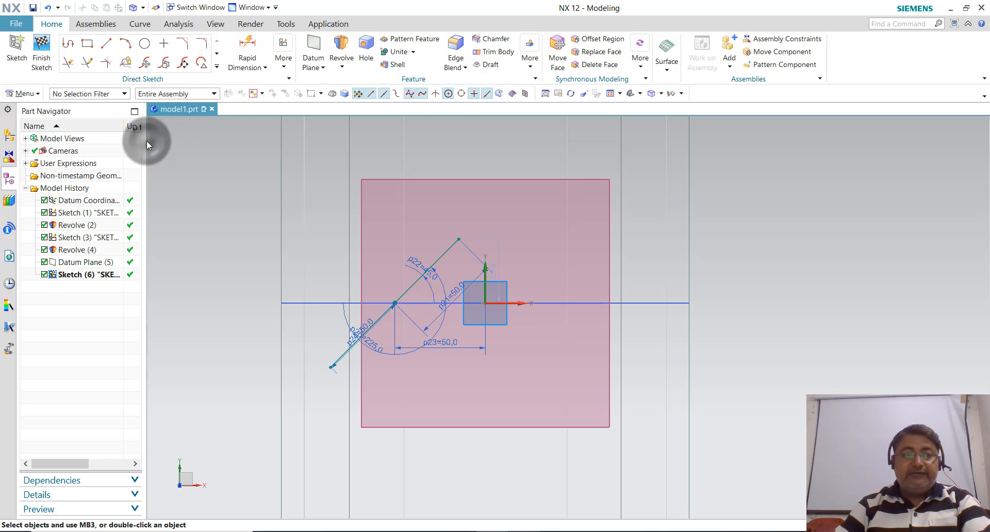
left_click(443, 254)
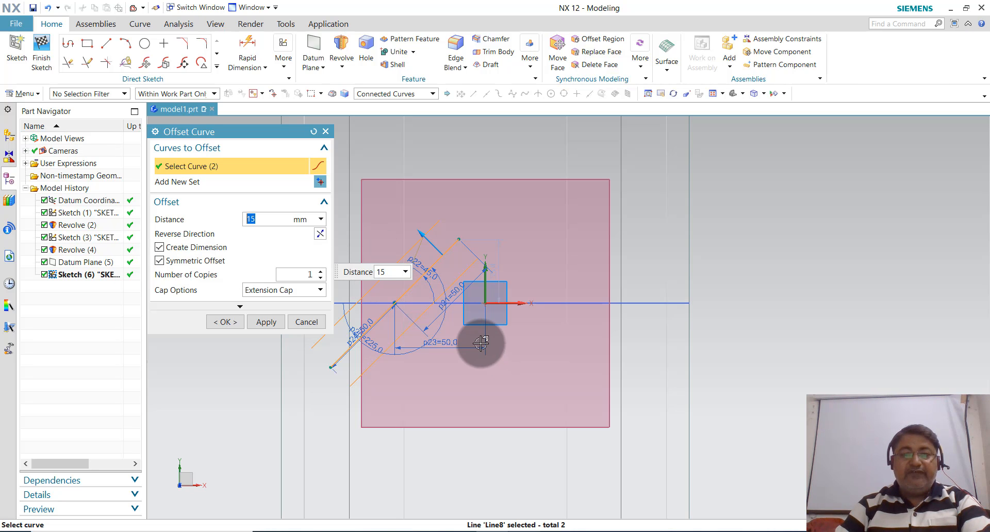
left_click(227, 322)
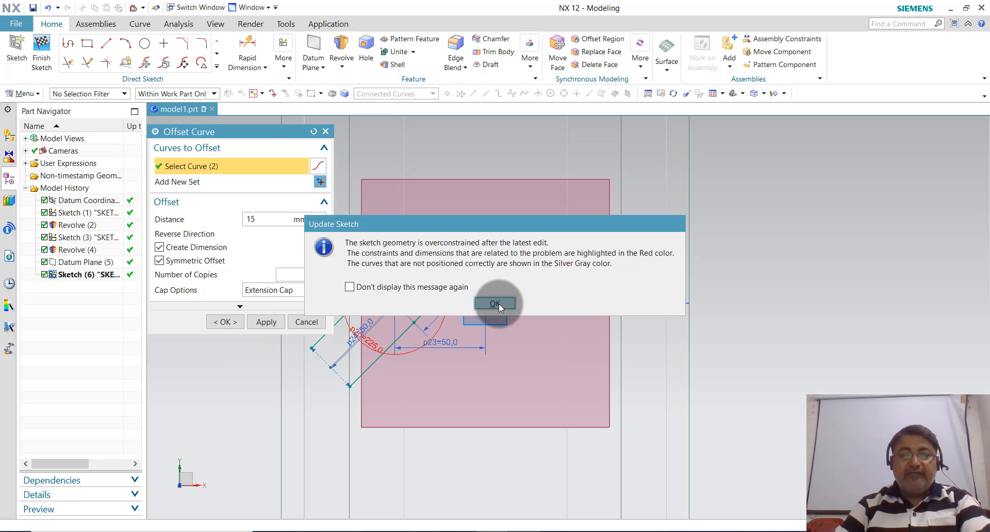
left_click(499, 304)
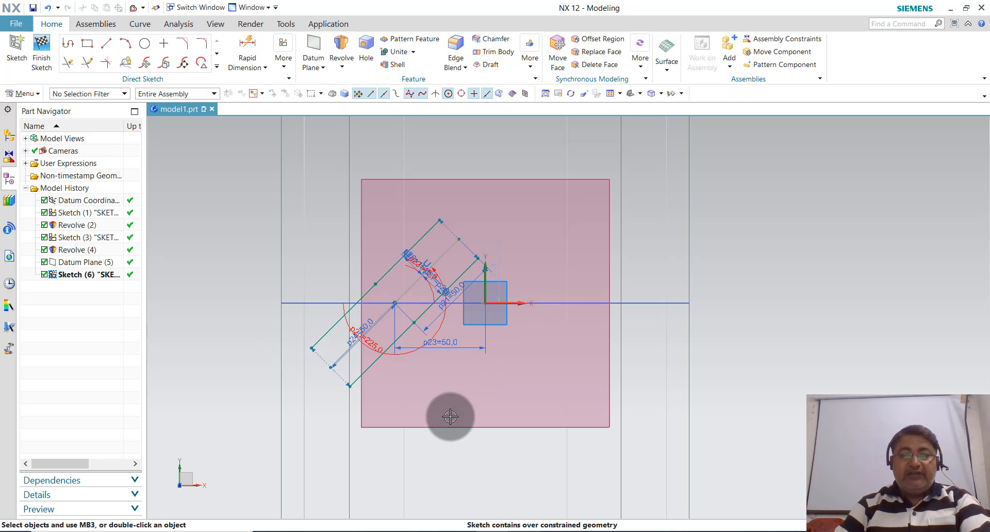
Delete the overconstrained 225° angular dimension from the sketch
scroll(429, 277, "down", 2)
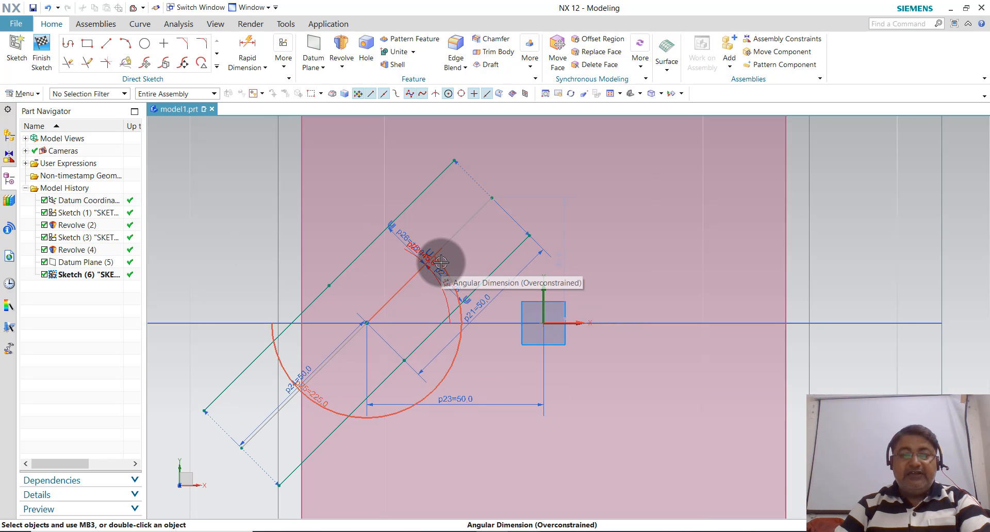
right_click(441, 263)
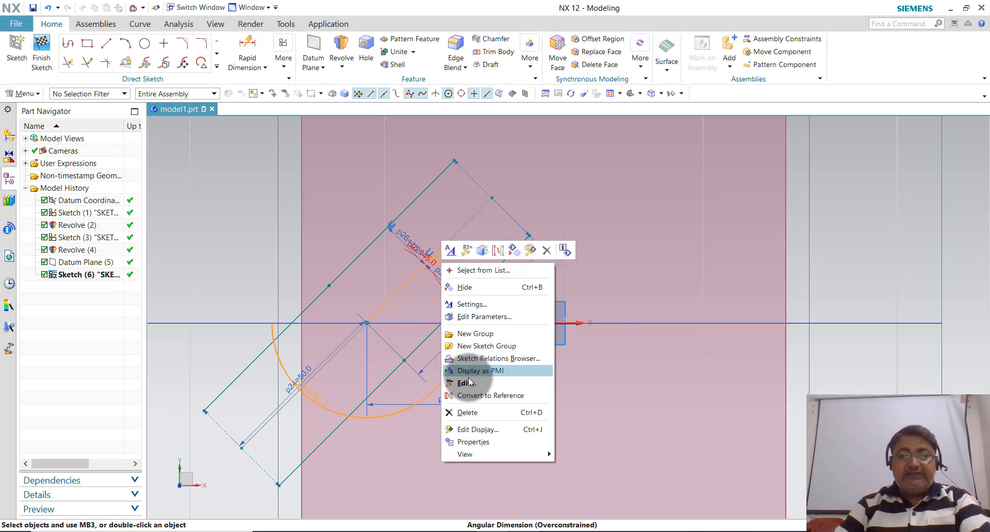
left_click(467, 413)
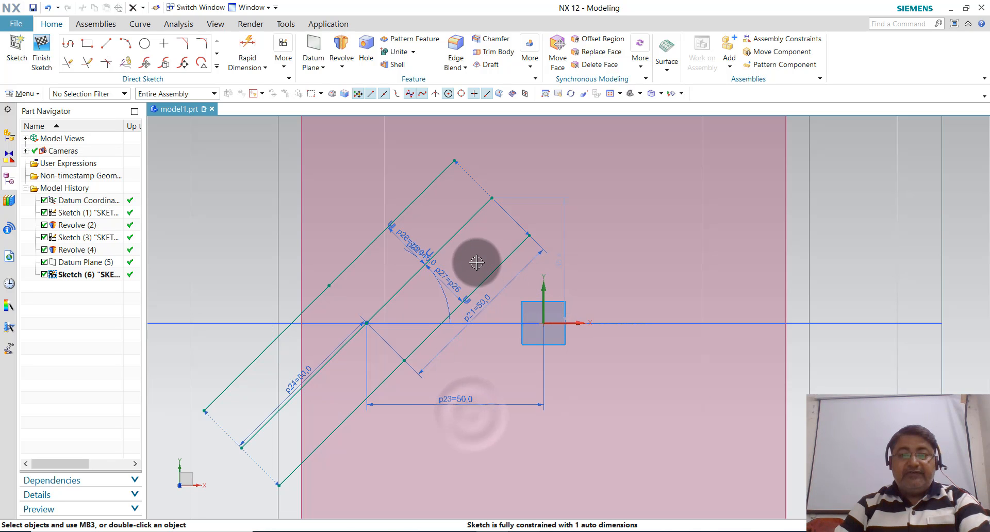
scroll(486, 233, "down", 1)
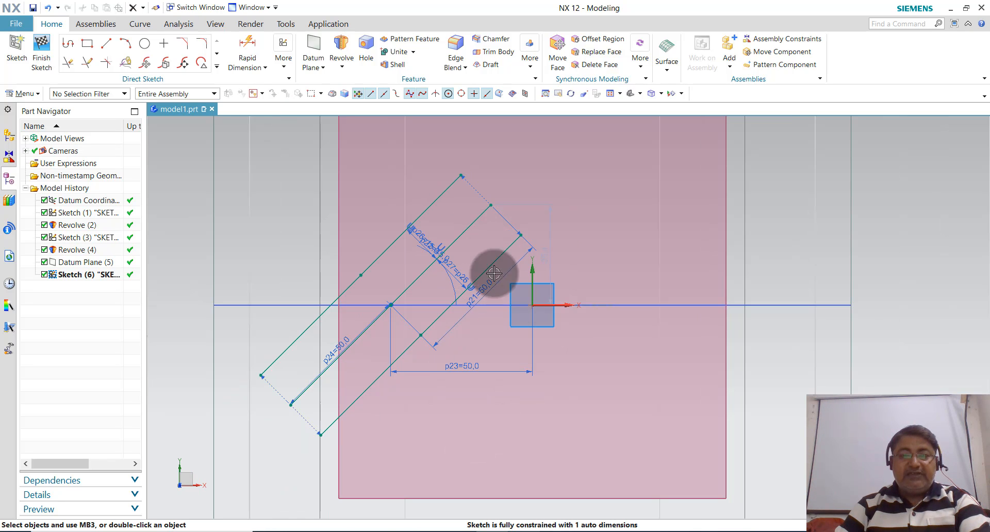
Remove all constraints from the upper-left offset line and from the upper 50 mm line between the offsets
right_click(432, 205)
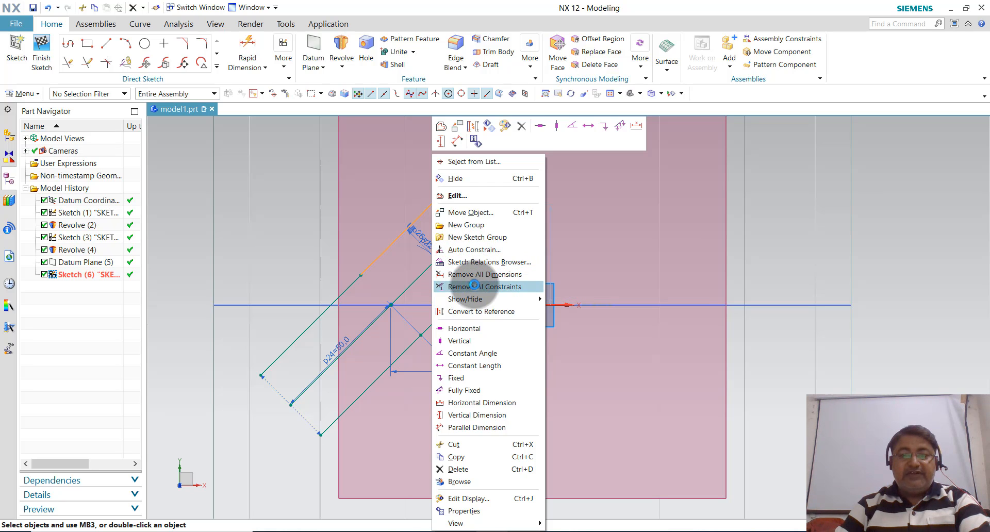
left_click(477, 288)
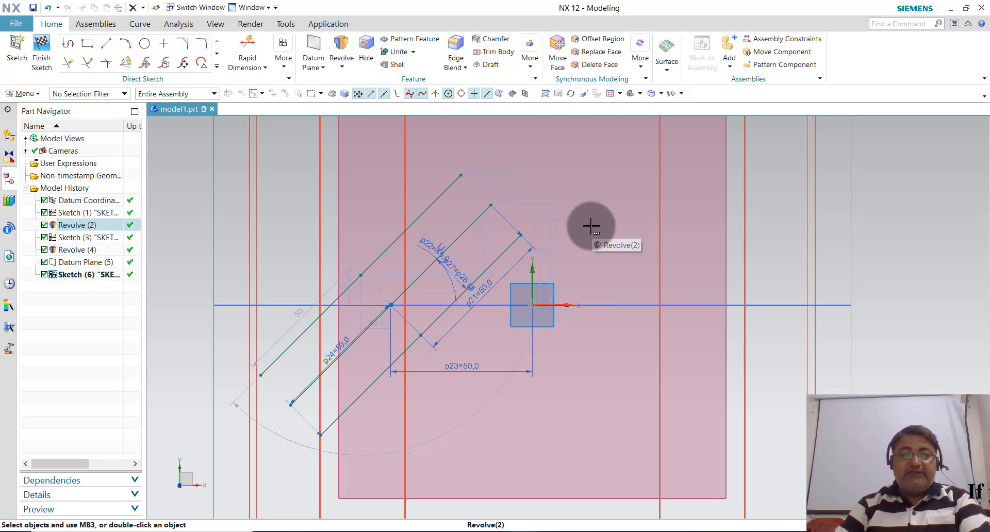
scroll(591, 226, "down", 1)
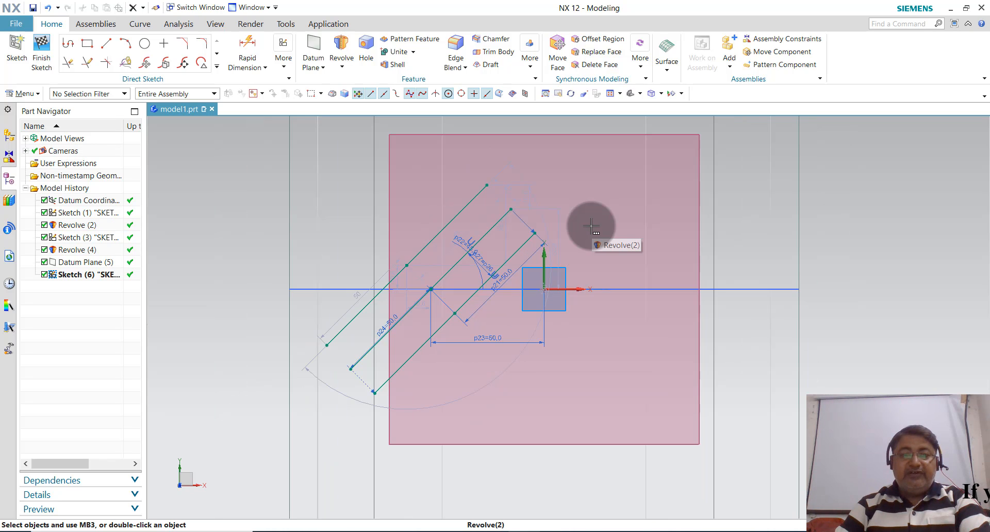
right_click(489, 230)
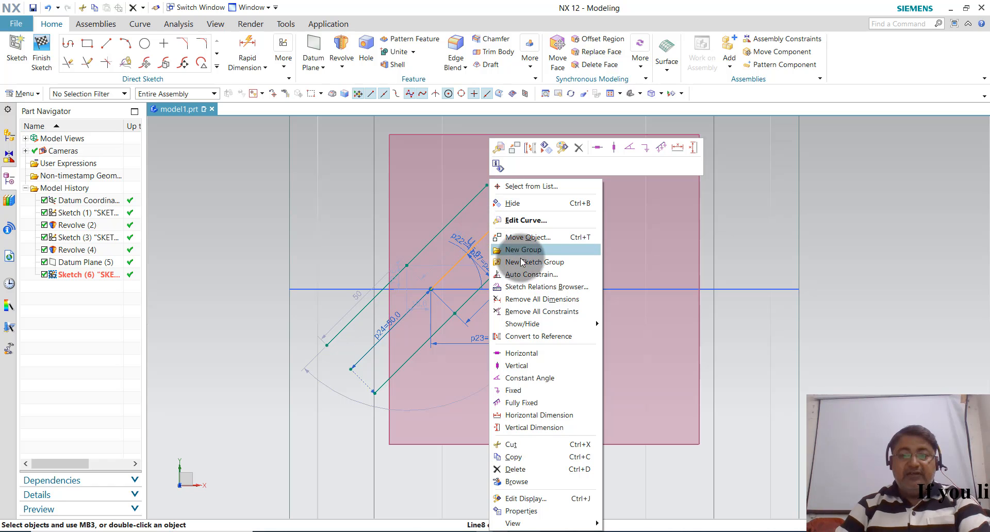
left_click(529, 312)
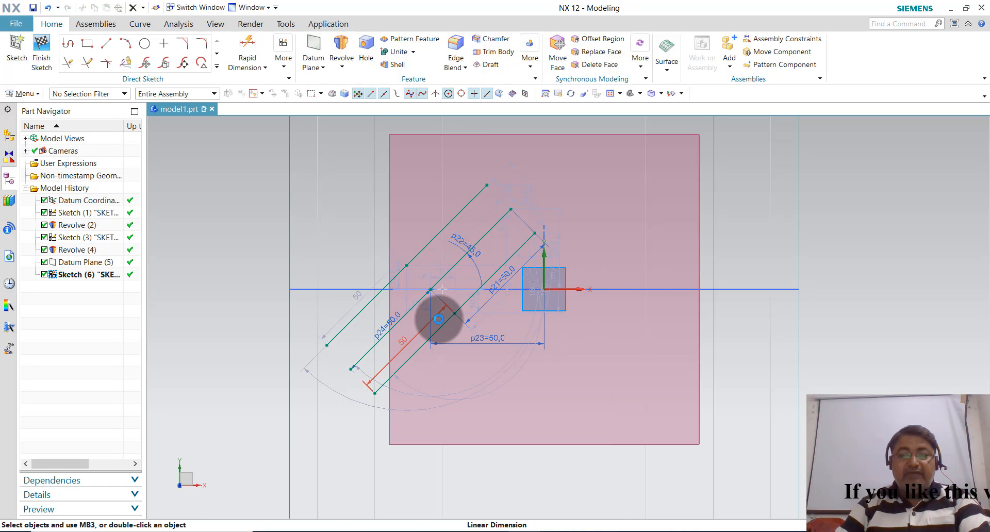
scroll(438, 322, "down", 2)
scroll(588, 300, "up", 1)
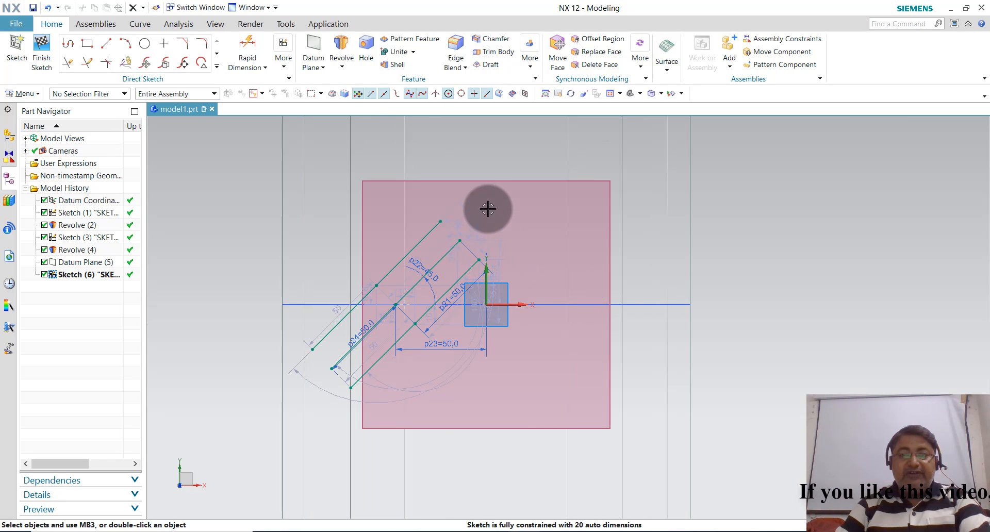
Mirror the six inclined lines about the sketch's vertical axis
mouse_move(480, 199)
left_mouse_down()
mouse_move(365, 360)
mouse_move(295, 400)
left_mouse_up()
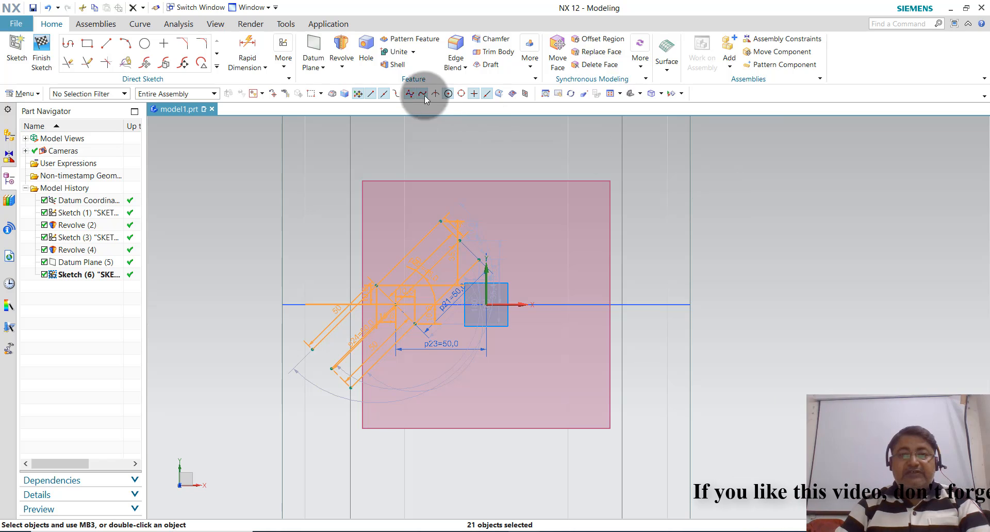
left_click(220, 67)
left_click(71, 164)
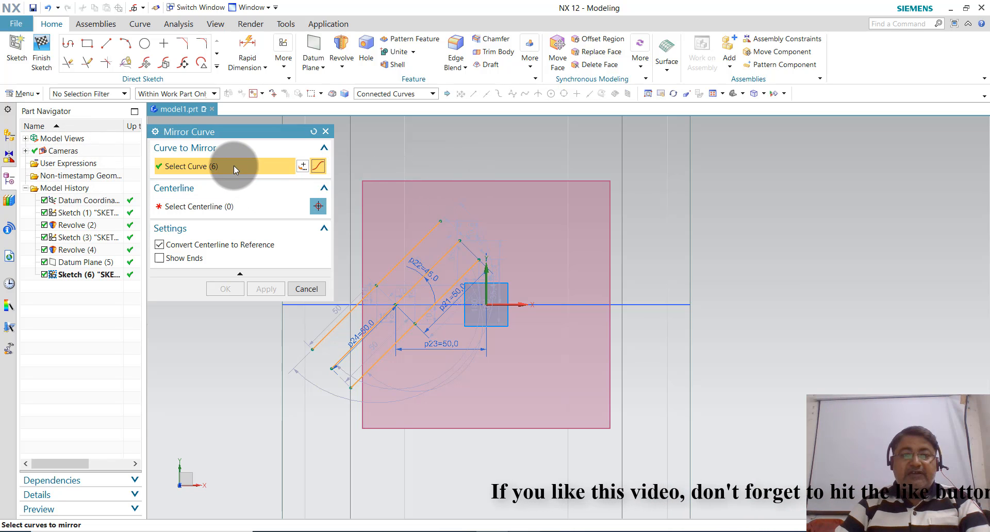
left_click(228, 205)
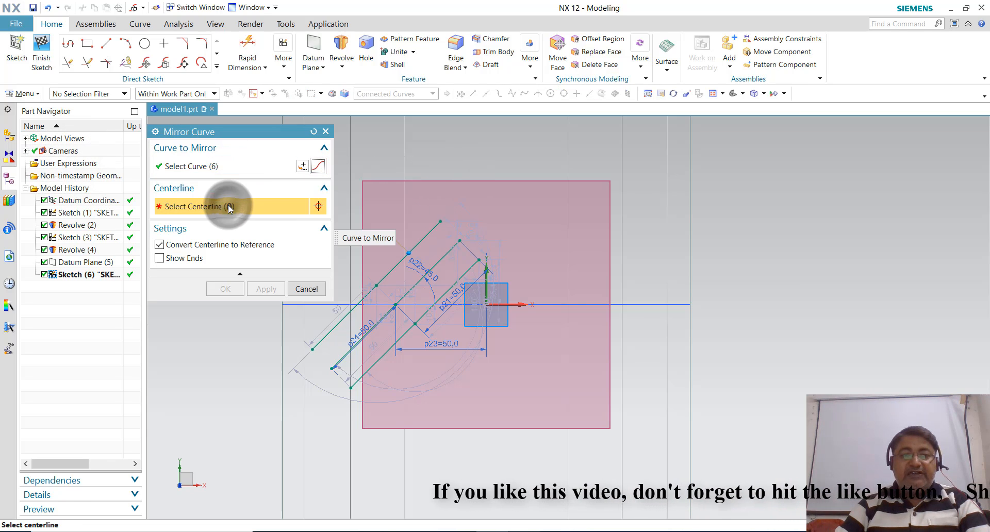
left_click(487, 274)
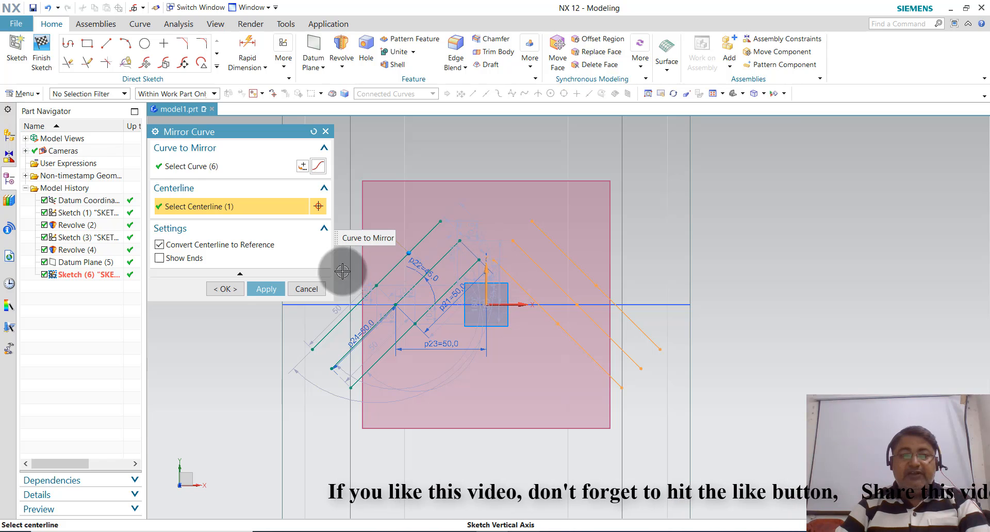
left_click(227, 289)
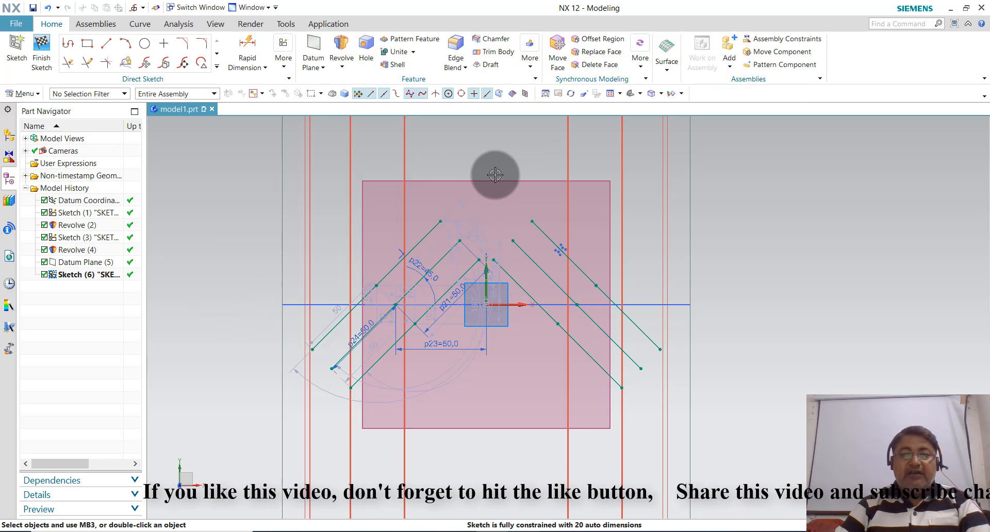
scroll(510, 172, "up", 1)
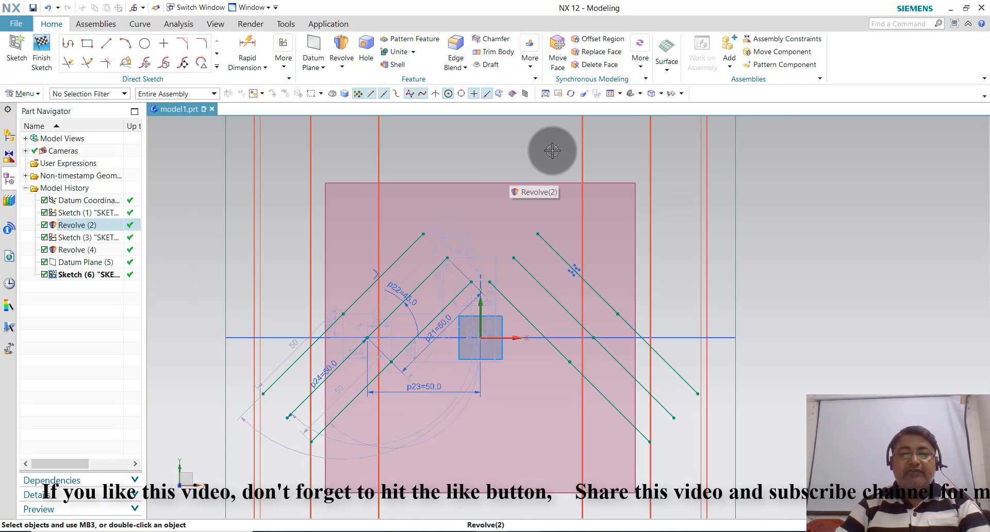
Make corners on the vertical axis between the two outer offset lines and between the two inner offset lines
left_click(217, 66)
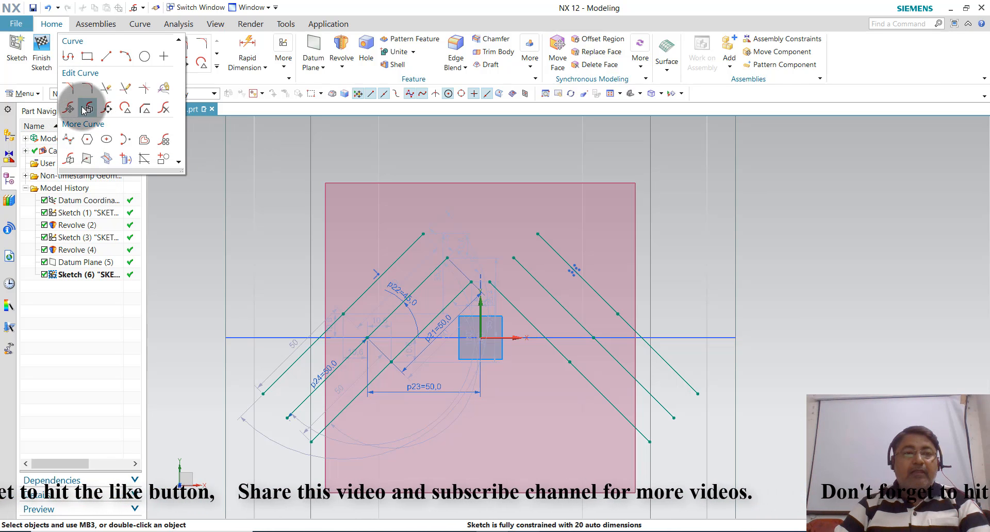
left_click(147, 95)
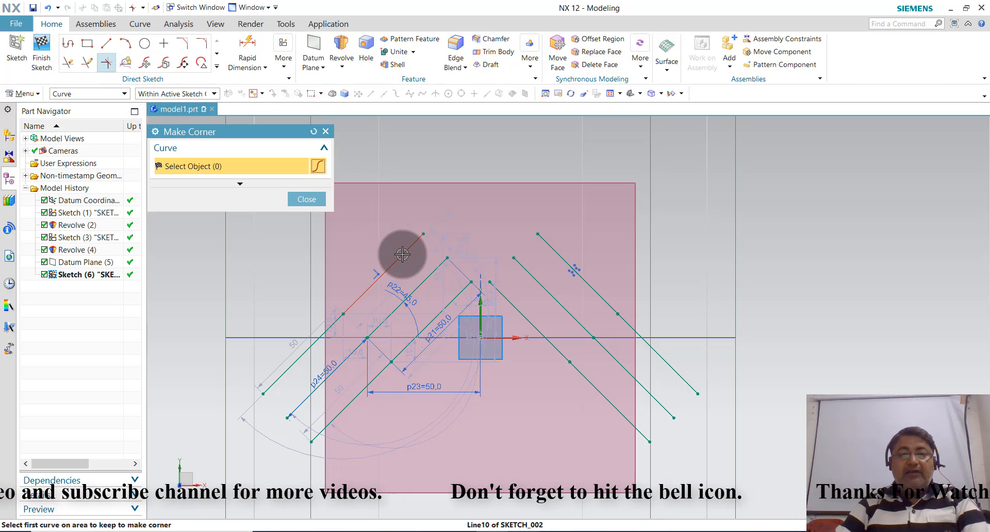
left_click(556, 251)
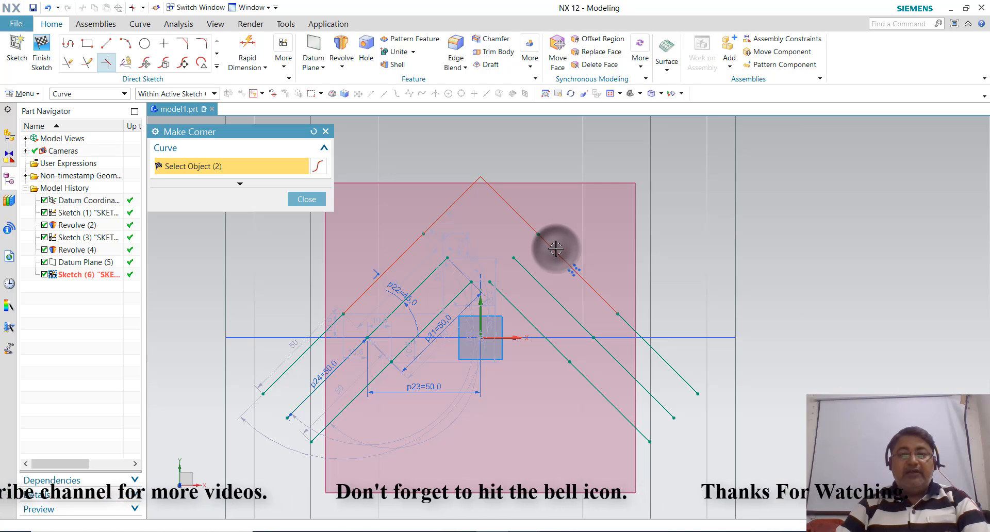
left_click(460, 294)
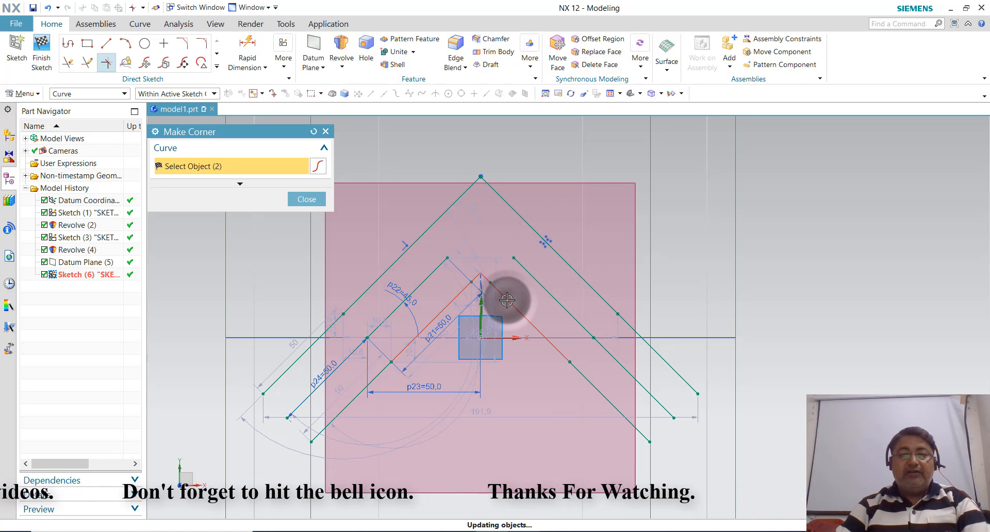
left_click(307, 199)
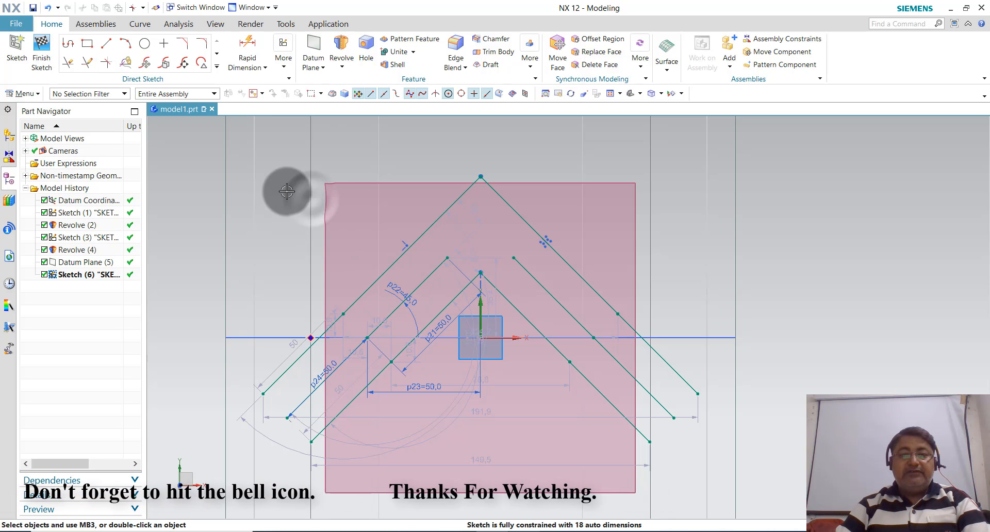
Close the left end of the V-shaped band with a 30 mm line at 135° joining the offset lines' lower endpoints
left_click(68, 46)
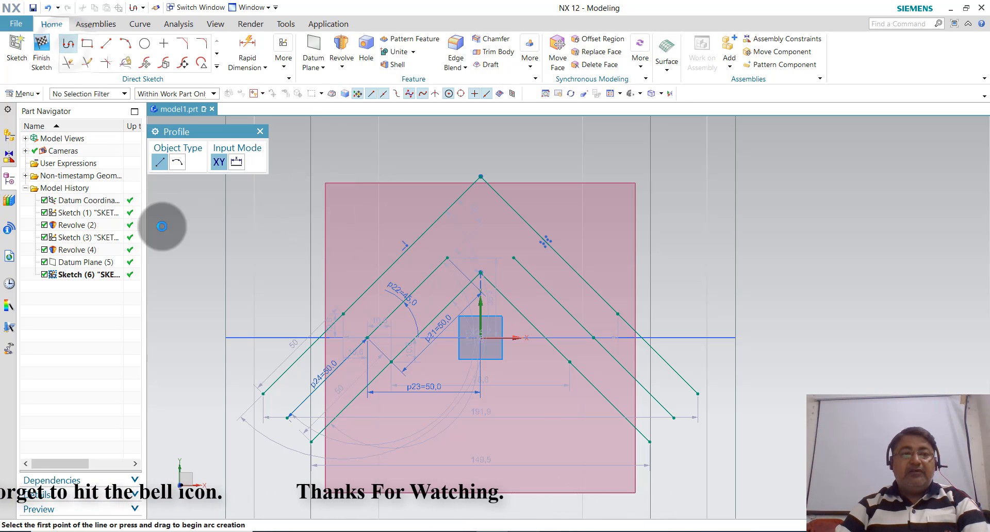
scroll(317, 456, "up", 2)
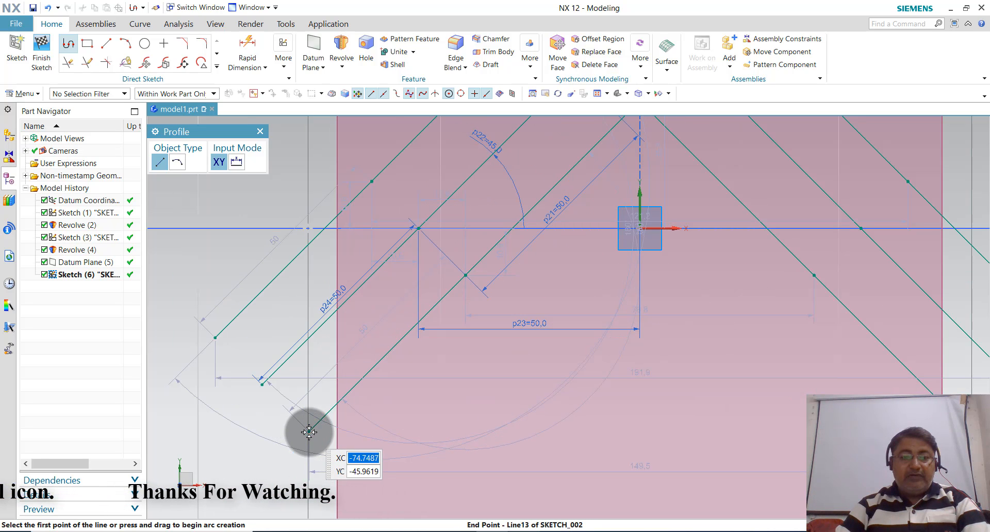
left_click(309, 432)
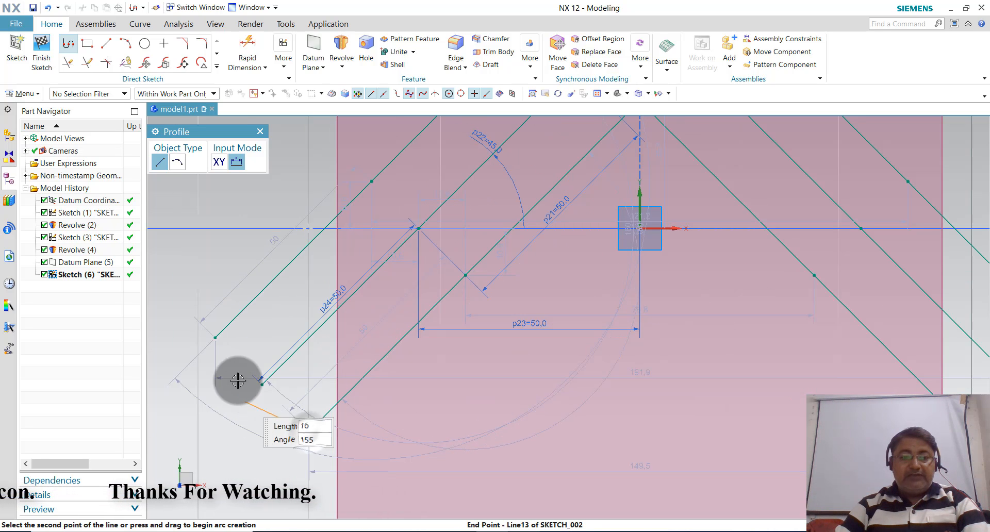
left_click(215, 338)
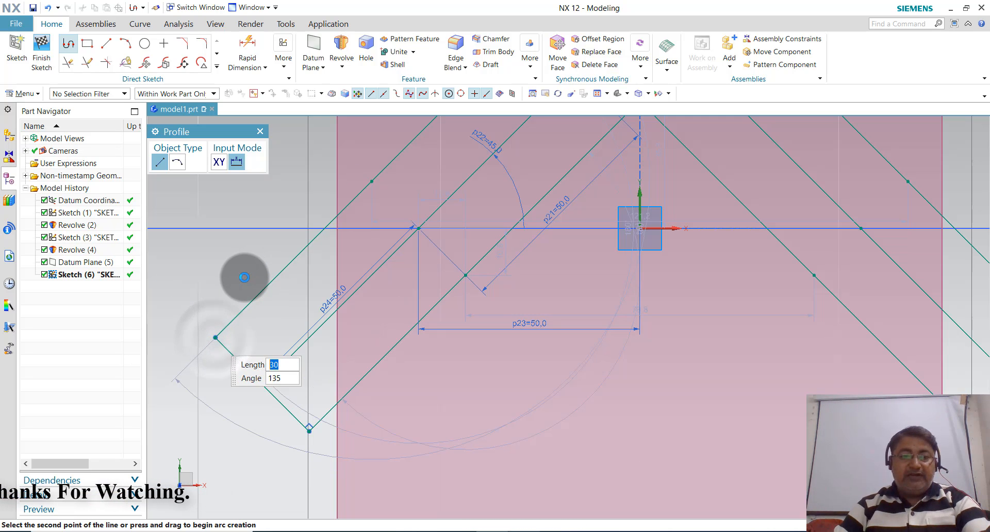
key("Escape")
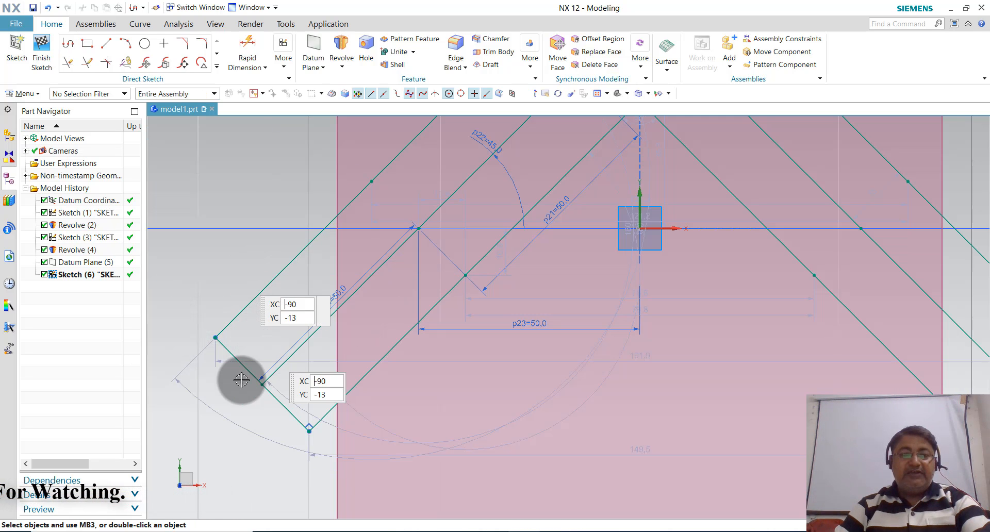
scroll(242, 397, "down", 3)
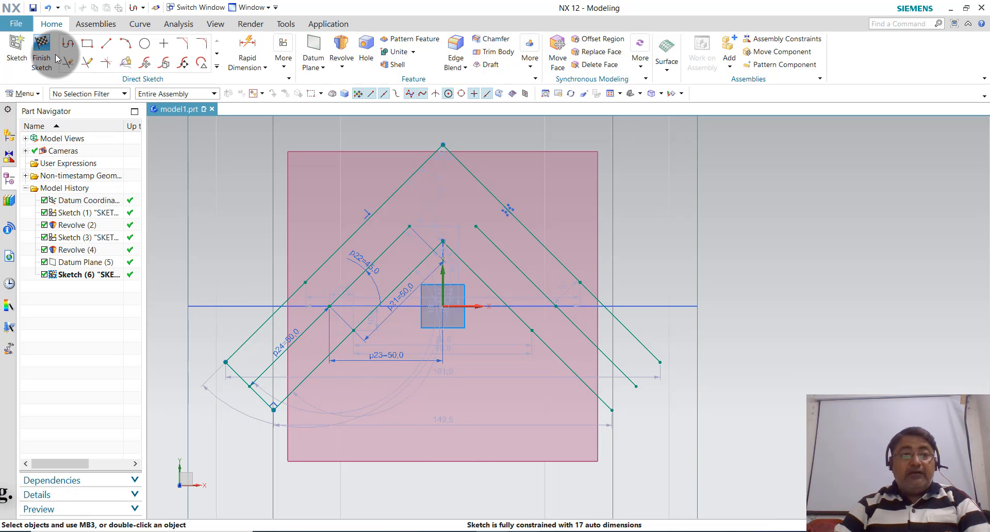
left_click(69, 45)
scroll(627, 407, "up", 1)
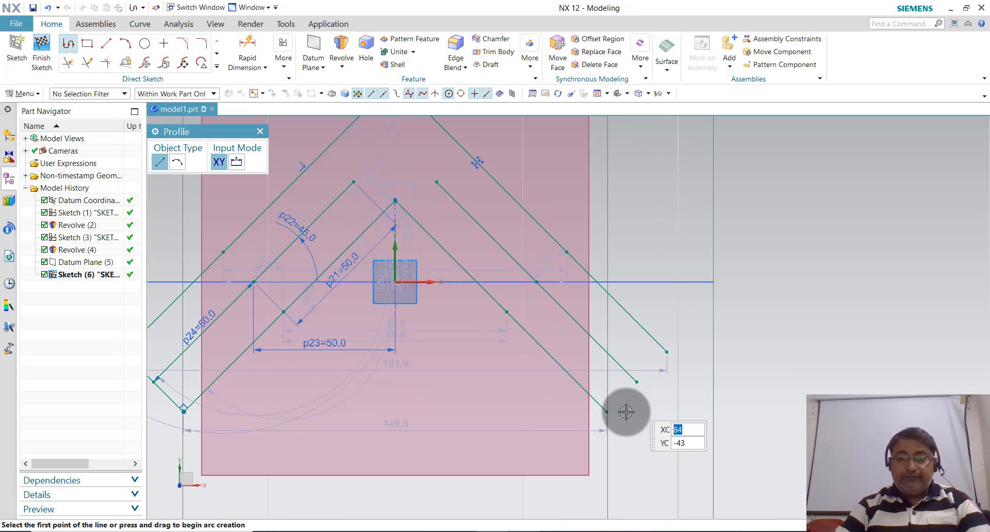
left_click(607, 414)
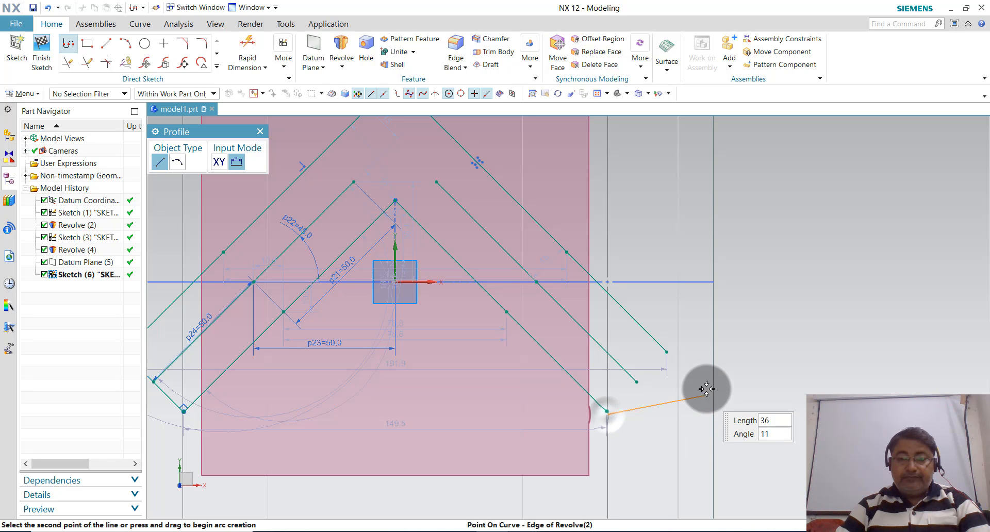
key("Escape")
key("Escape")
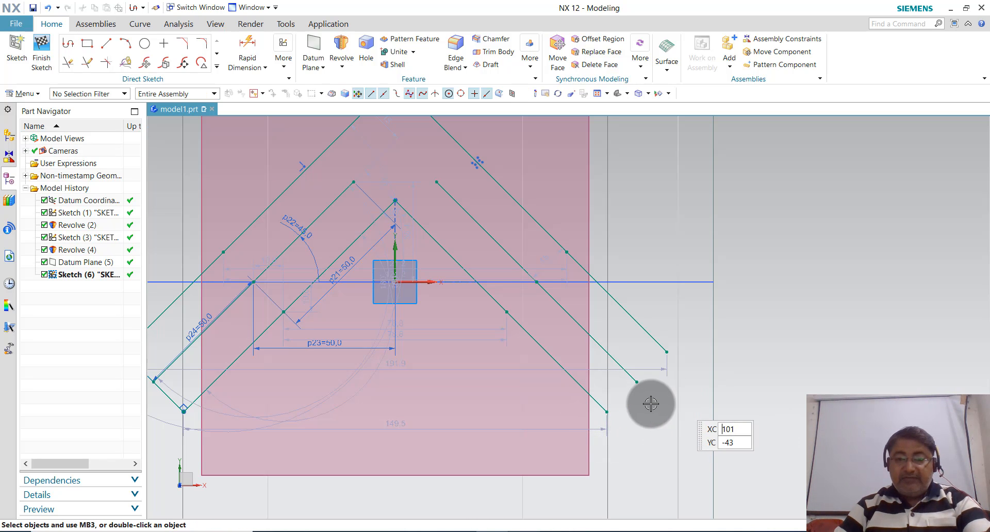
Close the right end of the V-shaped band with a line joining the offset lines' lower endpoints
scroll(641, 407, "up", 4)
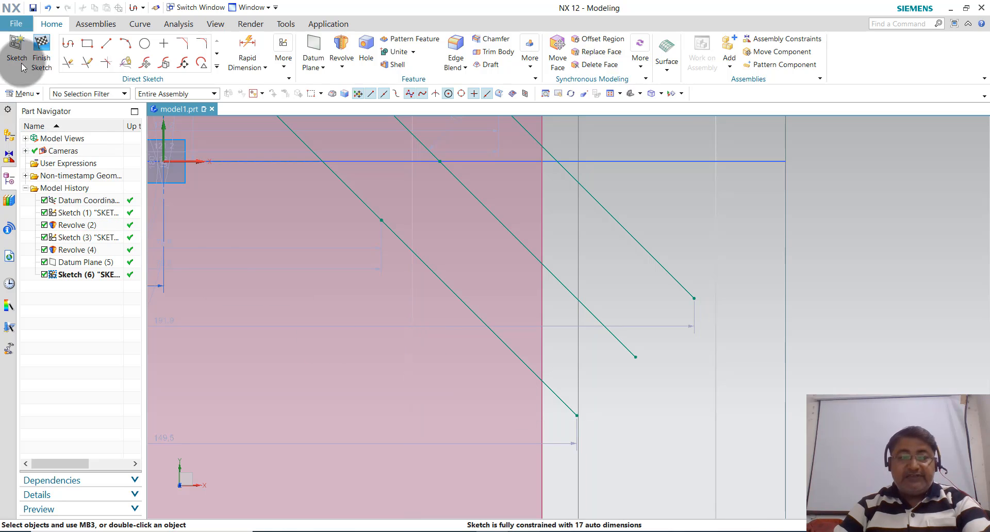
left_click(68, 43)
scroll(584, 404, "up", 3)
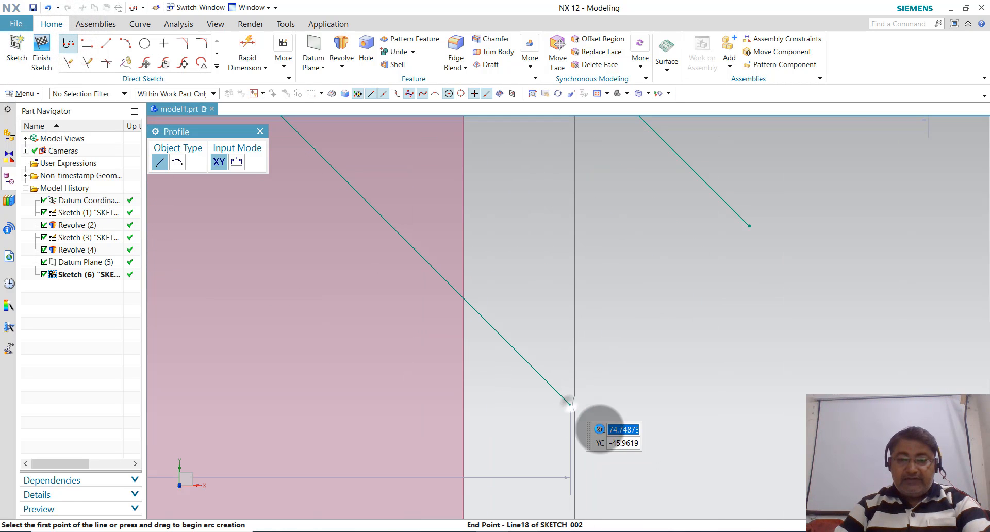
left_click(569, 403)
scroll(598, 428, "down", 3)
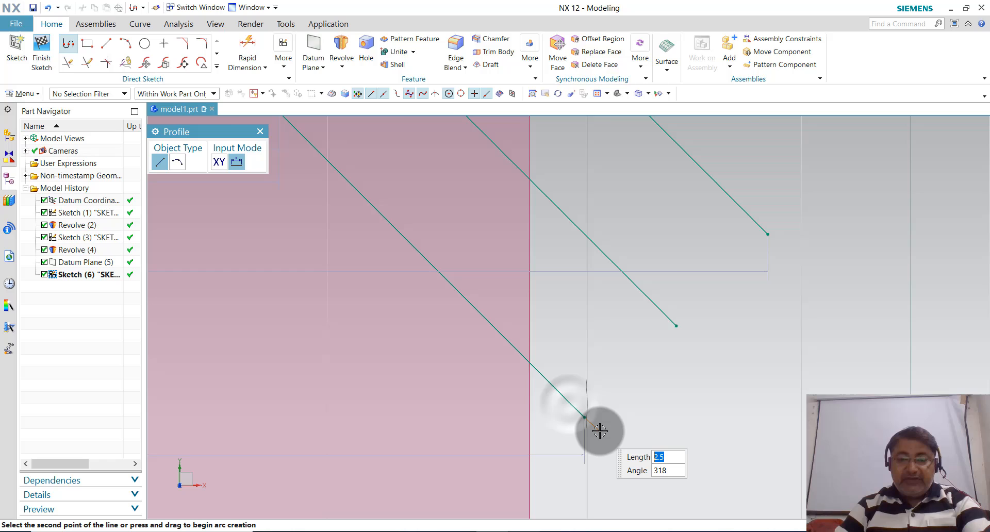
left_click(685, 330)
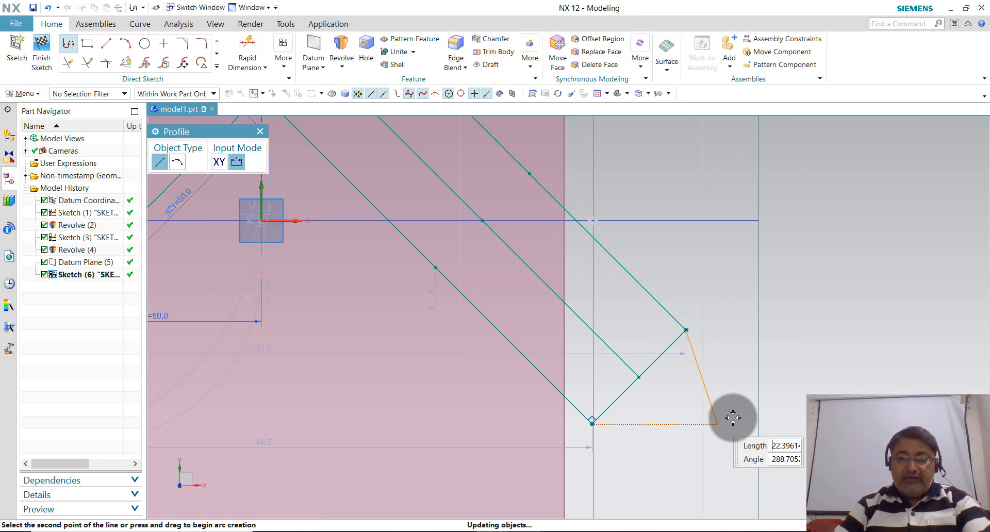
key("Escape")
key("ctrl+f")
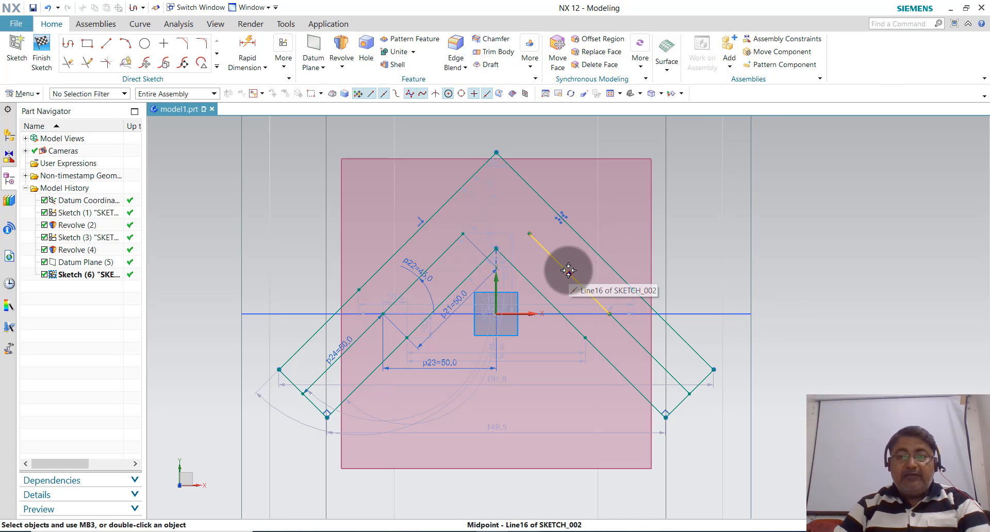
Delete the inclined centre lines between the offset lines on both sides of the V-shaped band
left_click(547, 250)
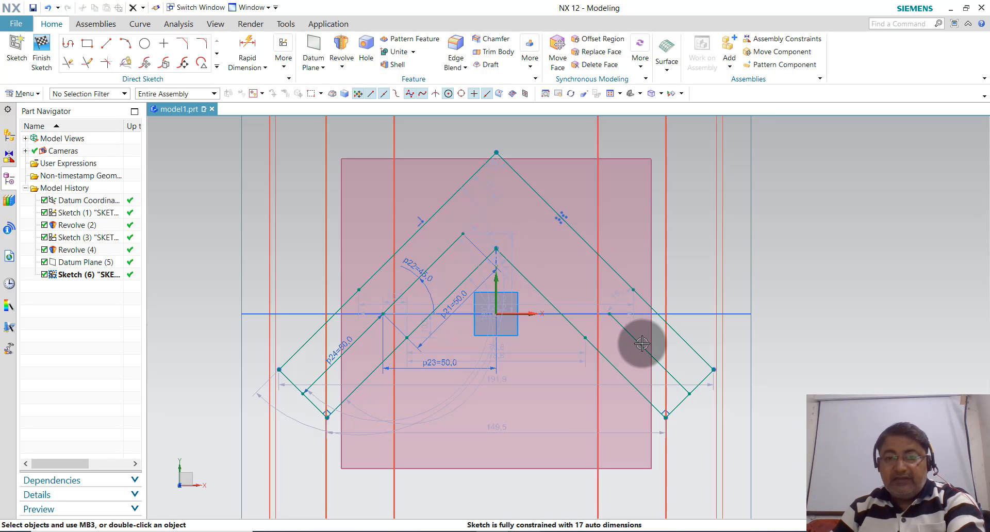
key("Escape")
key("Delete")
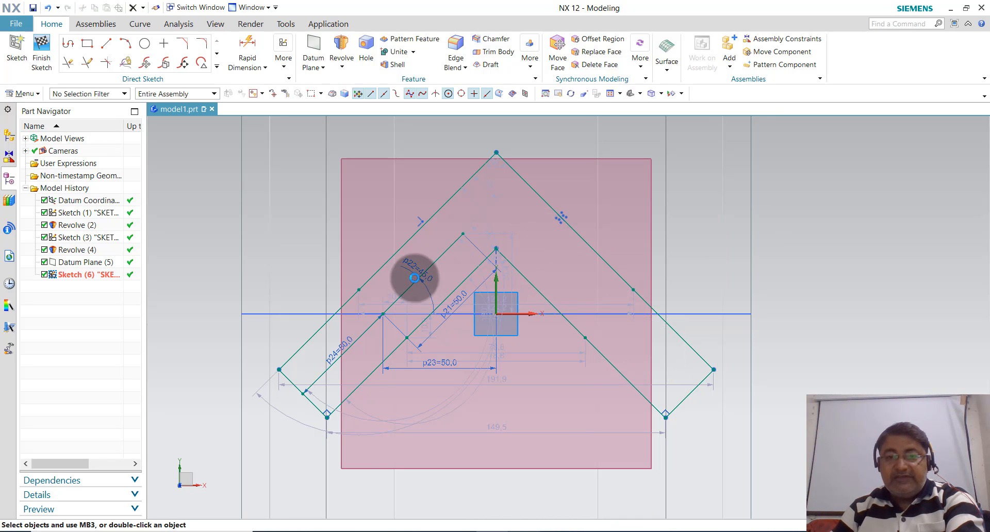
left_click(434, 263)
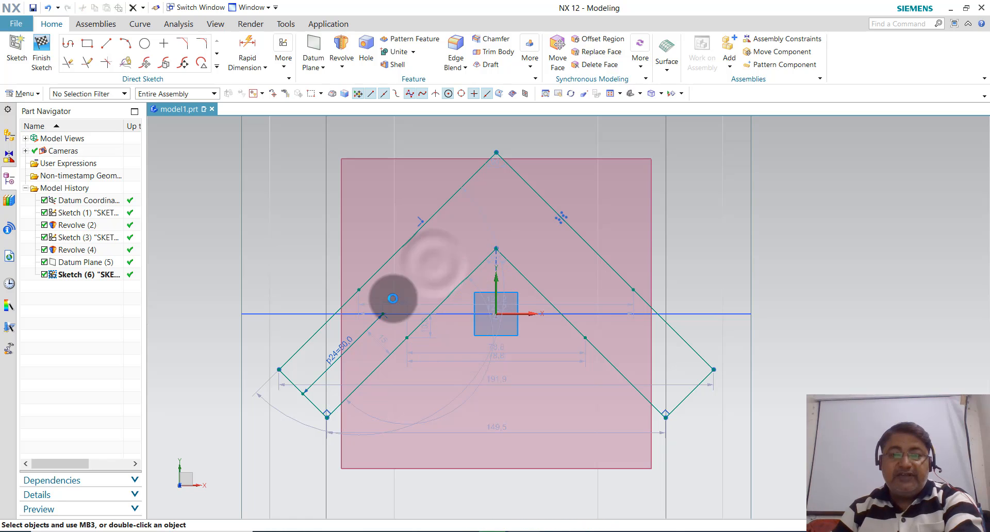
key("Delete")
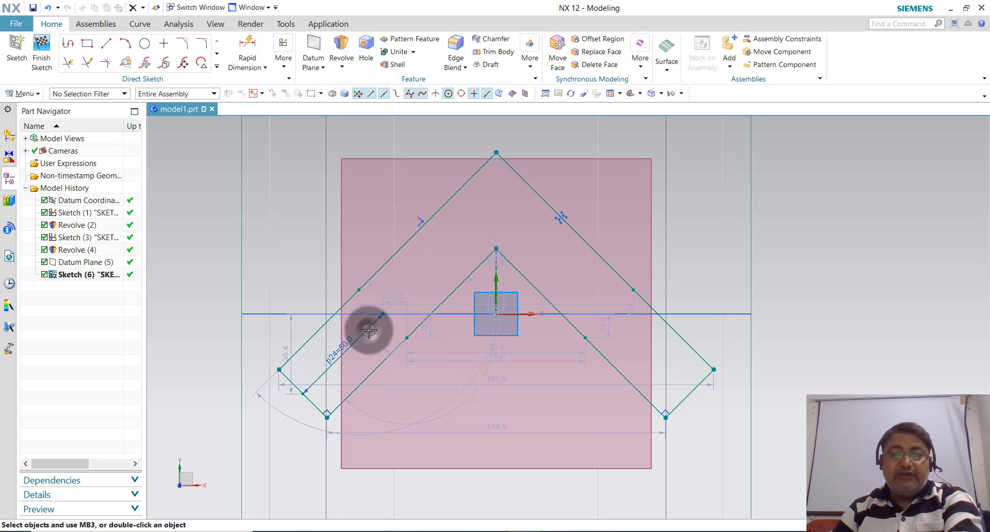
key("Delete")
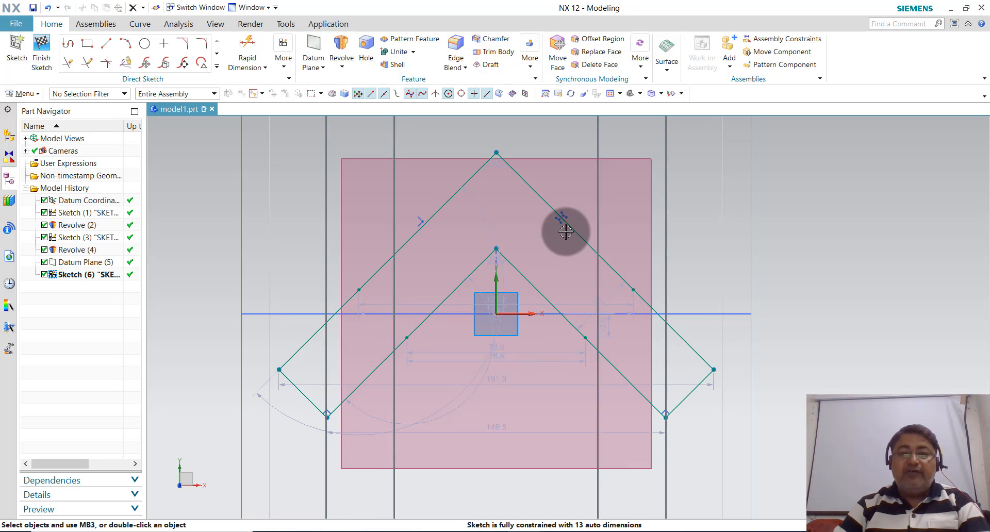
Set the model's rendering style to Shaded with Edges
scroll(566, 232, "down", 2)
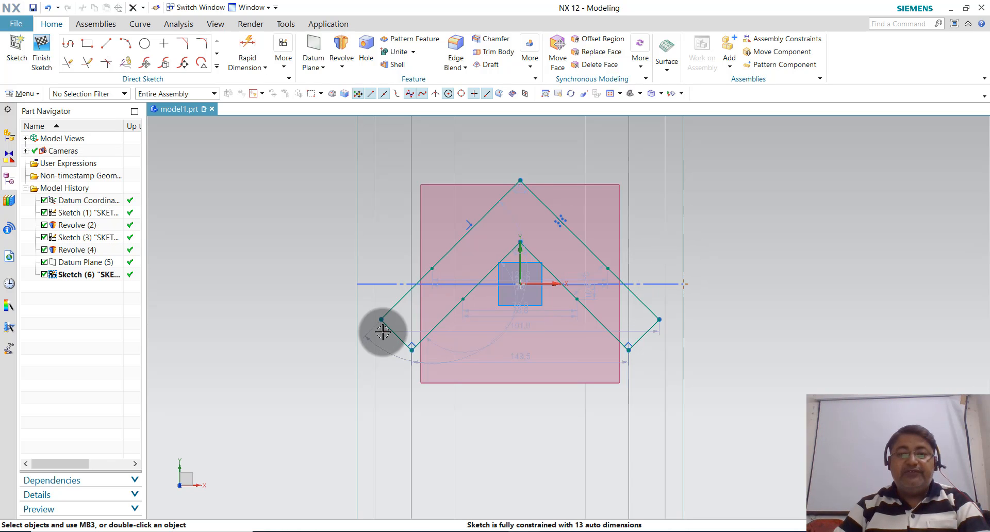
left_click(214, 26)
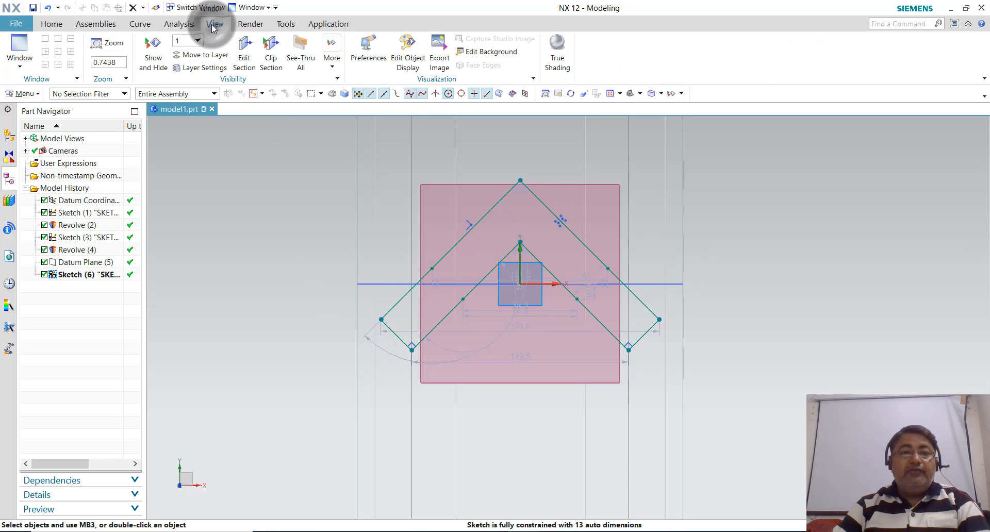
left_click(52, 24)
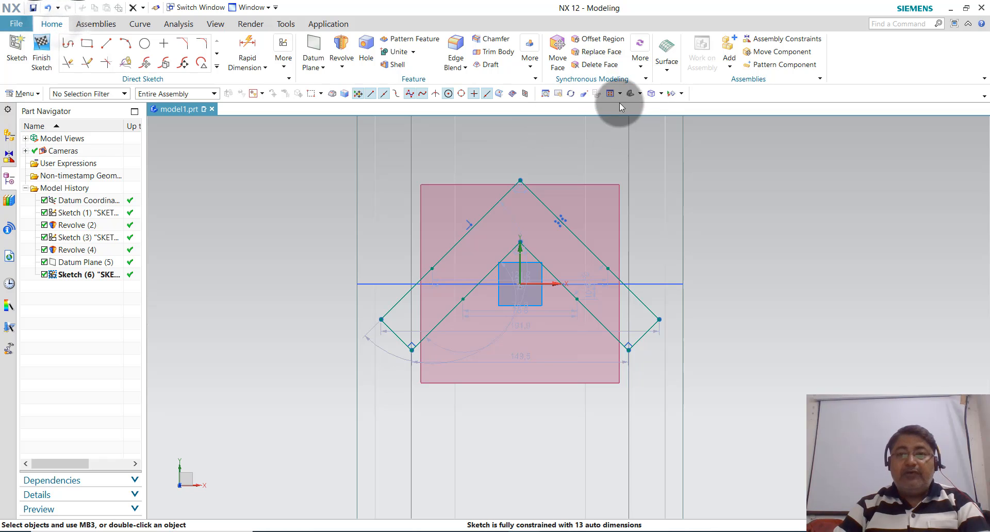
left_click(658, 93)
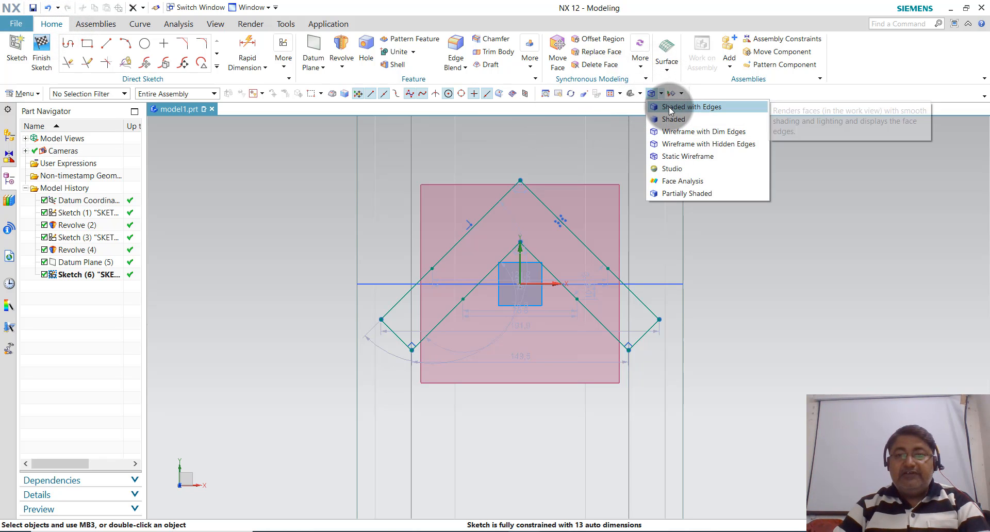
left_click(669, 107)
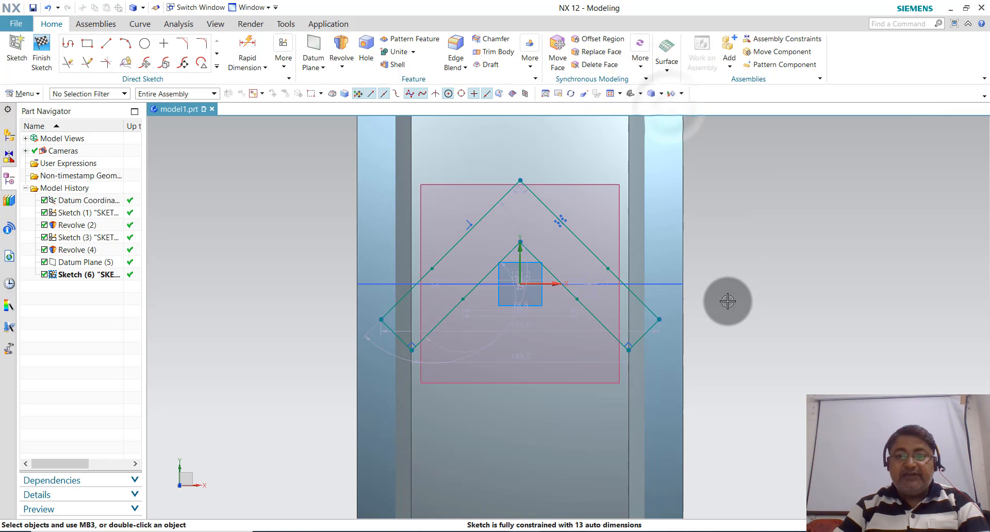
Inspect the V-shaped band's position over the tyre crown and finish the sketch
scroll(722, 314, "down", 3)
scroll(779, 366, "down", 1)
middle_click_drag(787, 372, 797, 346)
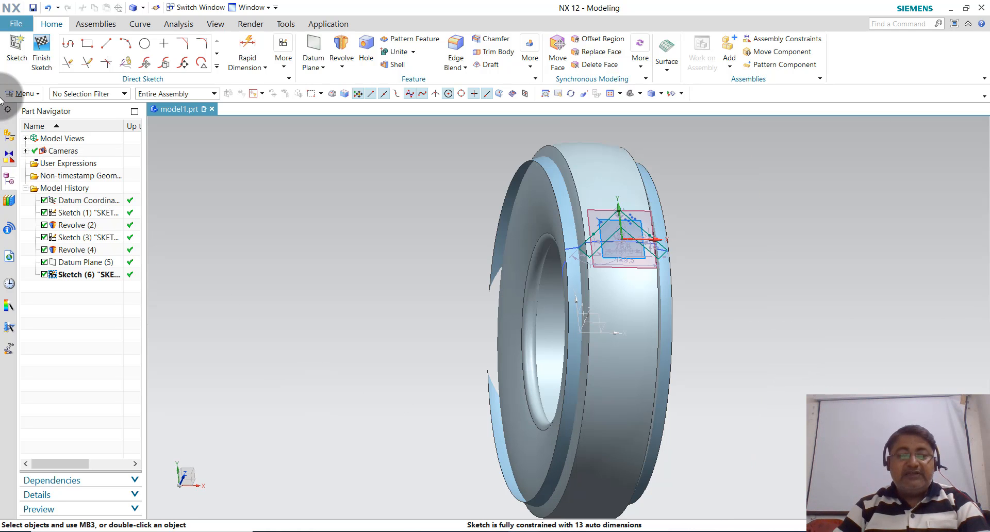
left_click(42, 58)
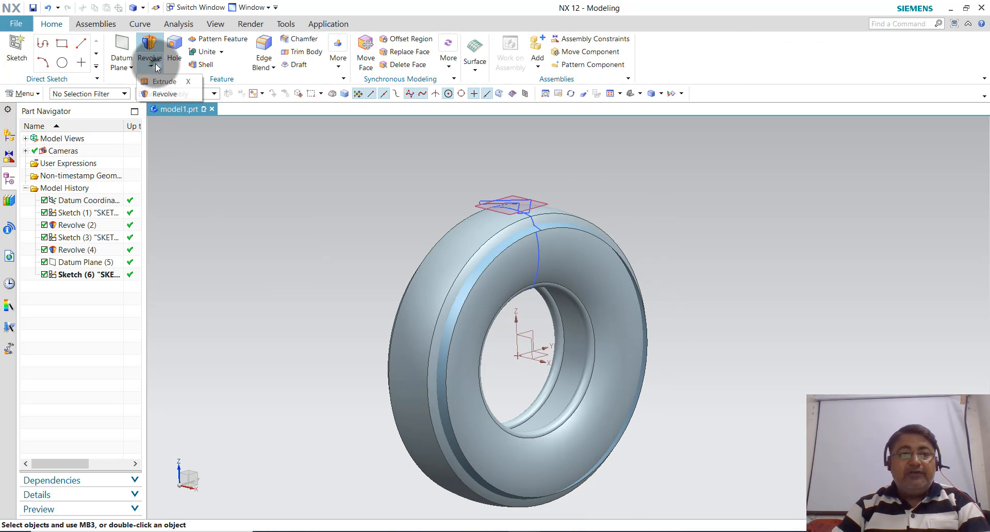
left_click(150, 66)
left_click(165, 83)
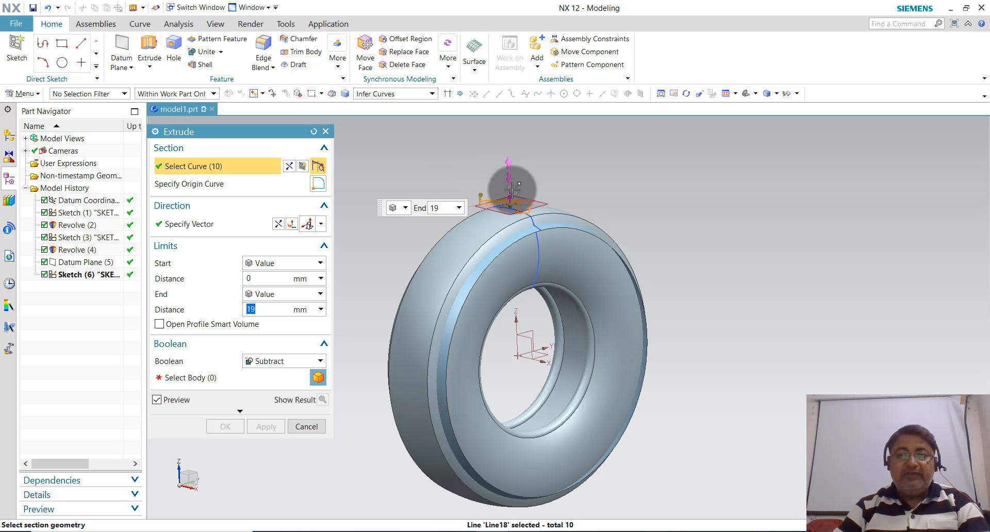
left_click_drag(509, 180, 507, 158)
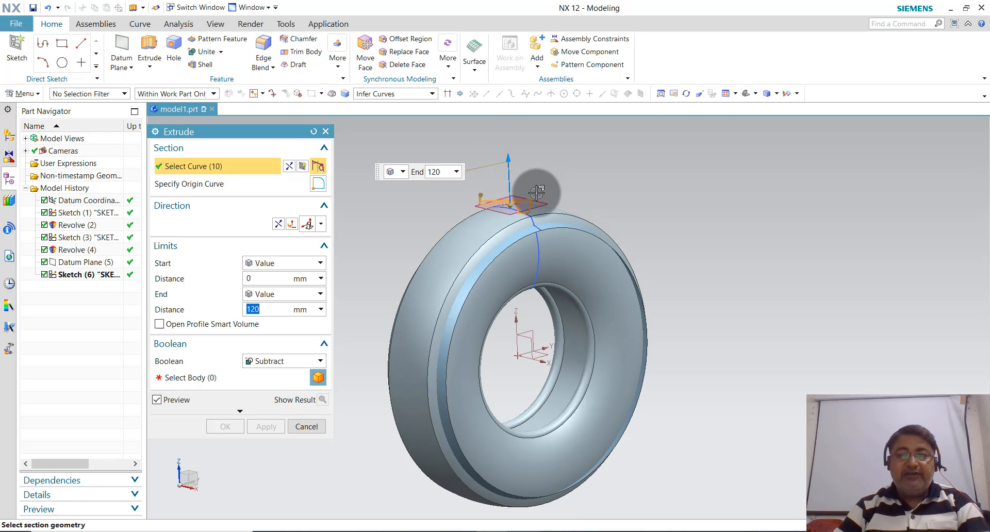
scroll(538, 194, "up", 3)
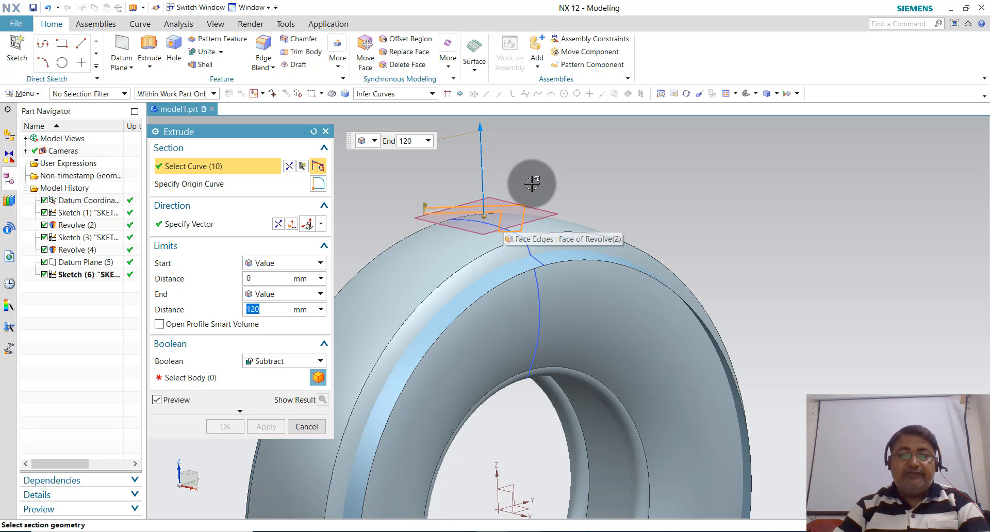
mouse_move(534, 184)
middle_mouse_down()
mouse_move(530, 194)
mouse_move(548, 196)
middle_mouse_up()
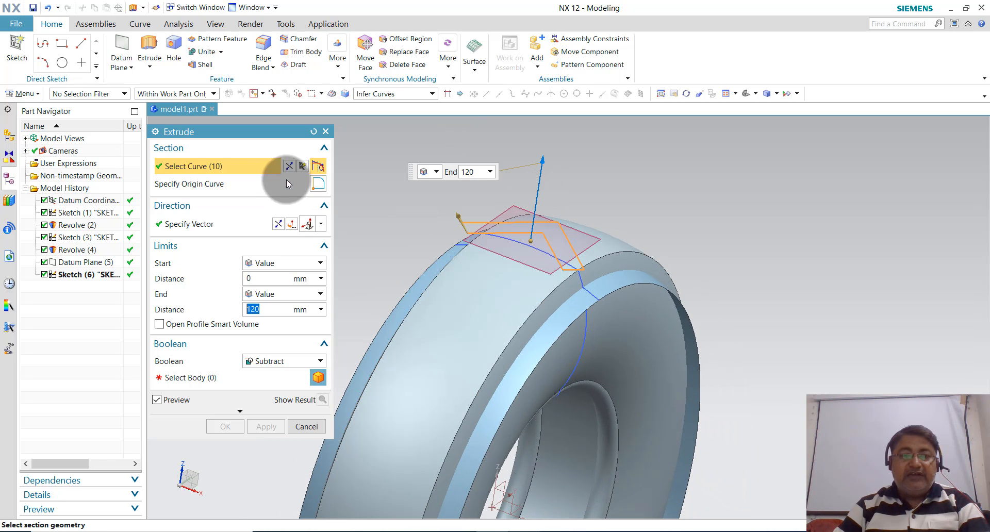
left_click(326, 132)
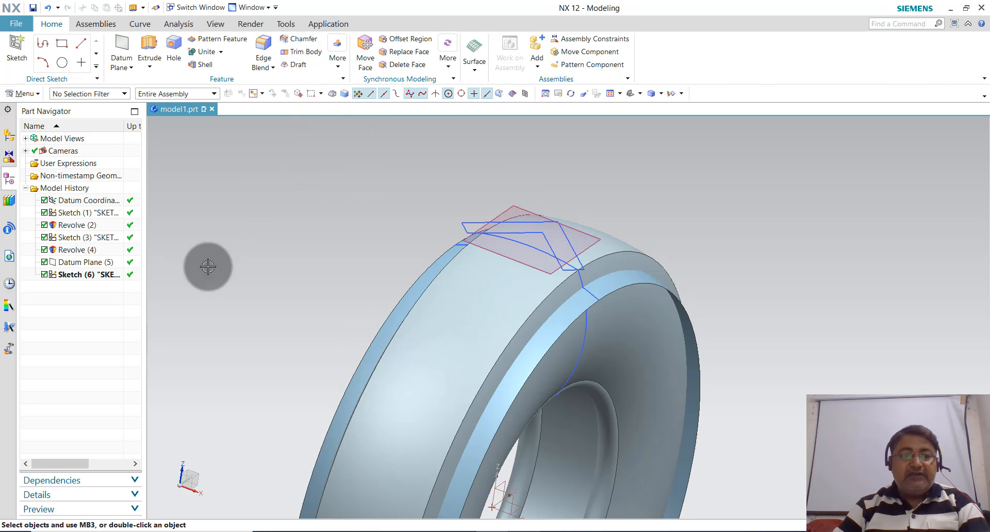
Start an extrusion of the V-shaped band sketch and end it at the revolved tread sheet using Until Selected
left_click(81, 277)
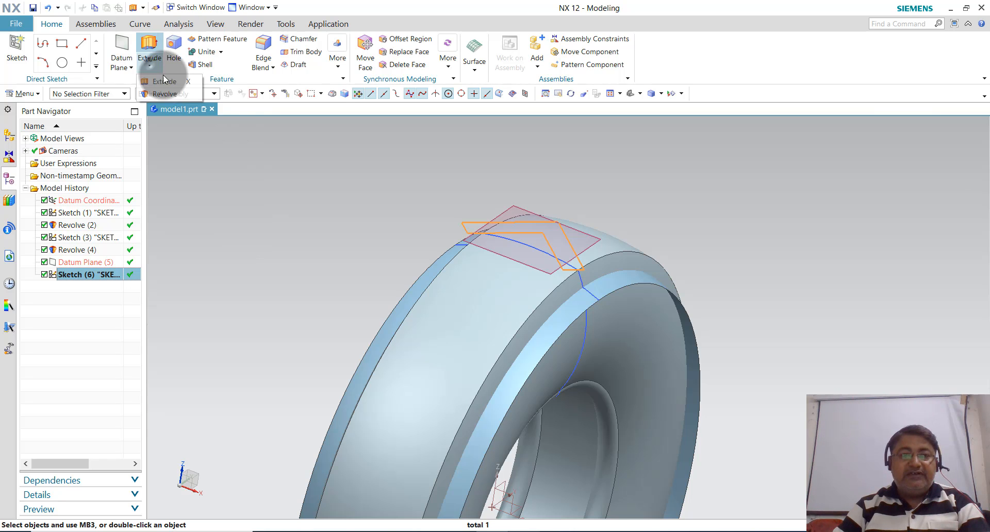
left_click(150, 66)
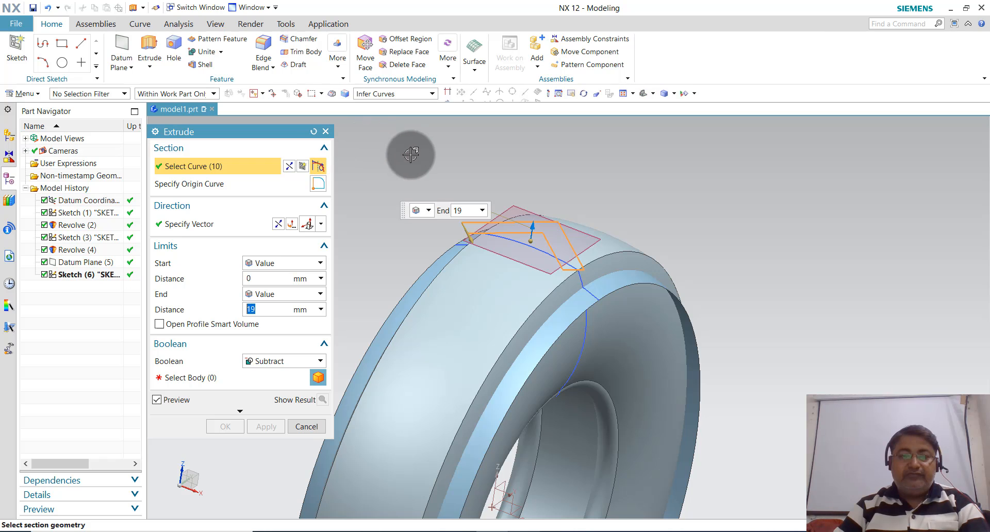
mouse_move(393, 196)
middle_mouse_down()
mouse_move(402, 183)
mouse_move(385, 215)
middle_mouse_up()
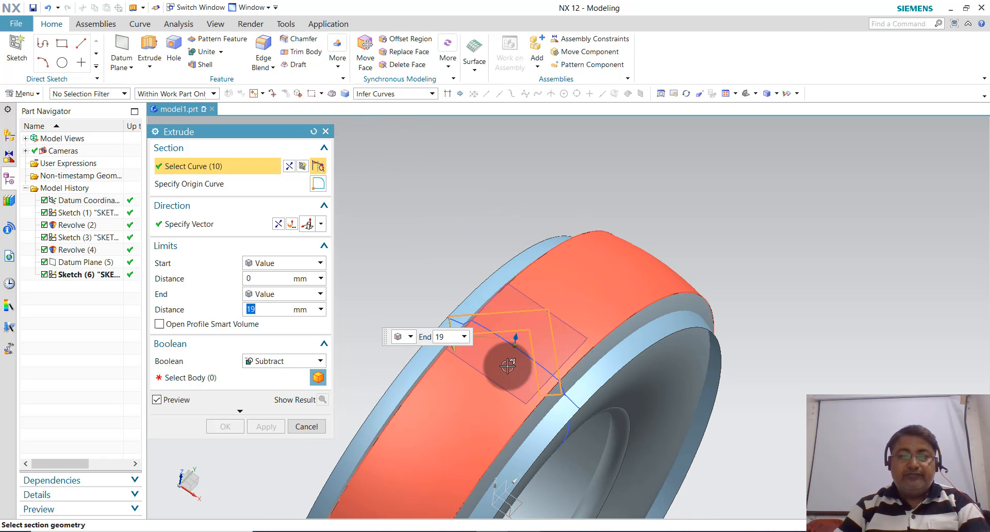
scroll(507, 362, "up", 2)
scroll(511, 359, "up", 2)
scroll(634, 240, "down", 2)
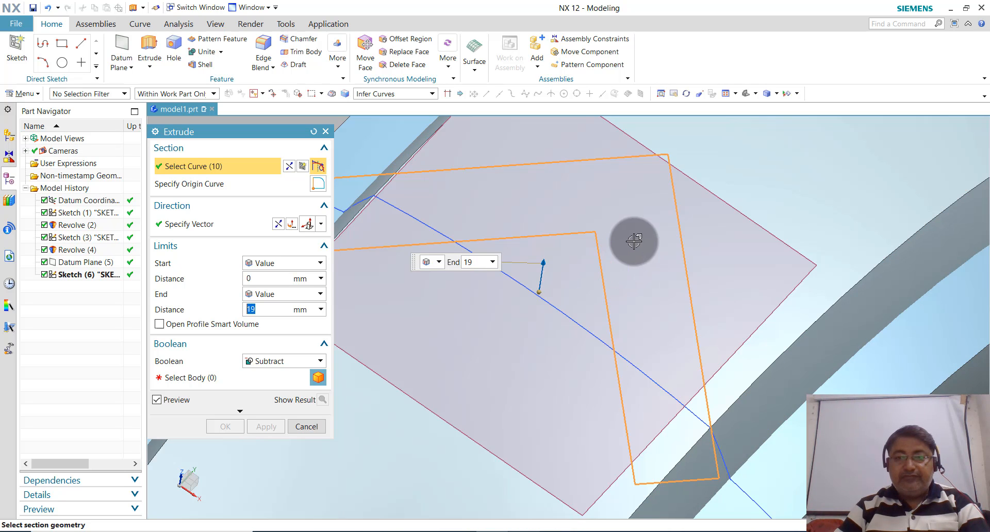
scroll(634, 241, "down", 3)
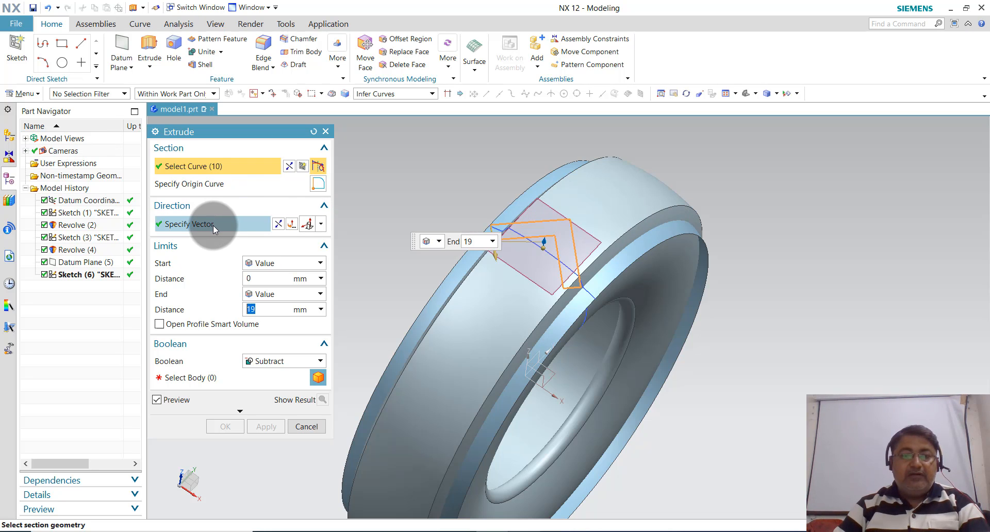
left_click(296, 295)
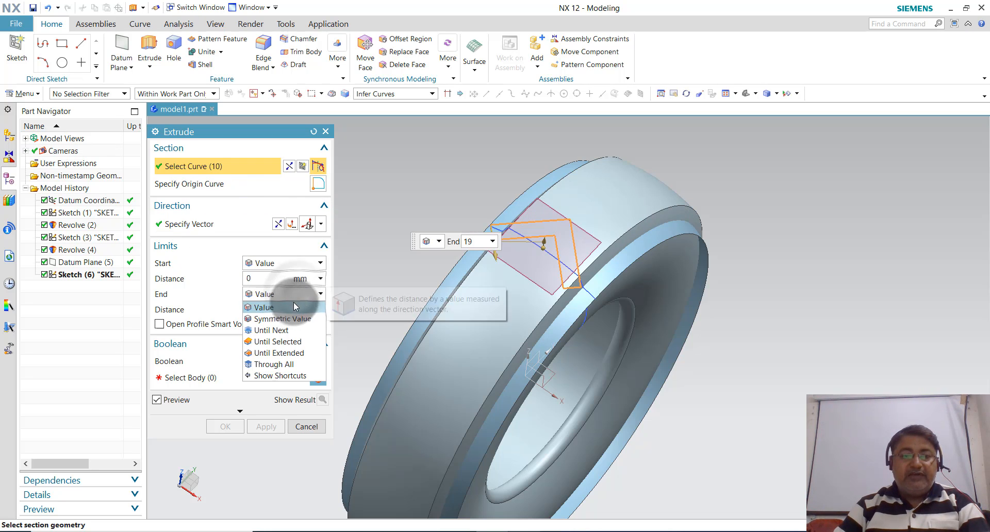
left_click(287, 342)
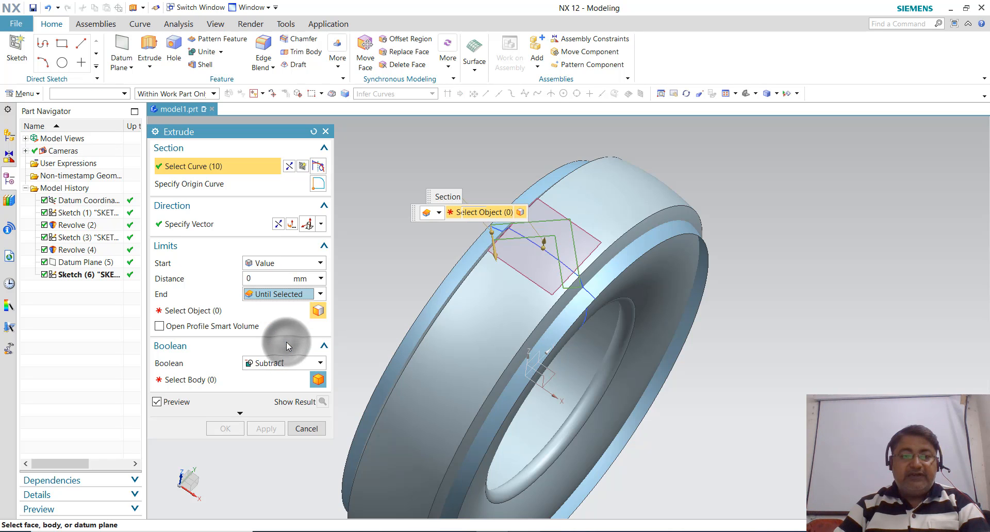
middle_click_drag(778, 367, 641, 223)
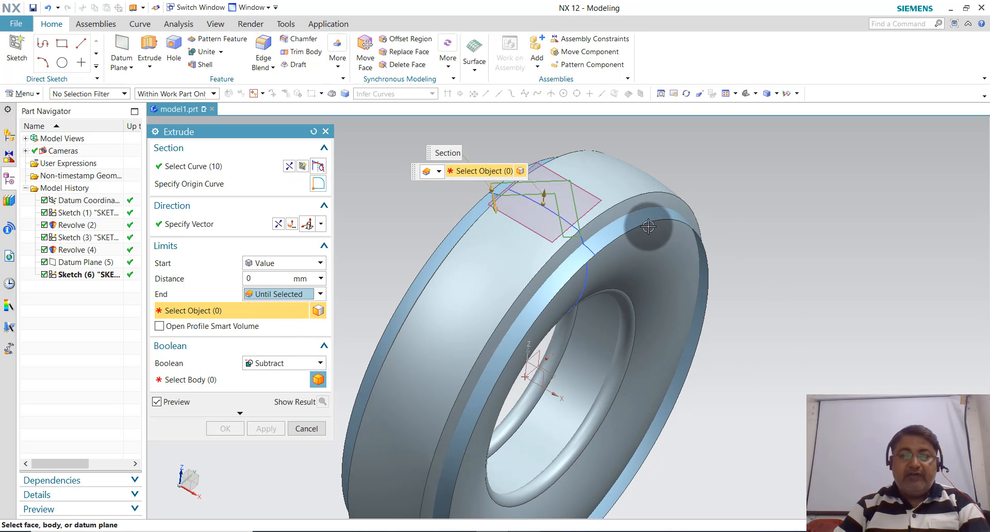
left_click(622, 228)
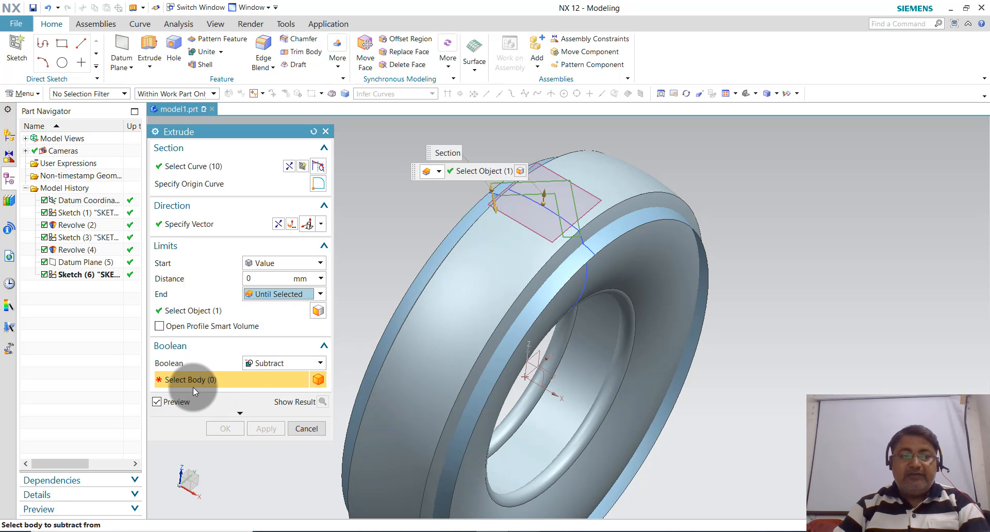
Subtract the V-shaped extrusion from the revolved solid tyre body and finish the Extrude command
left_click(447, 331)
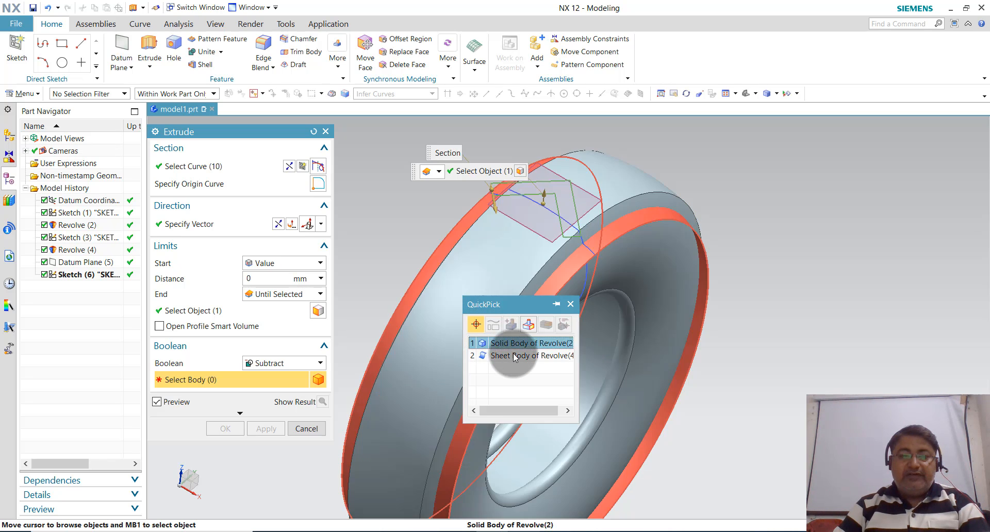
left_click(513, 356)
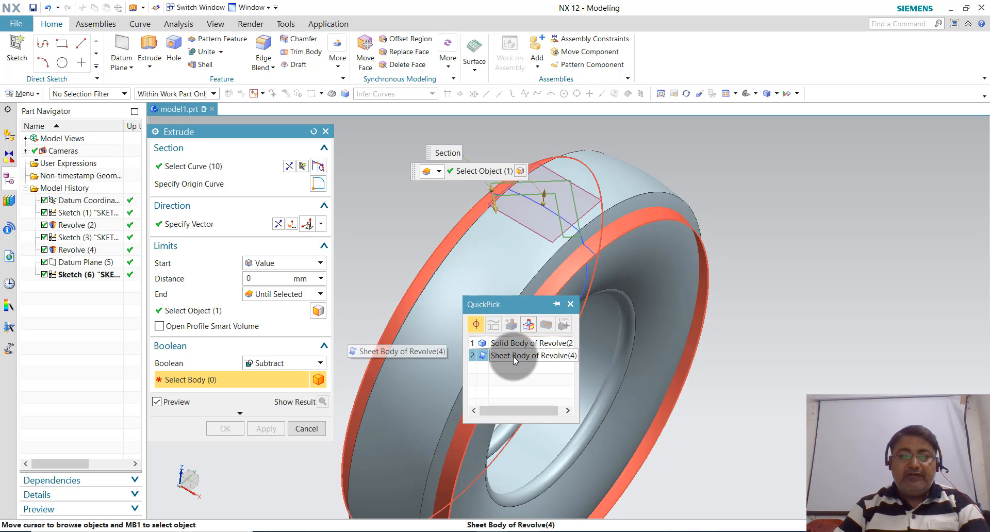
left_click(513, 347)
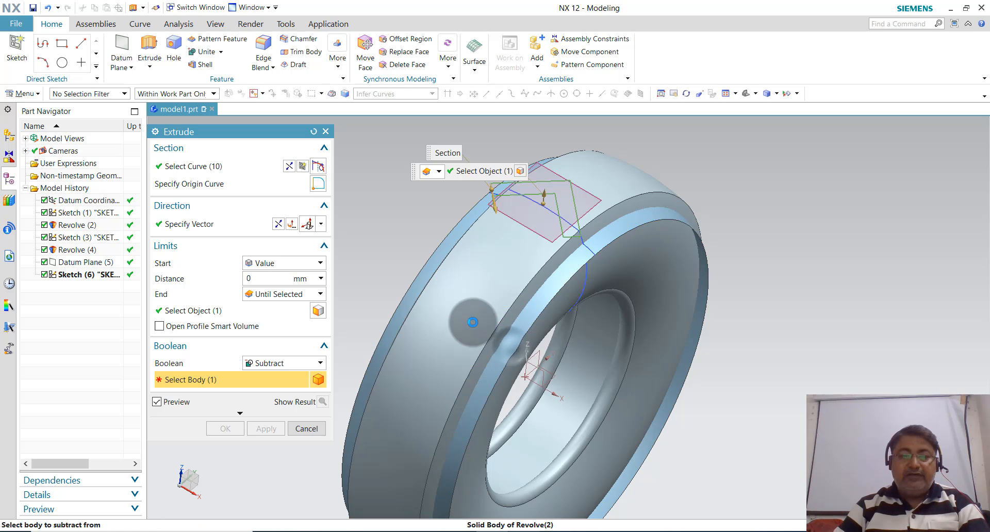
left_click(472, 322)
middle_click_drag(758, 334, 762, 309)
scroll(763, 309, "down", 1)
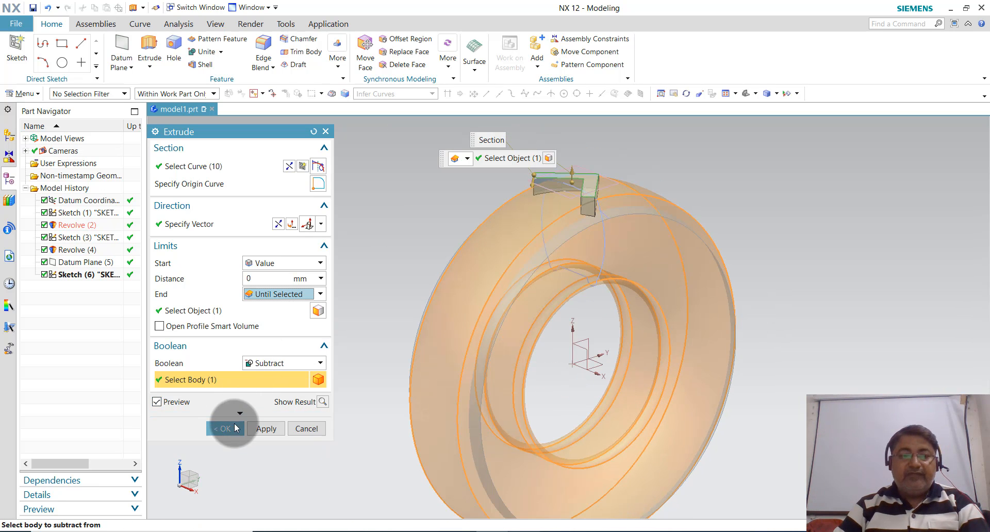
left_click(265, 429)
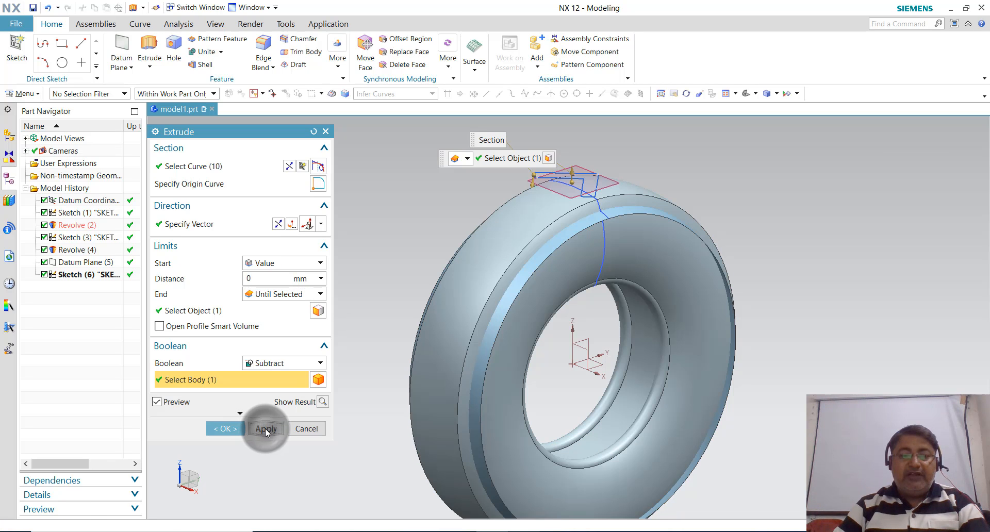
left_click(304, 429)
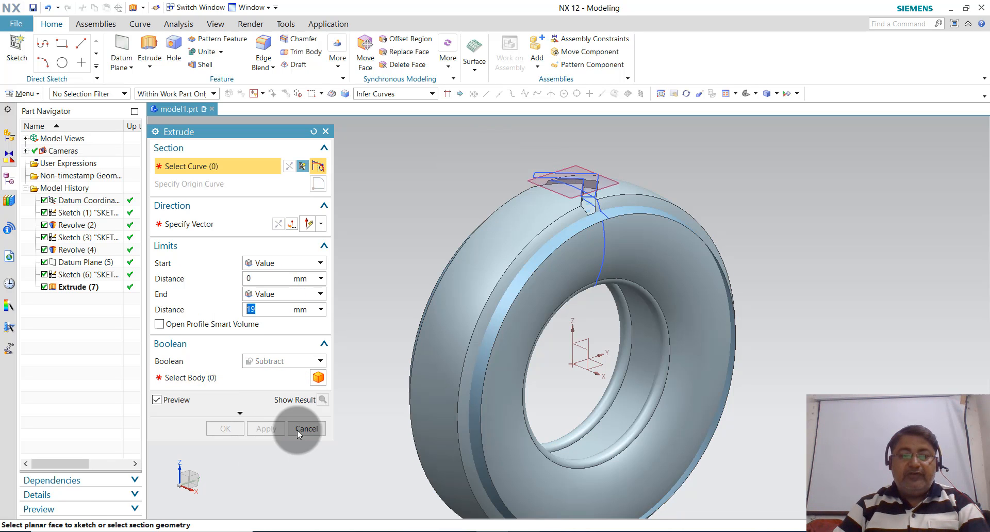
Examine the V-shaped groove cut into the tyre crown and where it meets the tread sheet
middle_click_drag(372, 265, 369, 282)
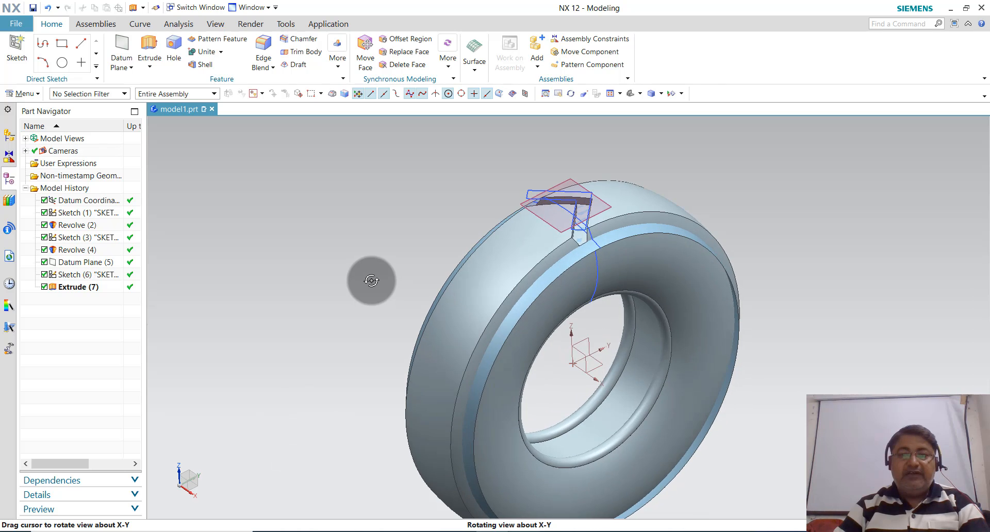
scroll(598, 241, "up", 2)
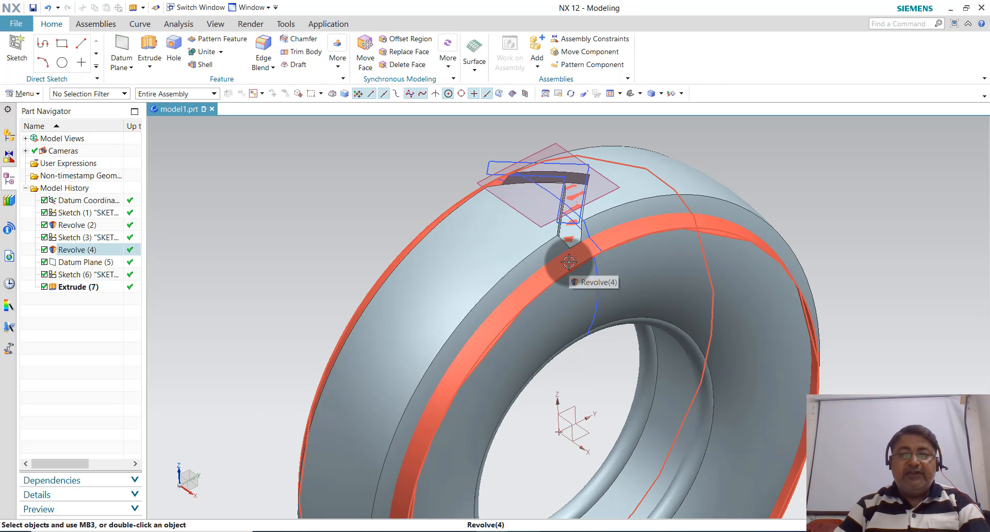
scroll(568, 263, "down", 2)
scroll(586, 241, "up", 3)
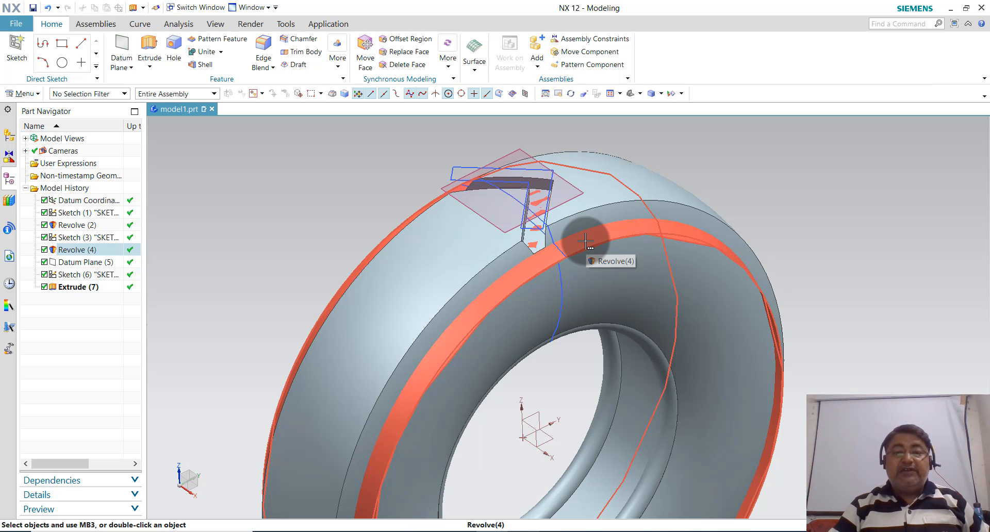
scroll(524, 261, "down", 2)
middle_click_drag(524, 261, 427, 223)
scroll(427, 222, "down", 2)
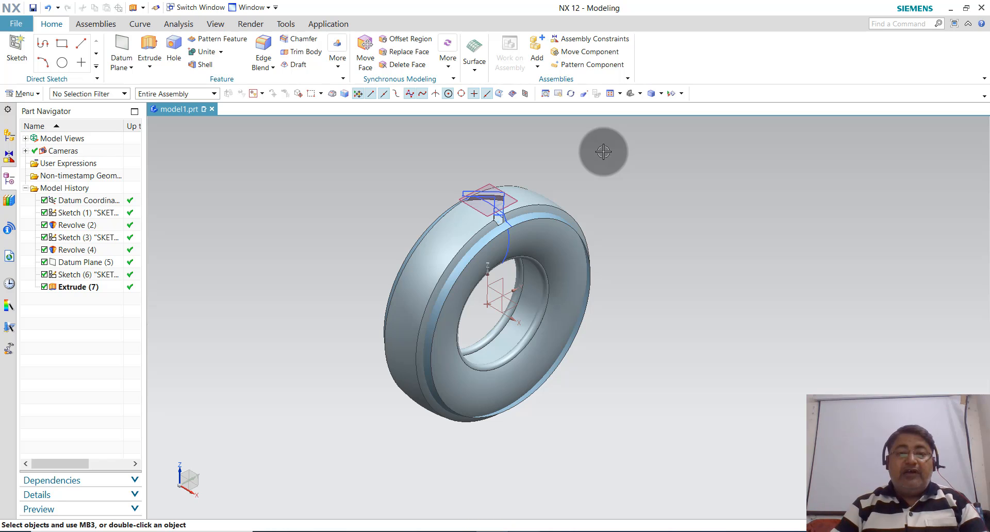
Pattern the V-shaped groove cut circularly around the X datum axis, with a count of 28 over a 360° span
left_click(83, 287)
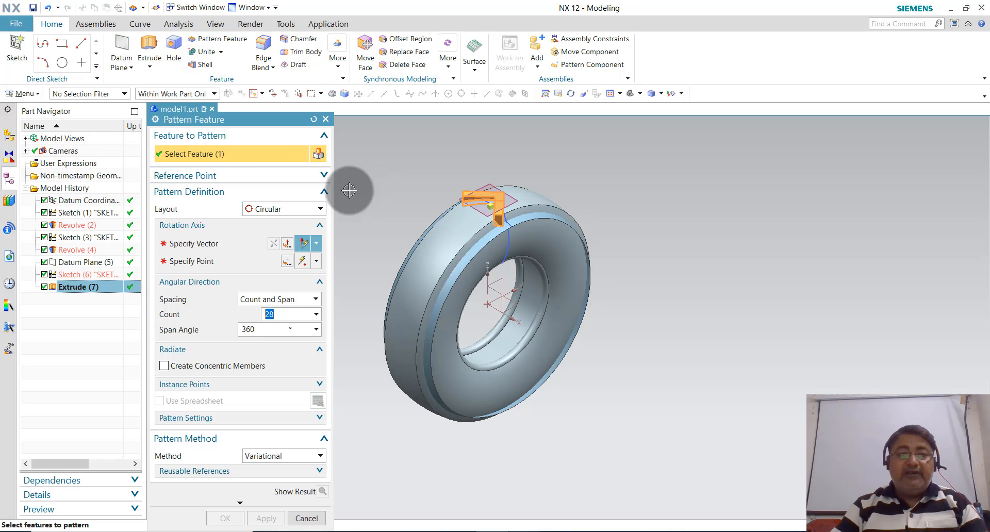
left_click(295, 209)
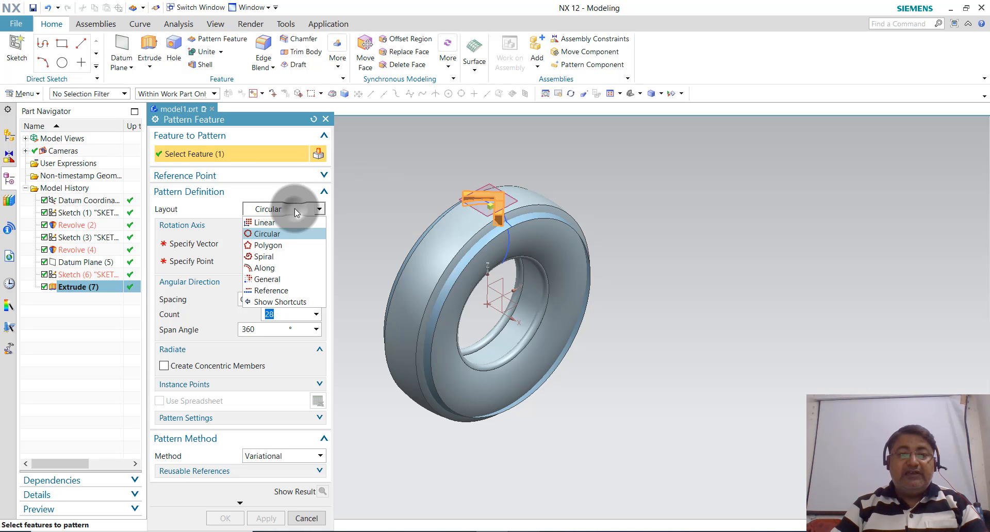
left_click(287, 238)
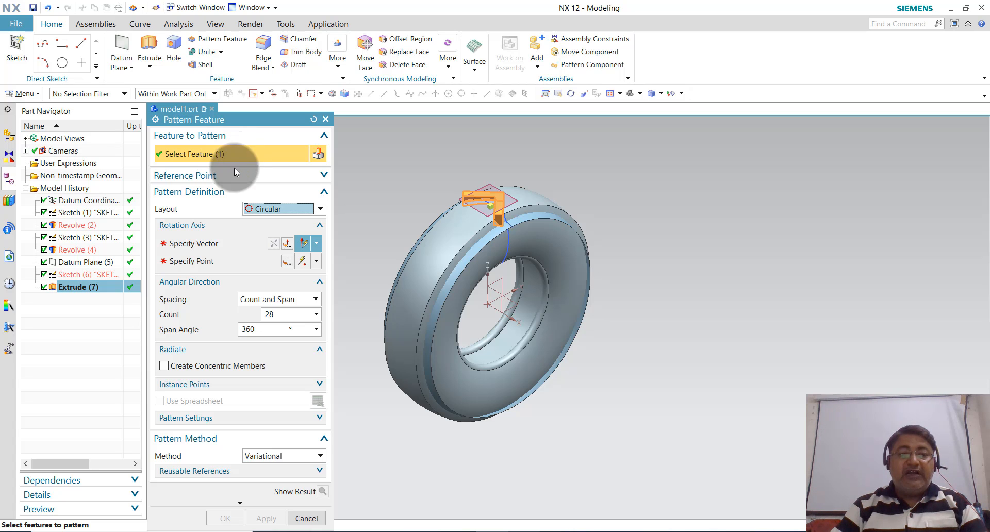
left_click(206, 248)
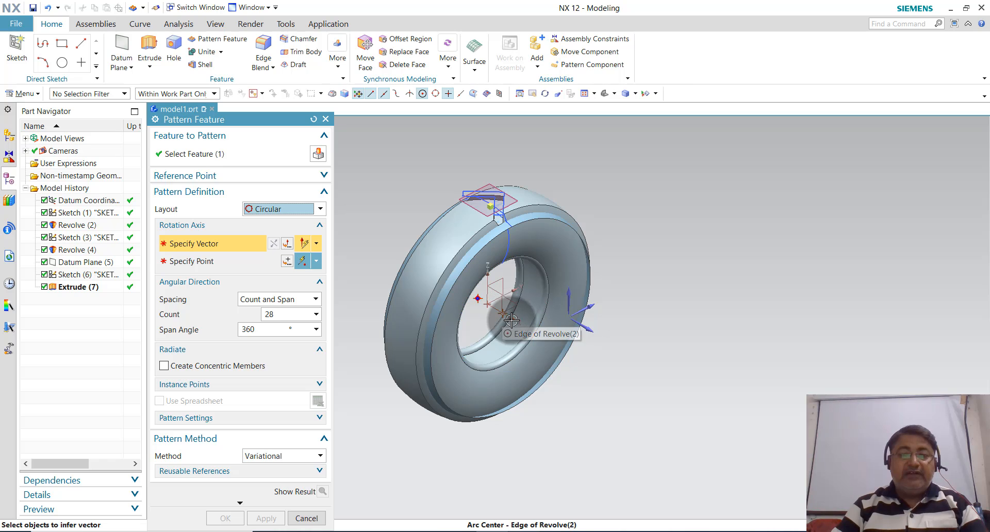
scroll(500, 317, "up", 1)
scroll(511, 319, "up", 2)
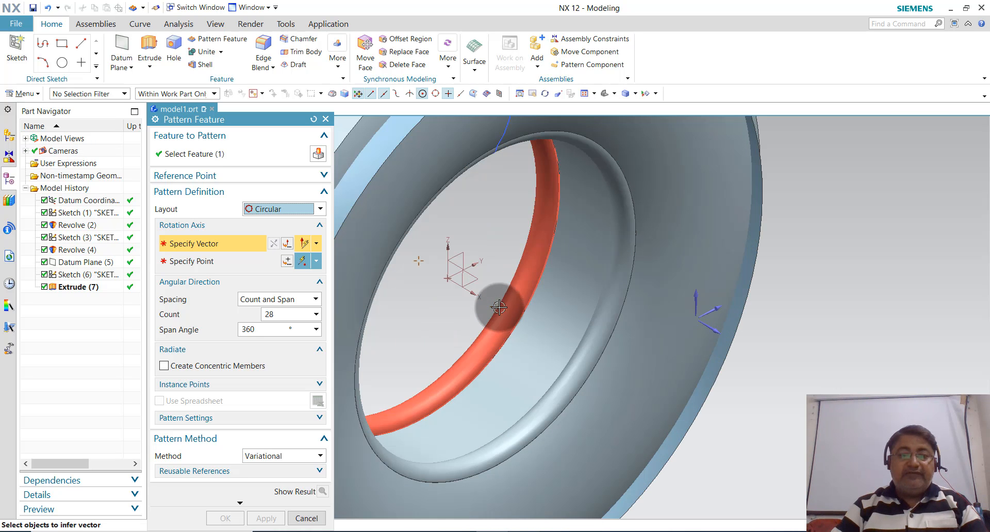
left_click(472, 290)
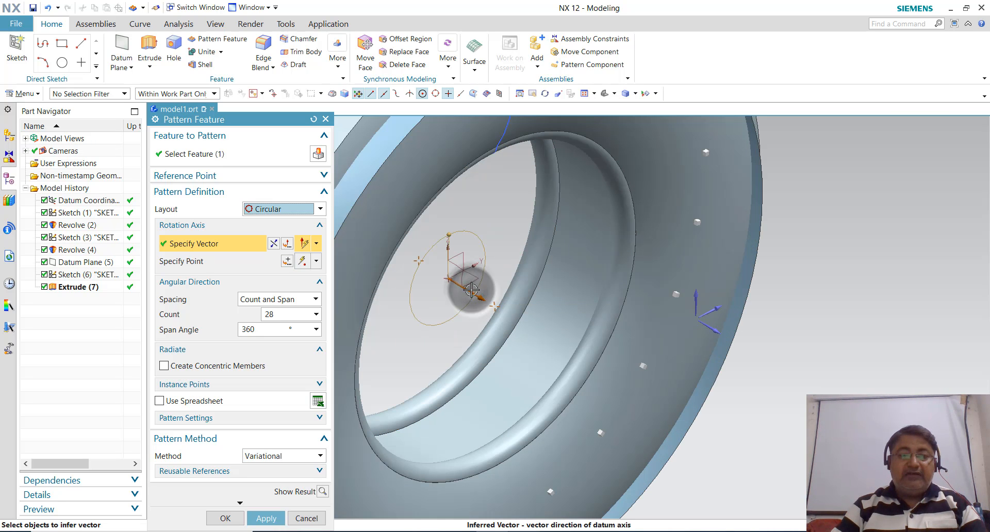
scroll(568, 330, "down", 3)
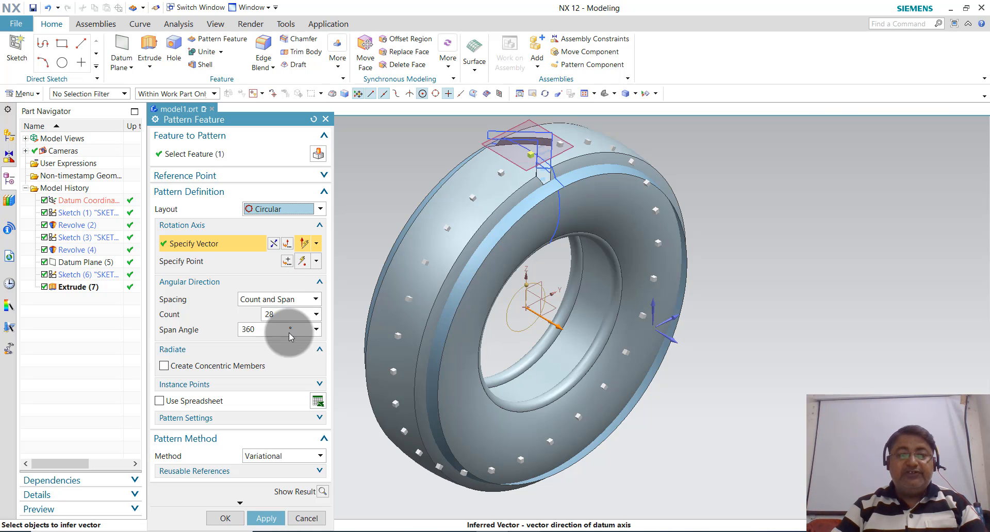
left_click(232, 523)
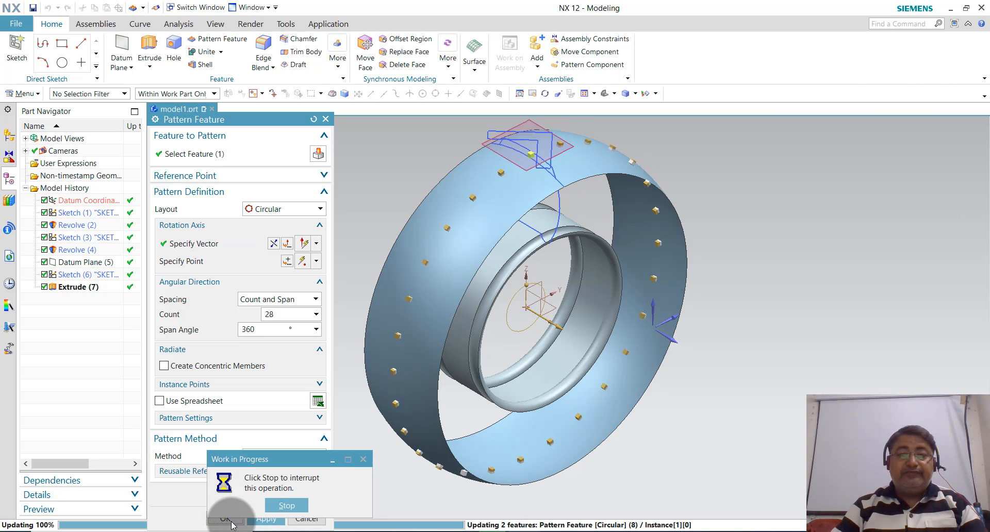
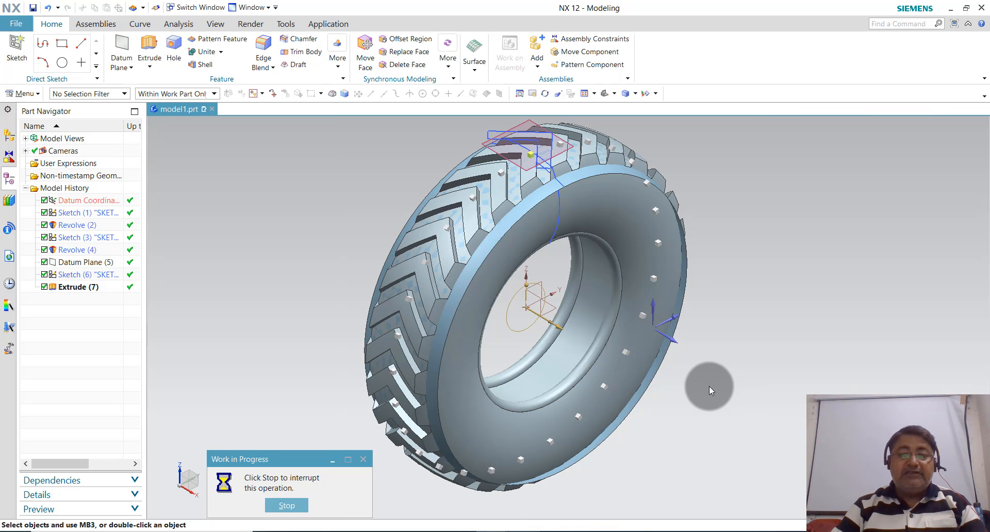
Shell the tyre body with 5 mm wall thickness, removing the inner bore face between the two beads
mouse_move(710, 386)
middle_mouse_down()
mouse_move(626, 393)
mouse_move(723, 378)
middle_mouse_up()
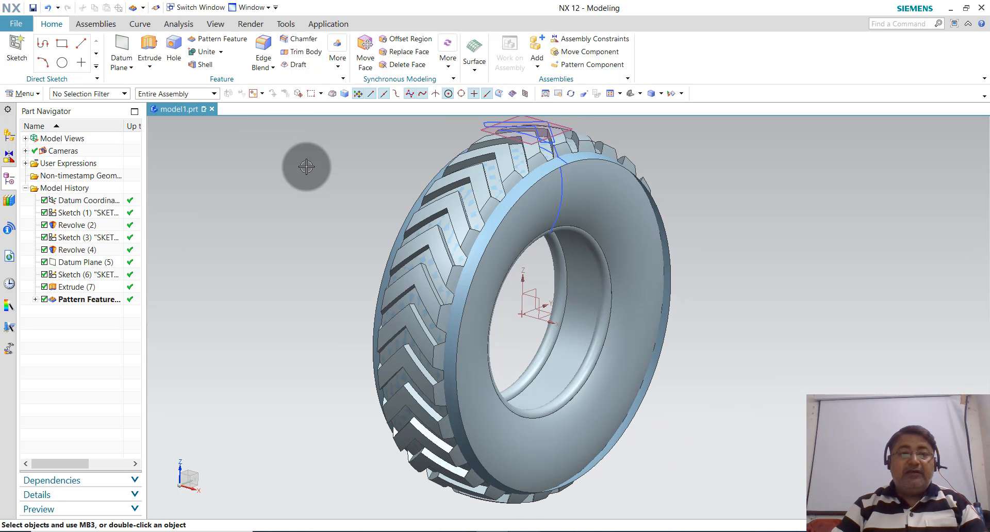
left_click(199, 67)
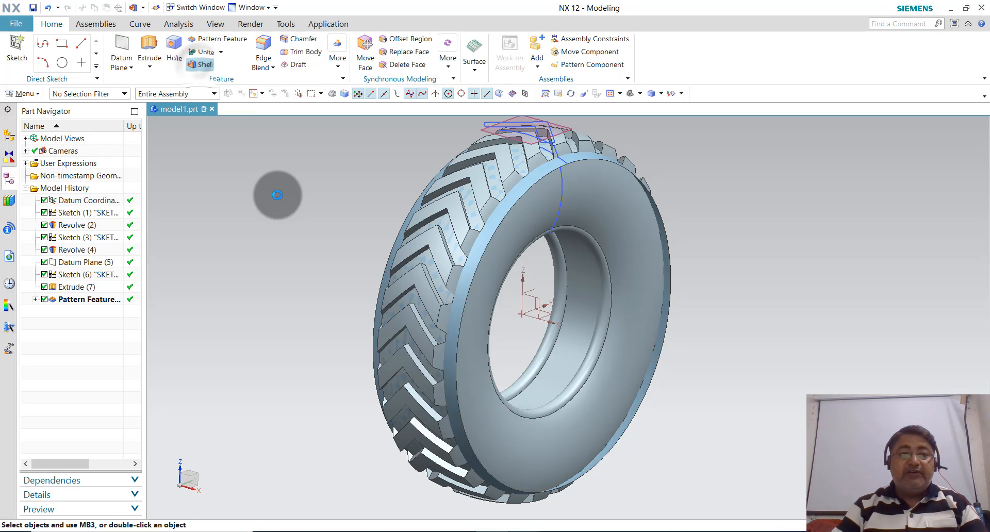
left_click(256, 228)
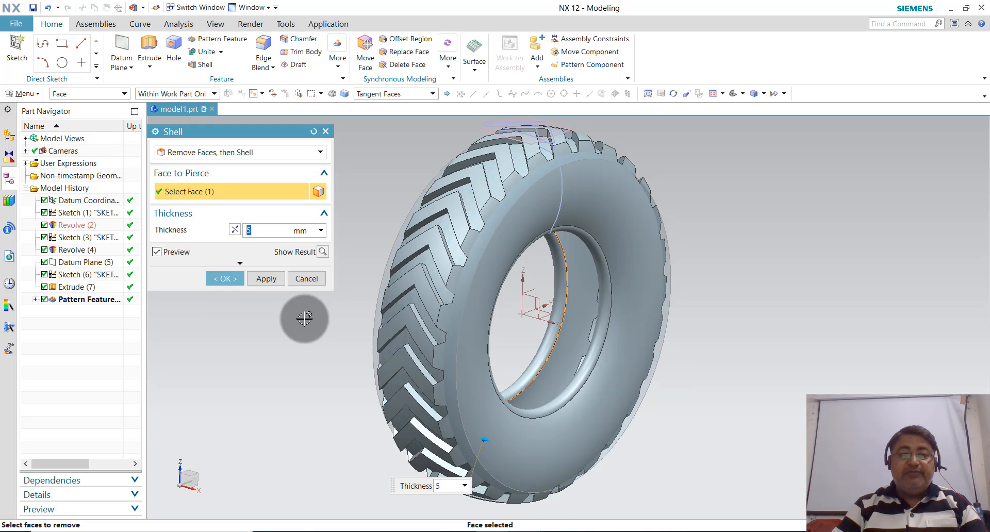
left_click(225, 279)
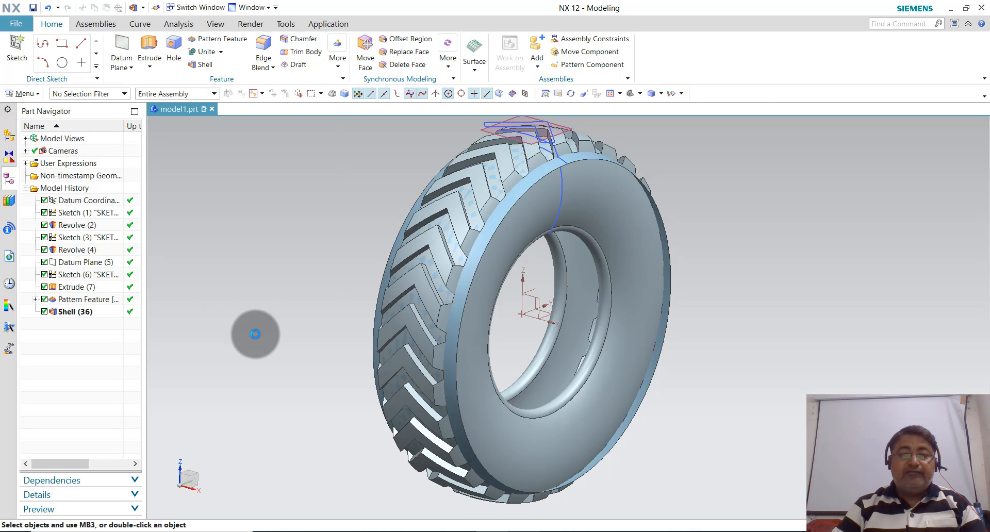
Hide the revolved tread sheet, Revolve (4), around the tyre body
middle_click_drag(255, 334, 491, 214)
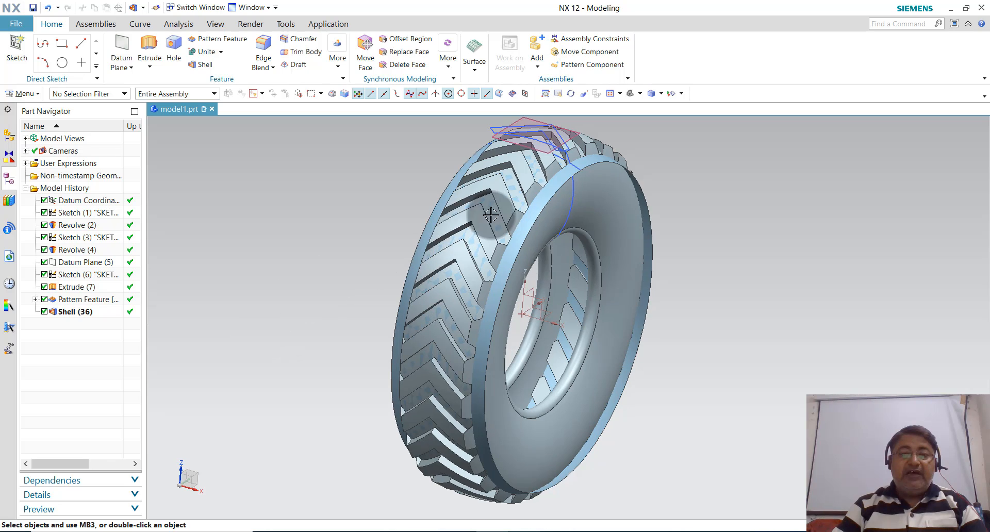
left_click(534, 216)
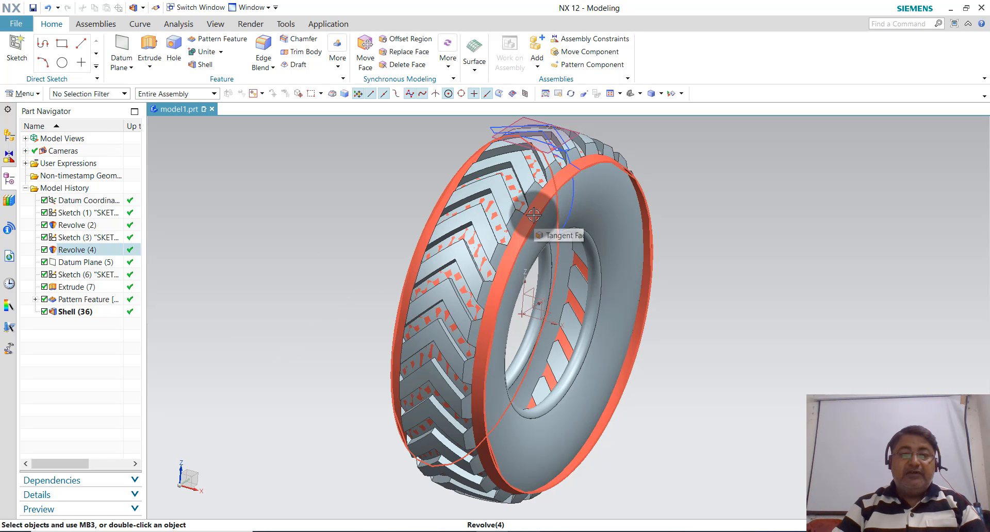
left_click(108, 238)
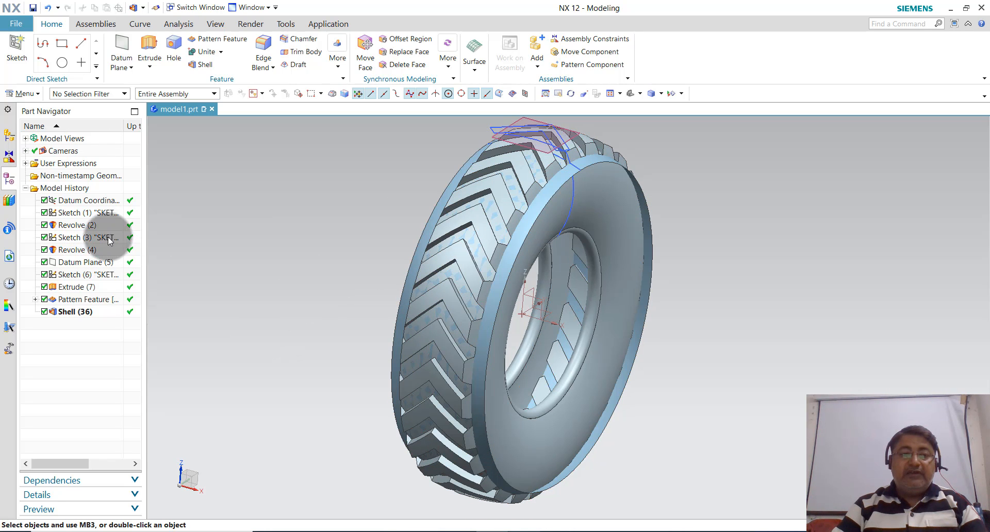
right_click(79, 251)
left_click(303, 229)
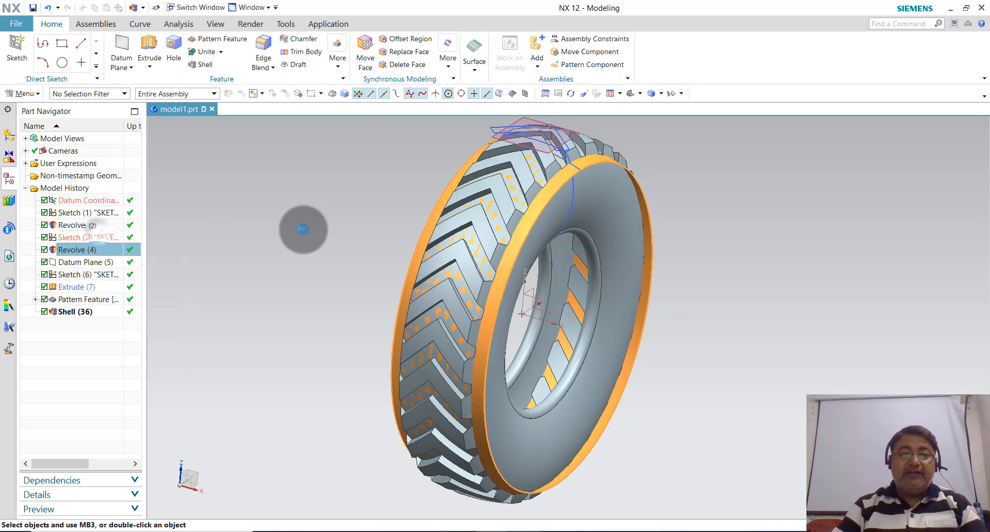
Restrict selection to sketches, select all three sketches in the model and hide them
middle_click_drag(627, 336, 506, 333)
scroll(505, 333, "down", 4)
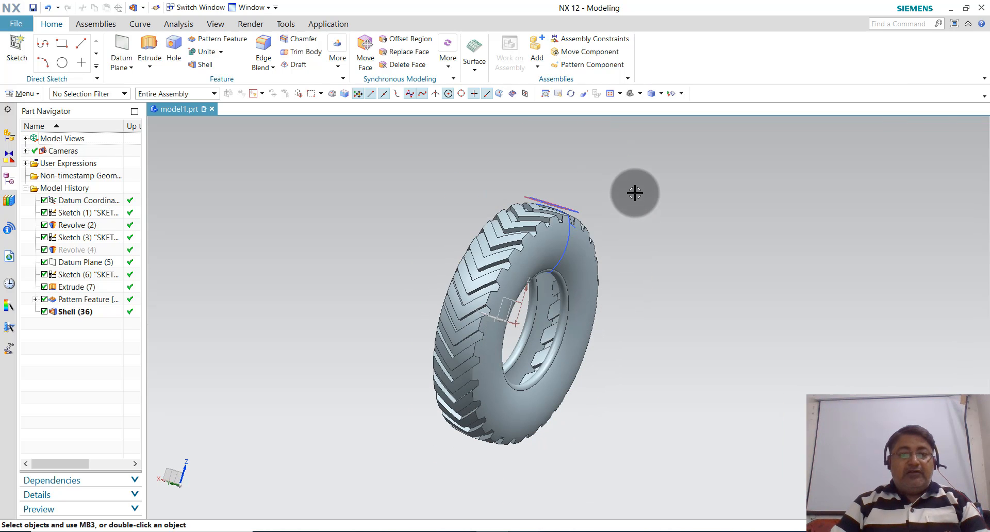
left_click(104, 96)
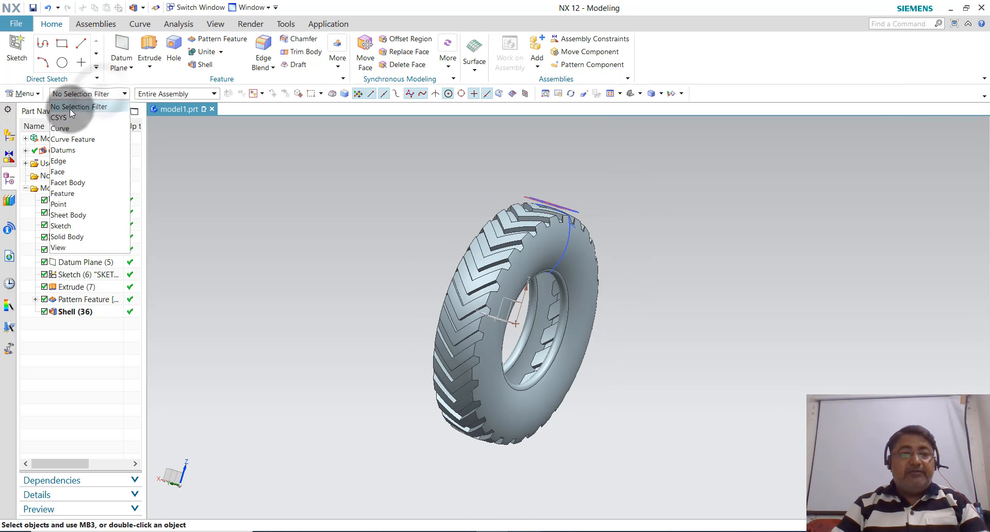
left_click(72, 224)
mouse_move(646, 174)
left_mouse_down()
mouse_move(397, 449)
mouse_move(327, 407)
mouse_move(323, 343)
left_mouse_up()
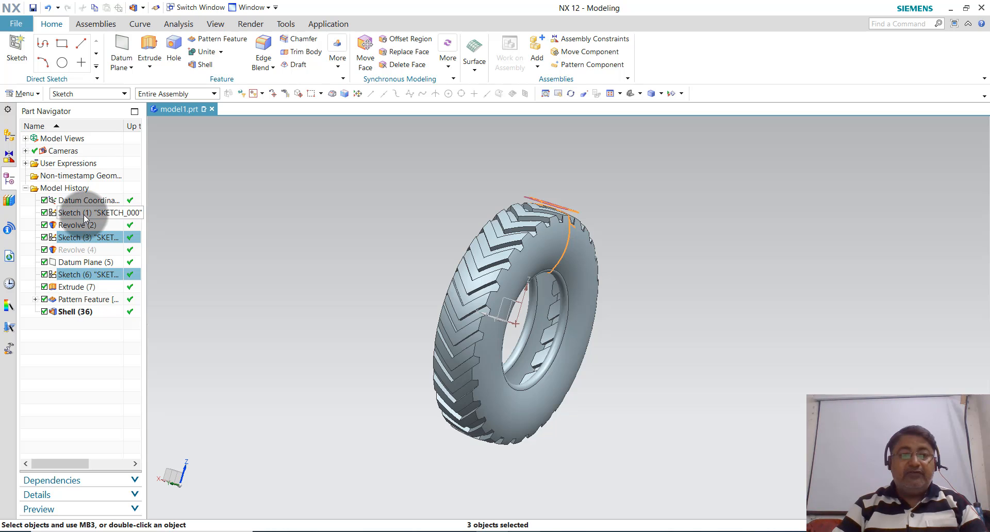
right_click(85, 218)
left_click(106, 222)
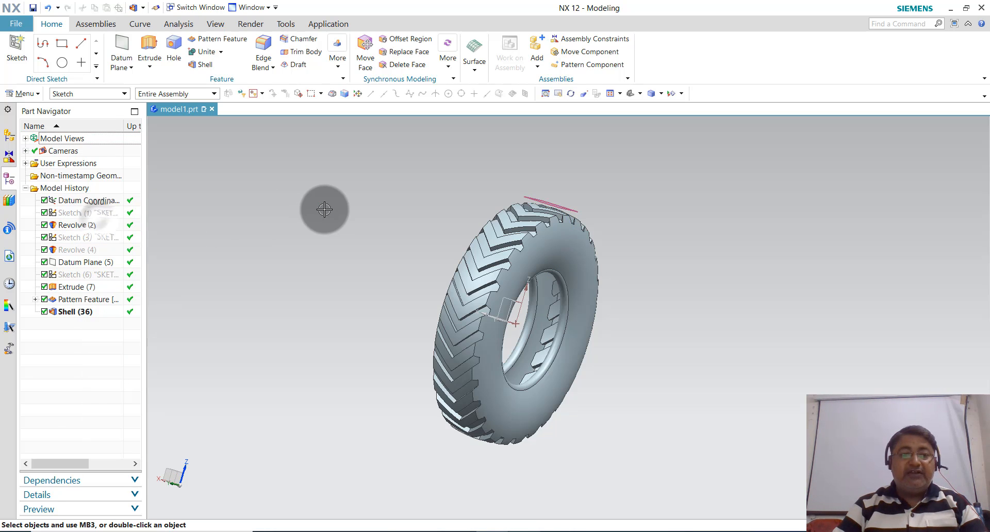
Restrict selection to datums and hide the datum plane together with the datum coordinate system
left_click(110, 94)
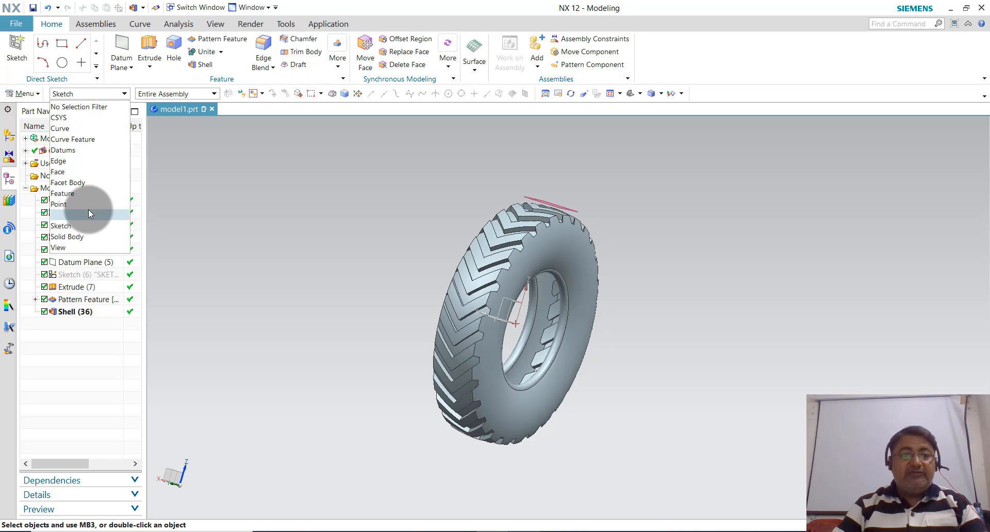
left_click(111, 153)
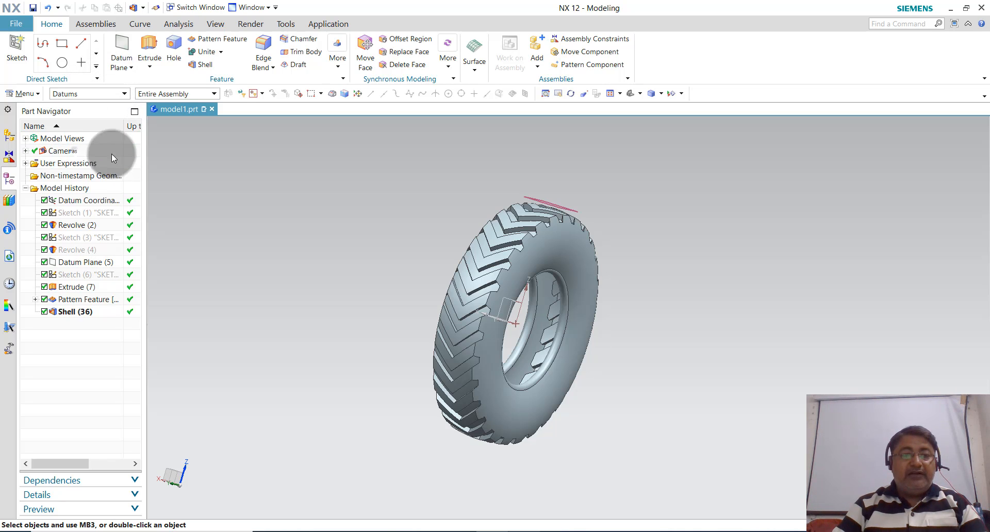
left_click_drag(656, 174, 325, 466)
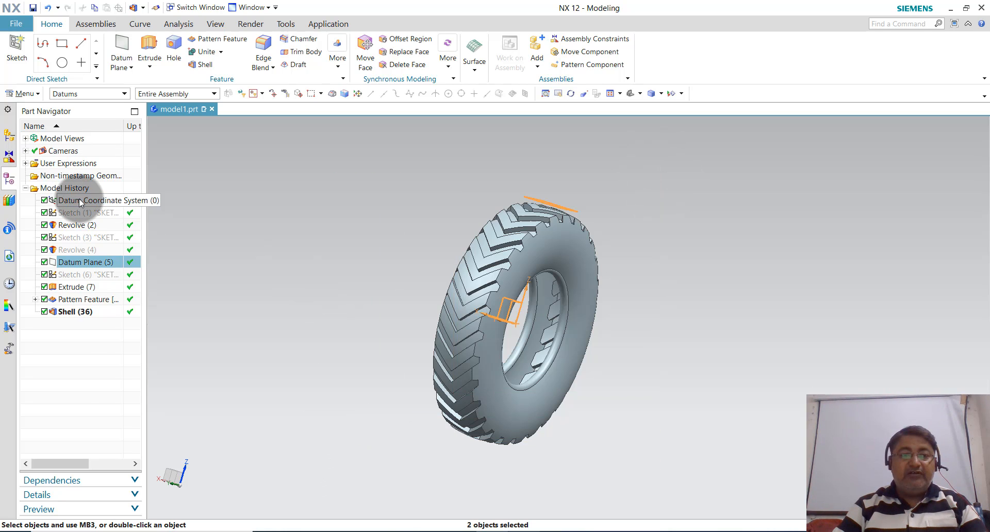
right_click(80, 202)
left_click(98, 327)
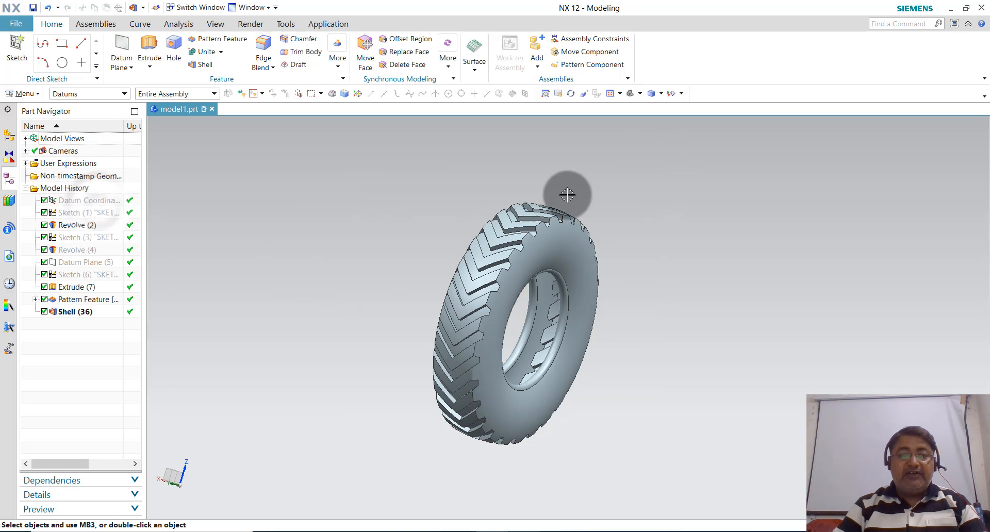
Examine the shelled interior, wall and bead profile in a one-plane section view across Z, and cancel the section
middle_click_drag(567, 195, 453, 227)
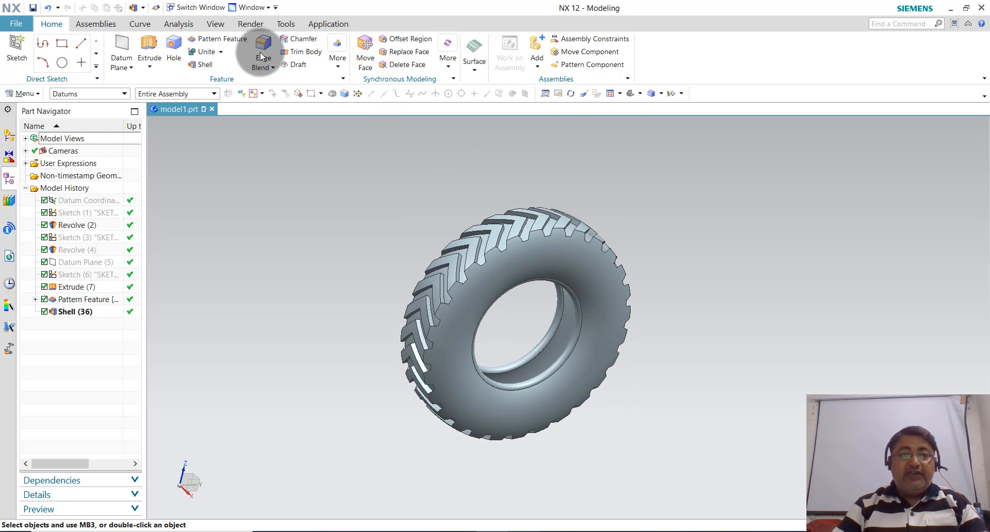
left_click(225, 29)
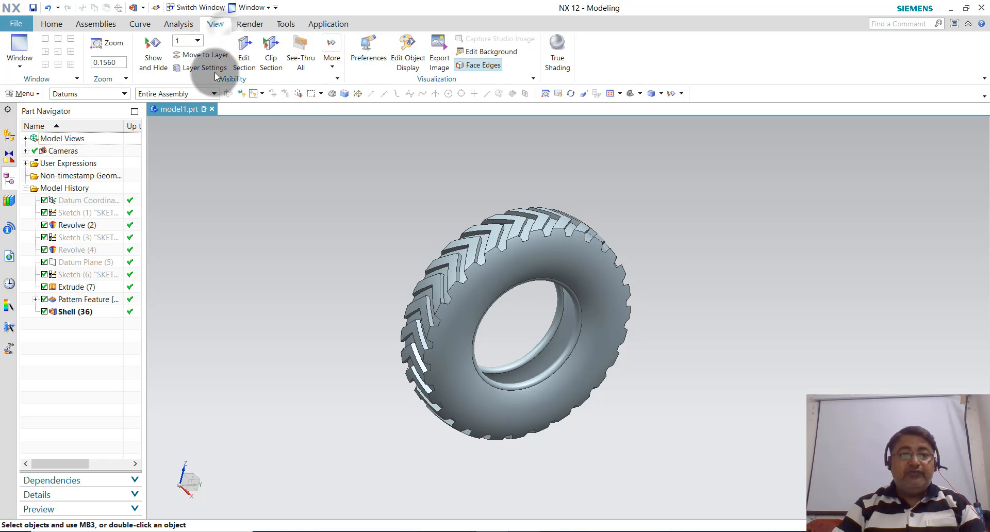
left_click(250, 65)
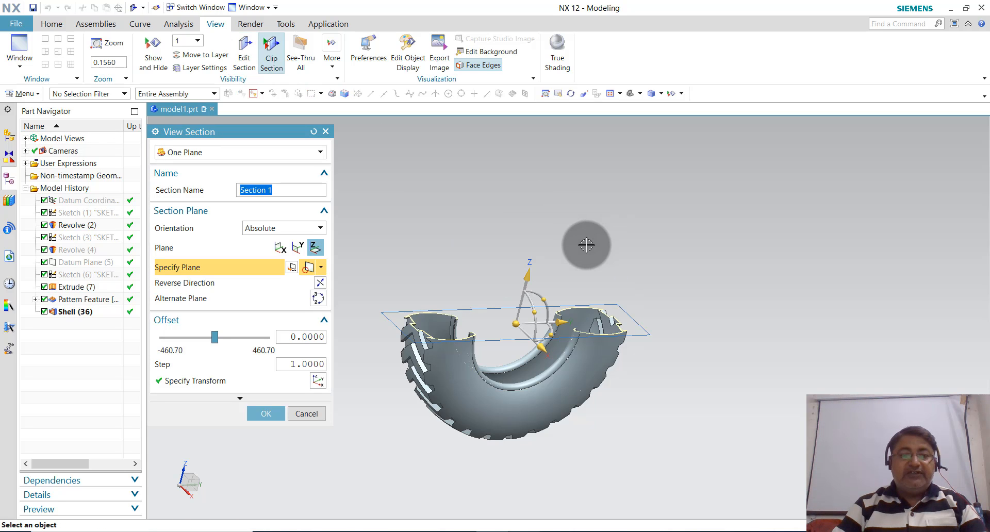
middle_click_drag(587, 245, 549, 292)
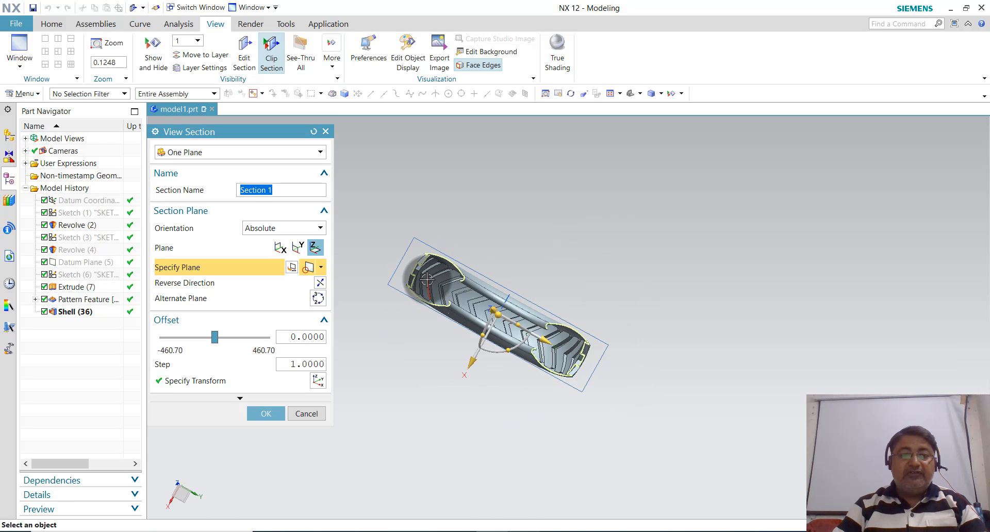
scroll(427, 279, "down", 2)
scroll(431, 289, "up", 9)
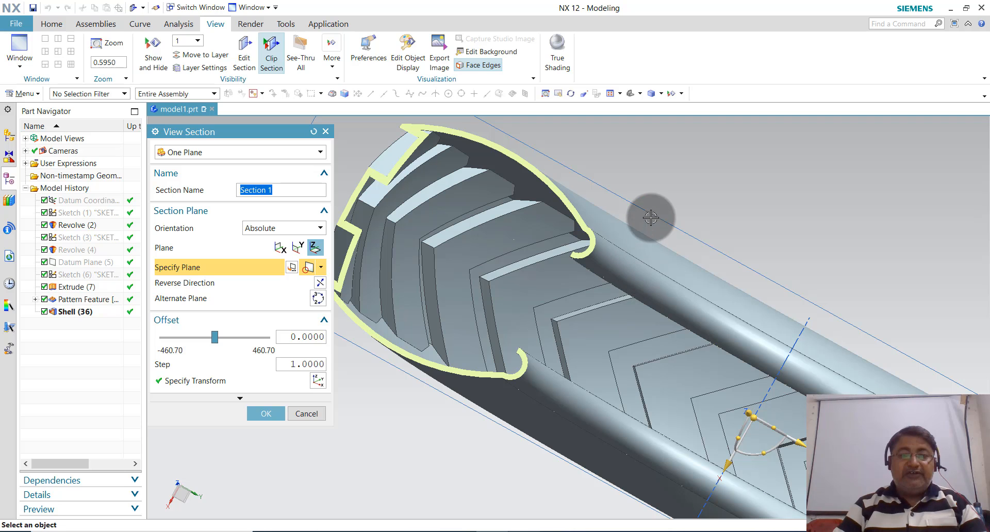
middle_click_drag(651, 218, 679, 225)
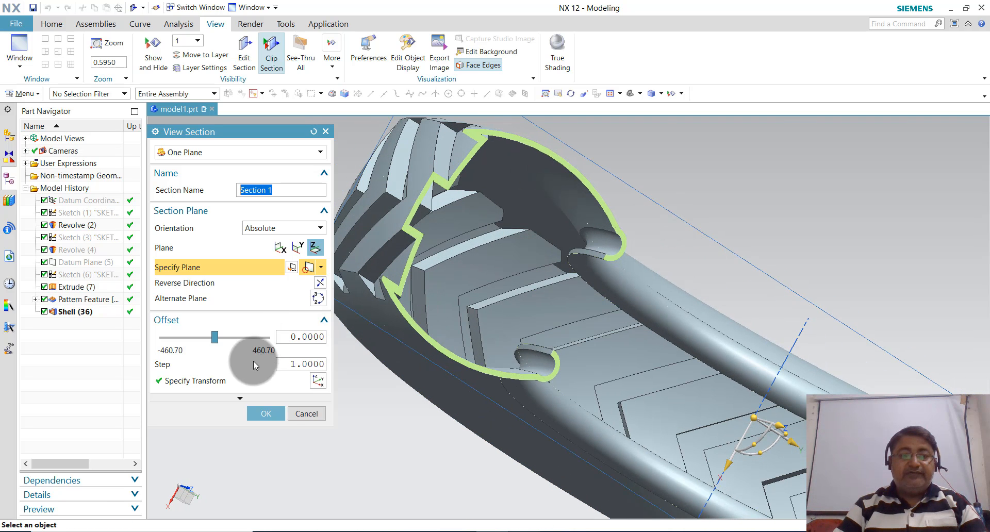
left_click(308, 414)
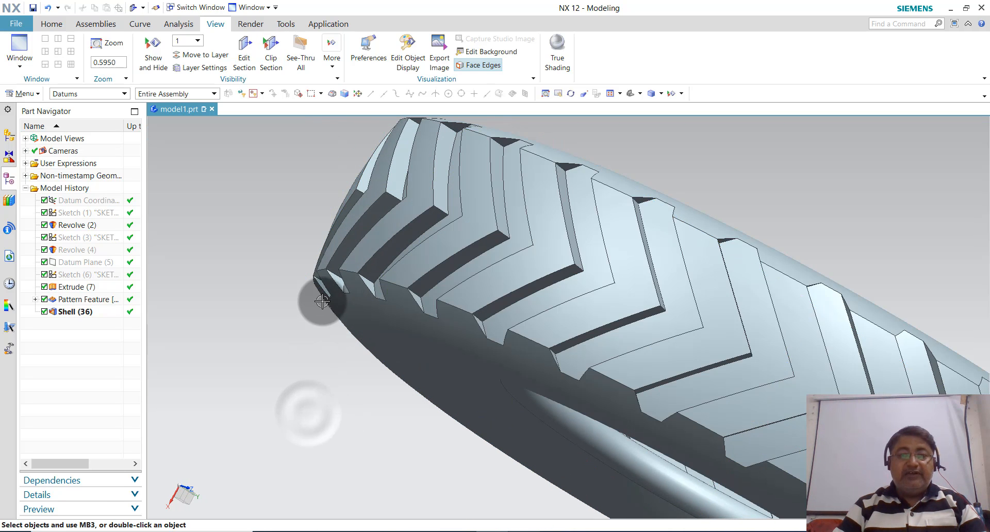
scroll(321, 299, "down", 4)
middle_click_drag(581, 224, 530, 299)
scroll(530, 298, "up", 1)
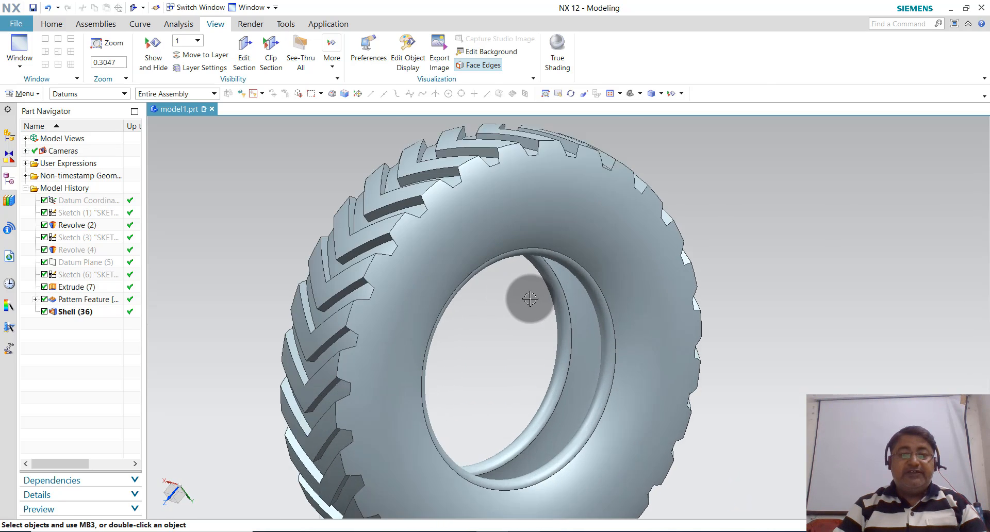
scroll(530, 299, "down", 2)
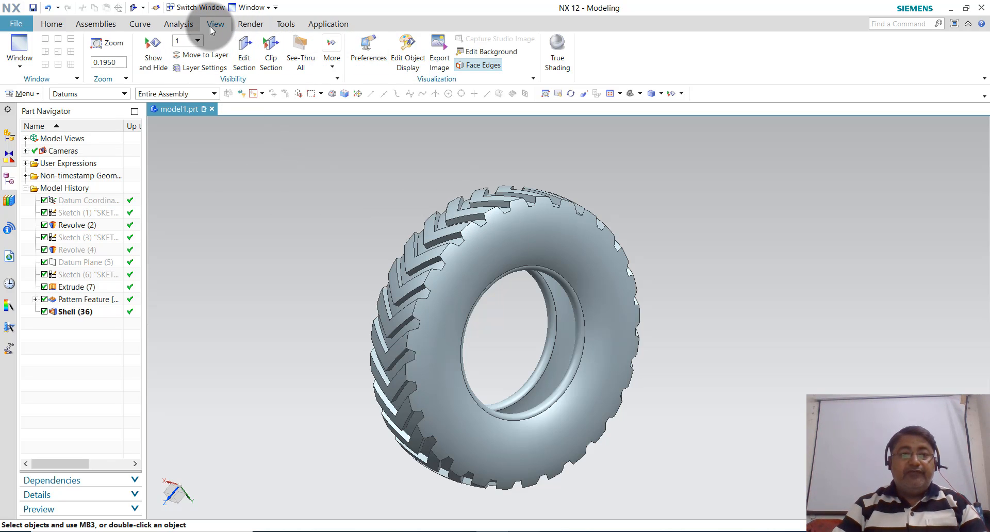
Edit the object display of the solid tyre body, setting its colour to a very dark gray
left_click(402, 58)
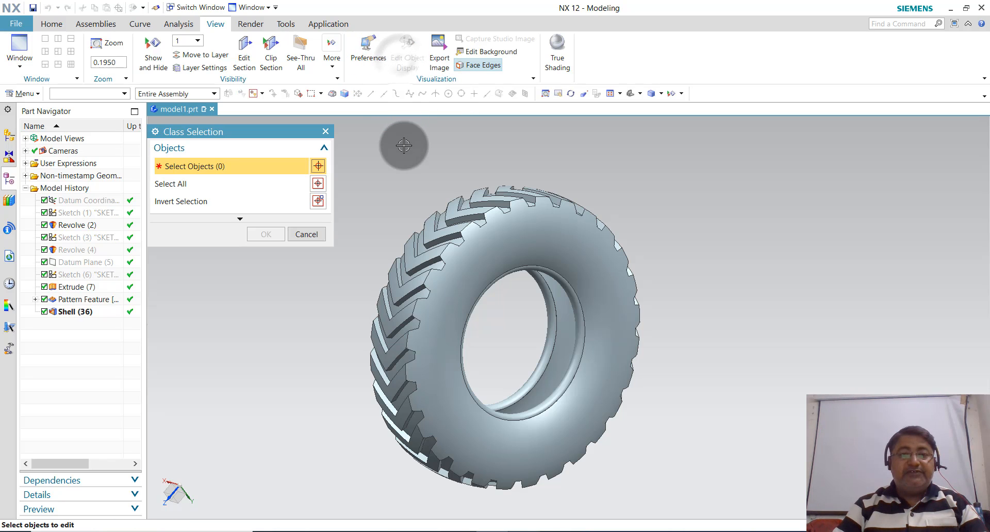
scroll(647, 163, "up", 1)
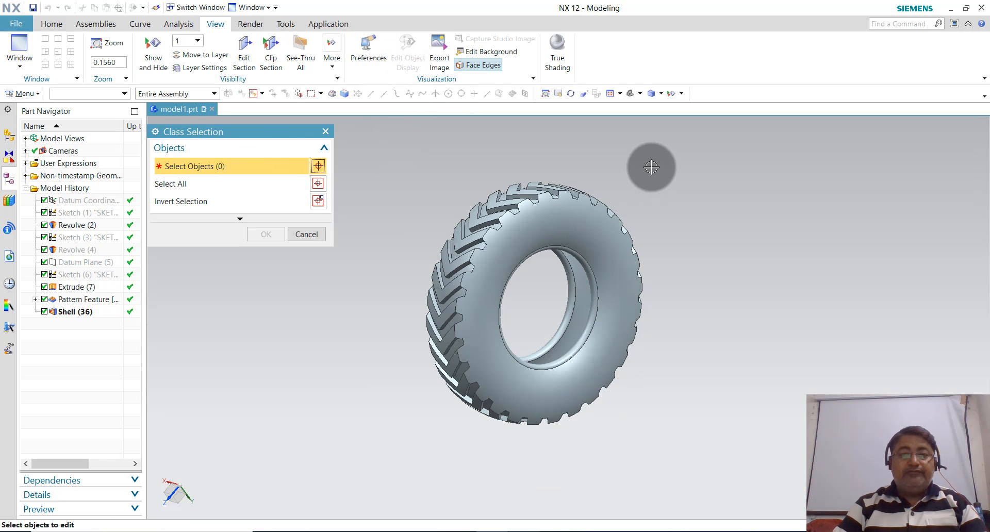
left_click(587, 214)
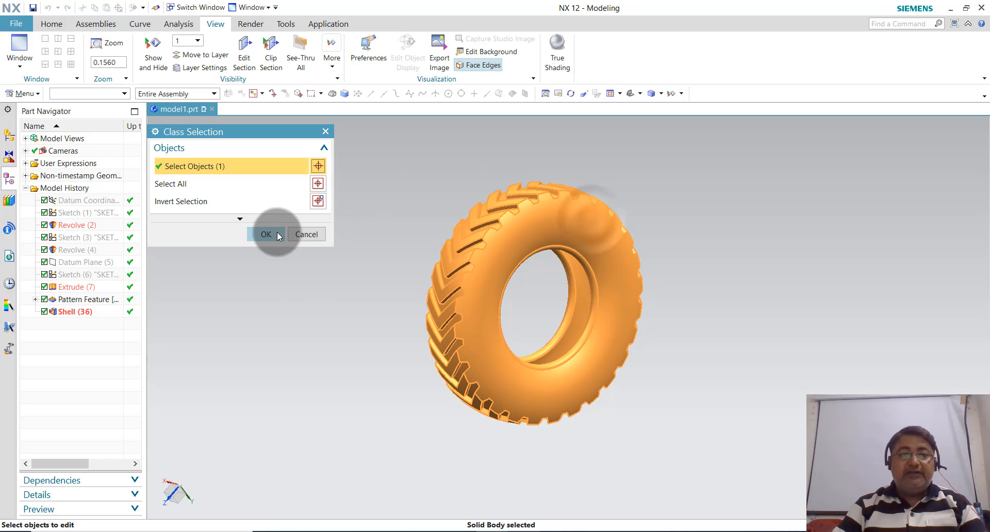
left_click(270, 234)
left_click(293, 199)
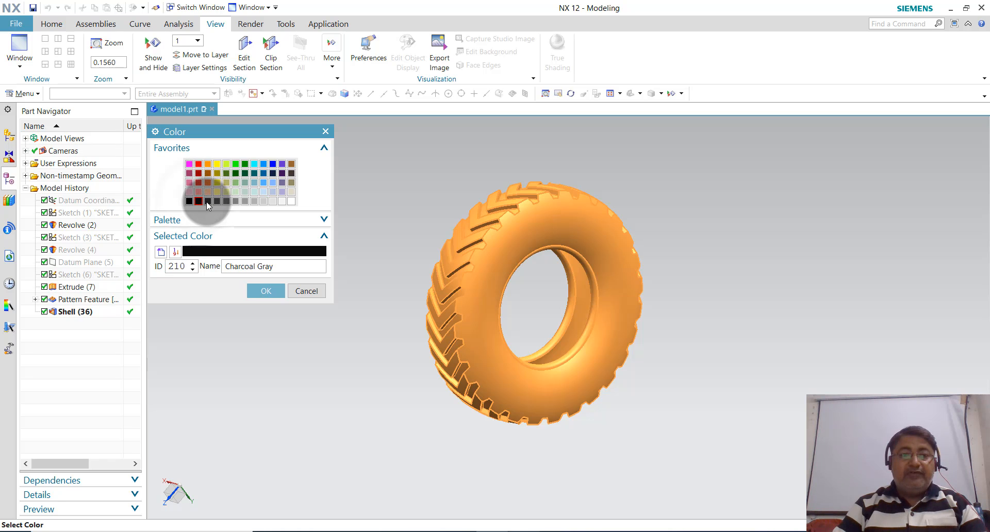
left_click(207, 202)
left_click(266, 297)
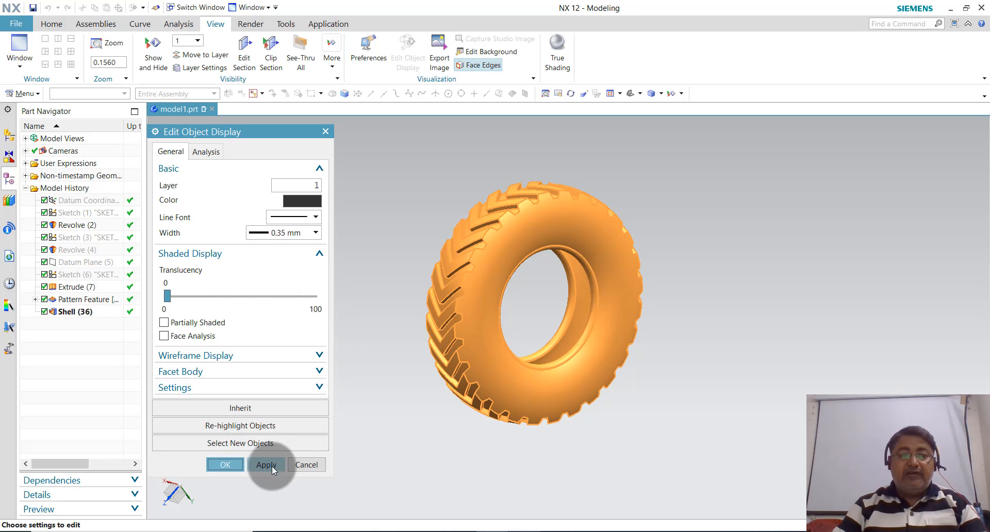
left_click(268, 466)
left_click(224, 466)
Examine the finished dark tyre from several angles, checking the tread grooves, sidewall and inner bore
middle_click_drag(376, 413, 593, 336)
scroll(645, 304, "down", 2)
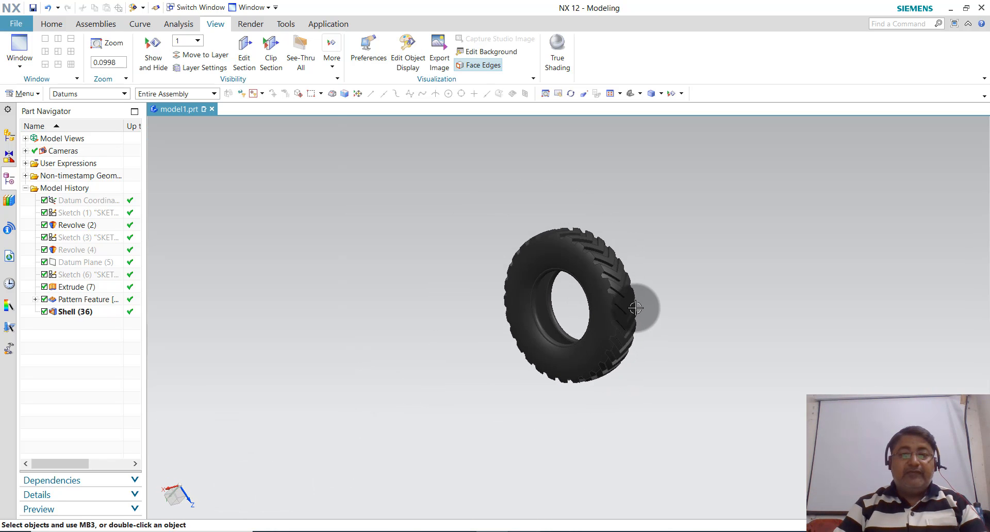
scroll(661, 306, "up", 3)
scroll(661, 304, "down", 1)
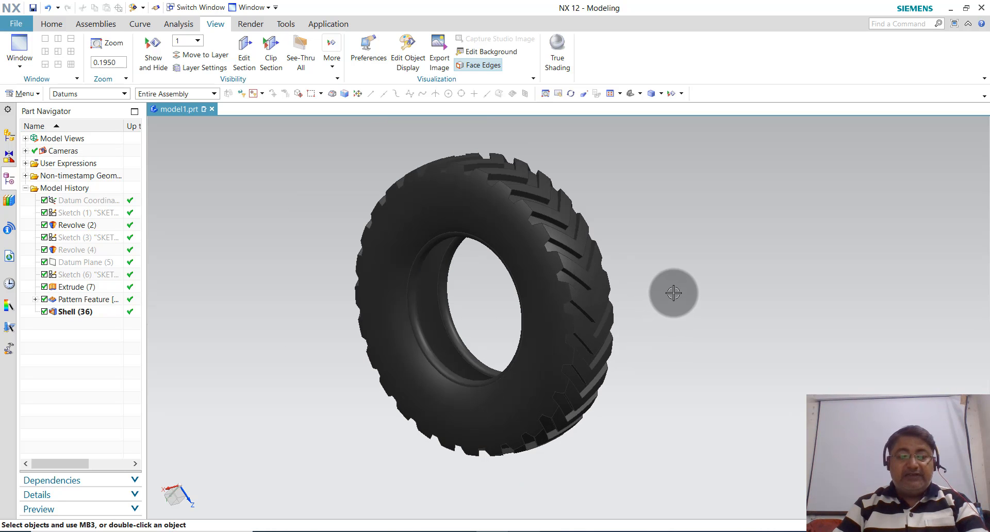
middle_click_drag(670, 292, 512, 294)
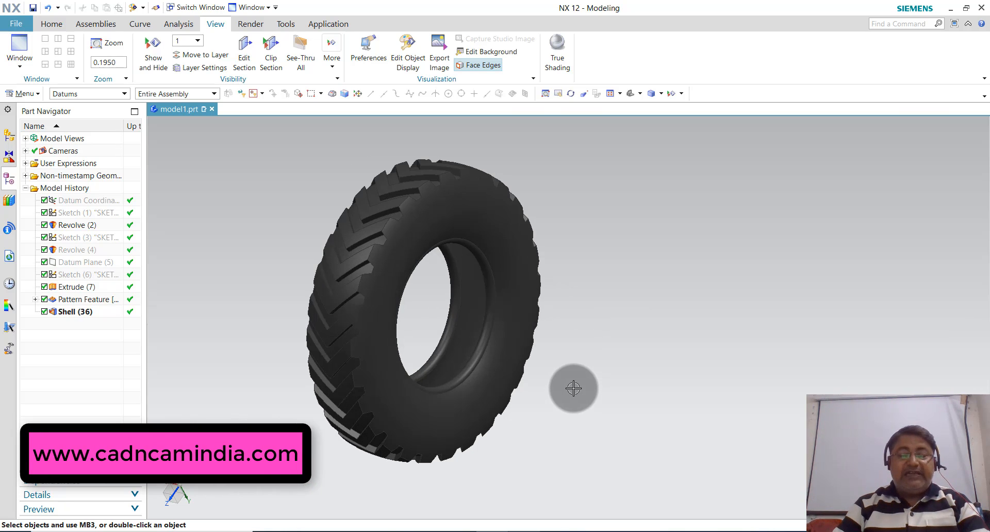
middle_click_drag(575, 381, 512, 380)
scroll(562, 331, "down", 1)
scroll(569, 330, "up", 3)
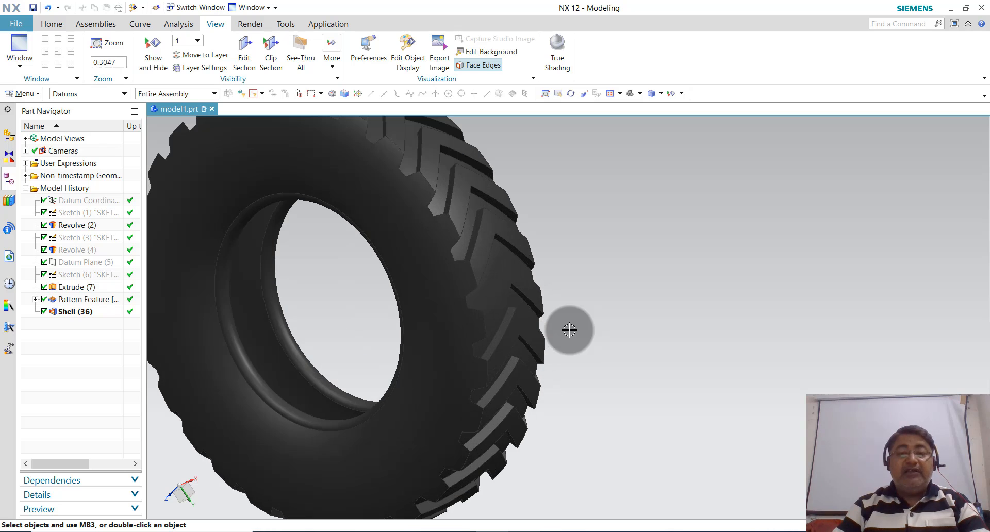
scroll(569, 331, "down", 1)
middle_click_drag(581, 315, 541, 336)
scroll(541, 337, "down", 1)
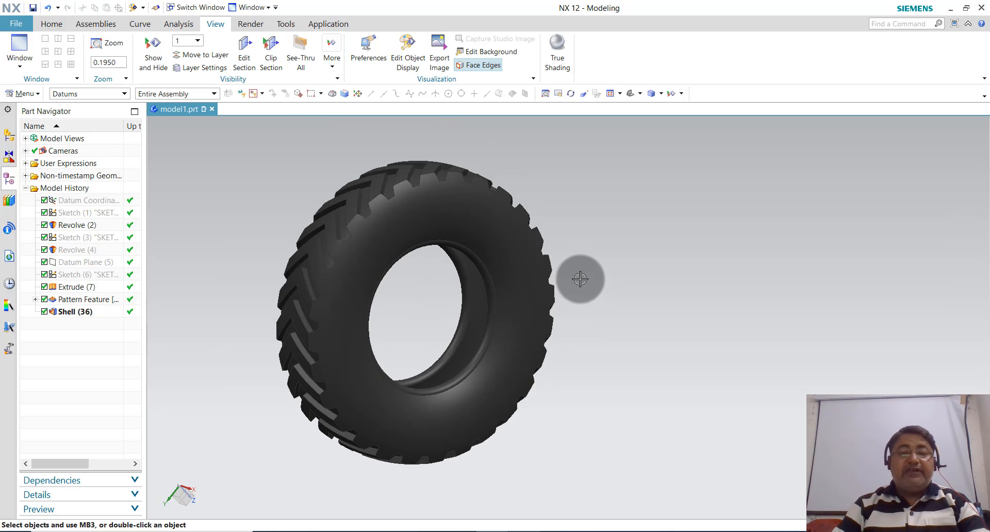
mouse_move(579, 278)
middle_mouse_down()
mouse_move(593, 270)
mouse_move(595, 281)
middle_mouse_up()
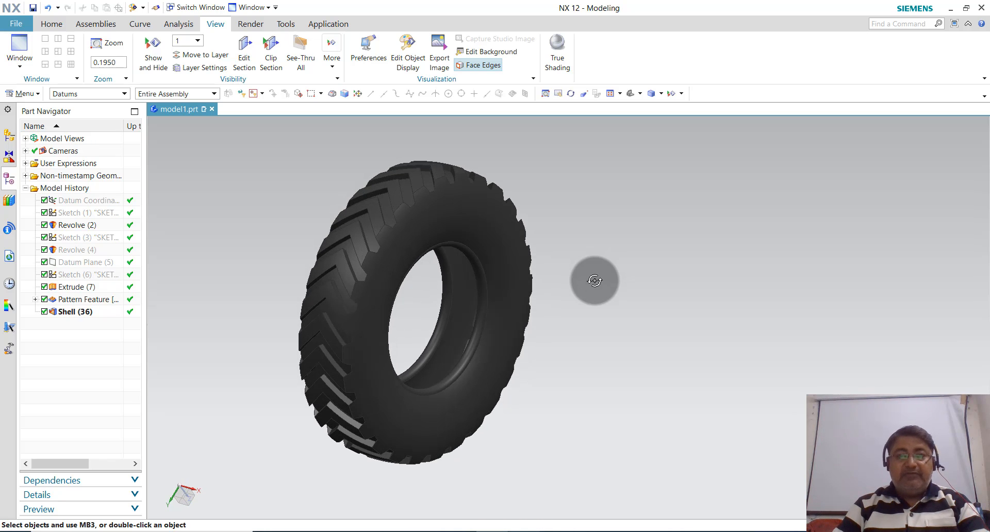